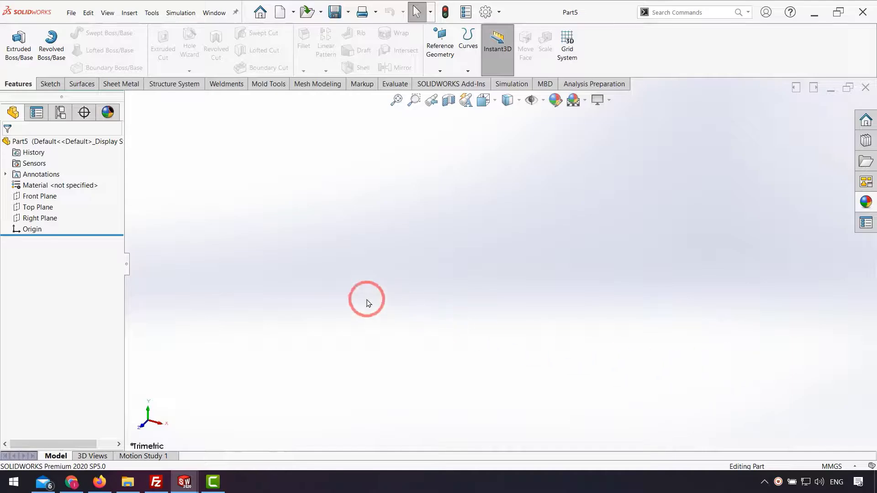
# Sketch a five-sided polygon centred on the origin of the Top Plane, with an inscribed circle about 68 mm in diameter
pyautogui.click(39, 207)
pyautogui.click(54, 189)
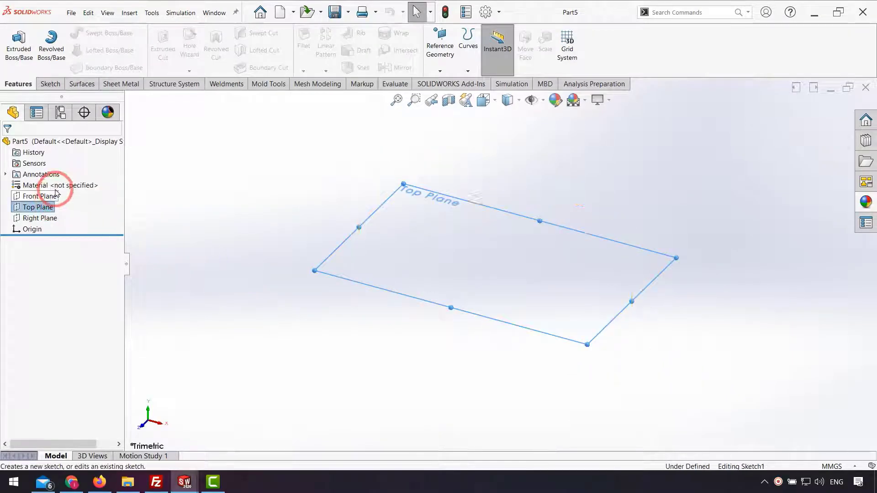
pyautogui.click(184, 225)
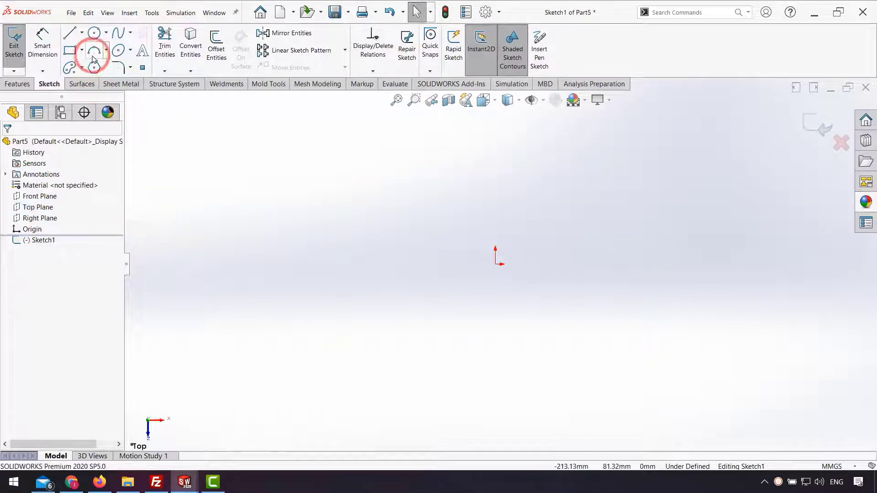
pyautogui.click(94, 67)
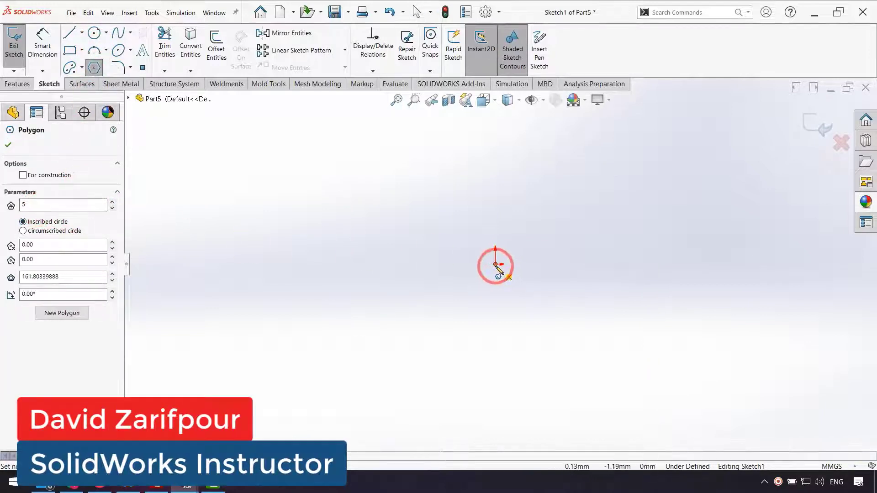
pyautogui.click(496, 264)
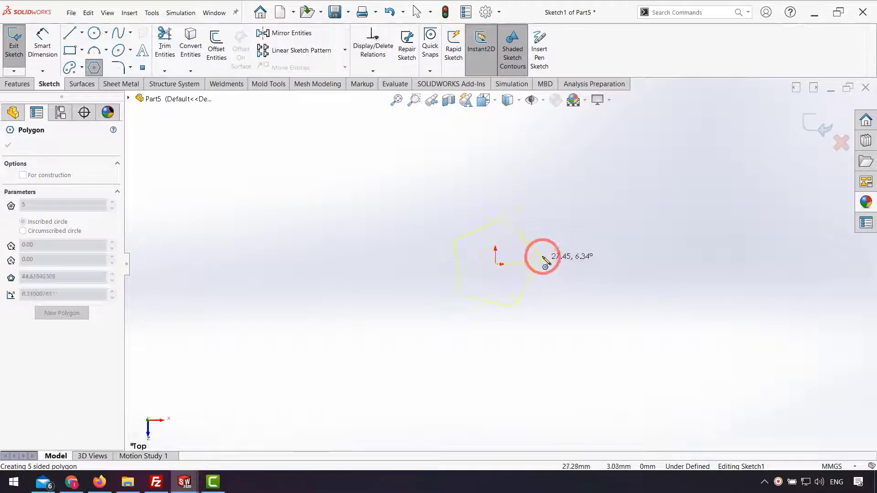
pyautogui.click(570, 264)
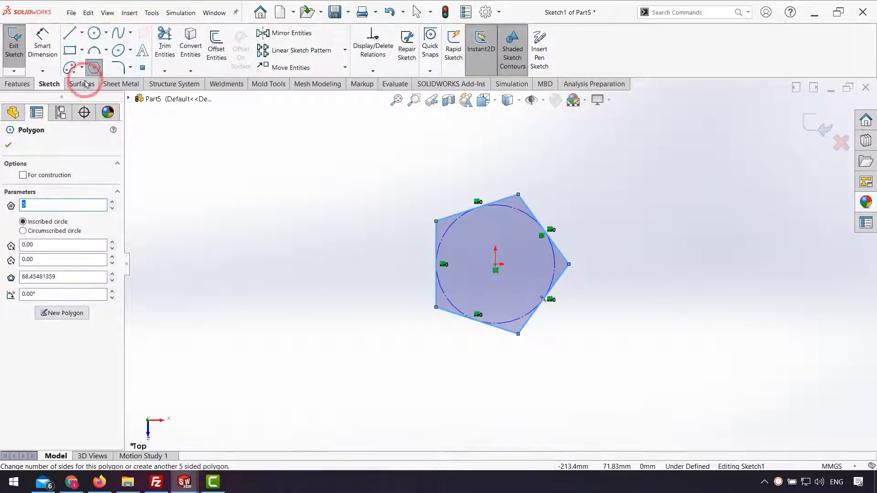
pyautogui.press('Escape')
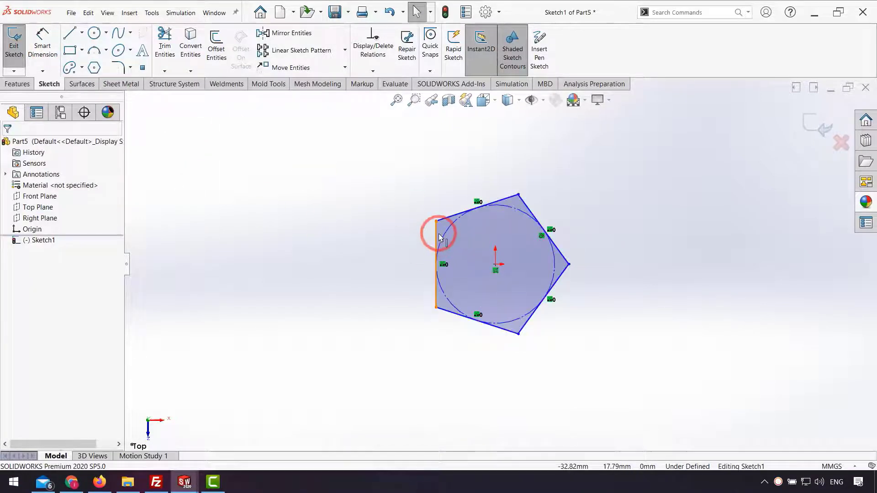
# Make the pentagon's left side vertical, dimension it to 40 mm, and finish the sketch
pyautogui.click(438, 234)
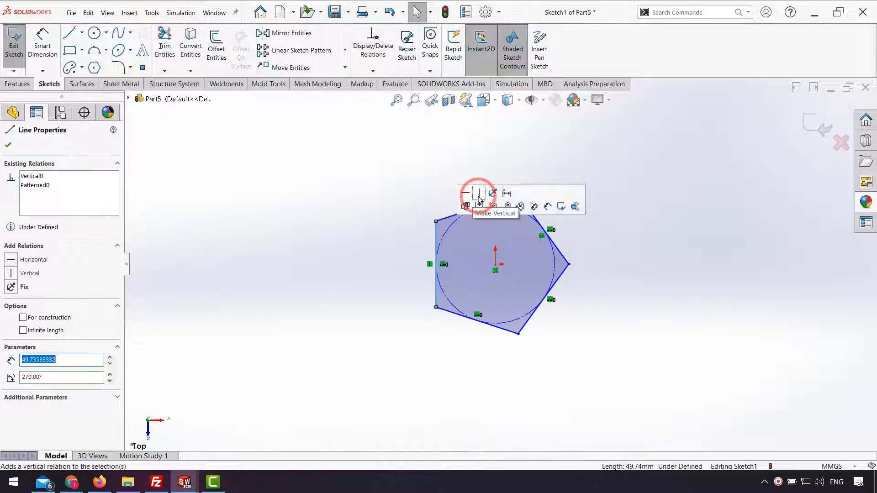
pyautogui.click(352, 206)
pyautogui.click(43, 44)
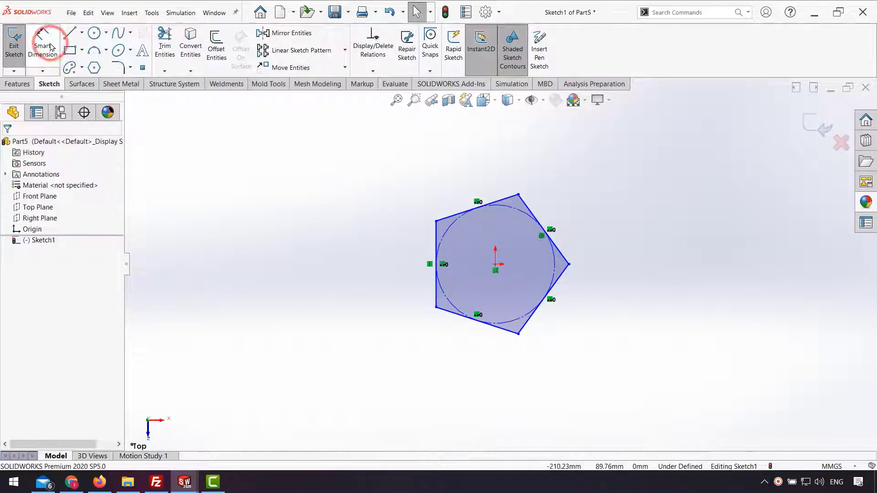
pyautogui.click(437, 244)
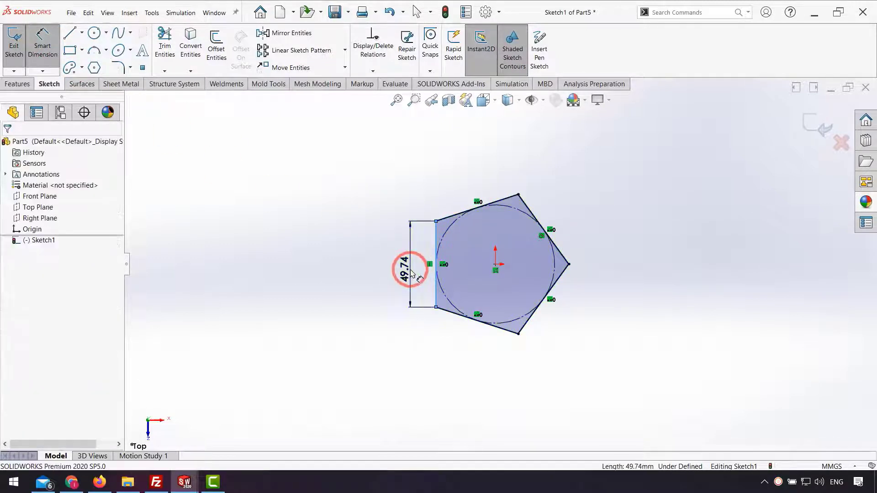
pyautogui.click(410, 270)
pyautogui.write('40')
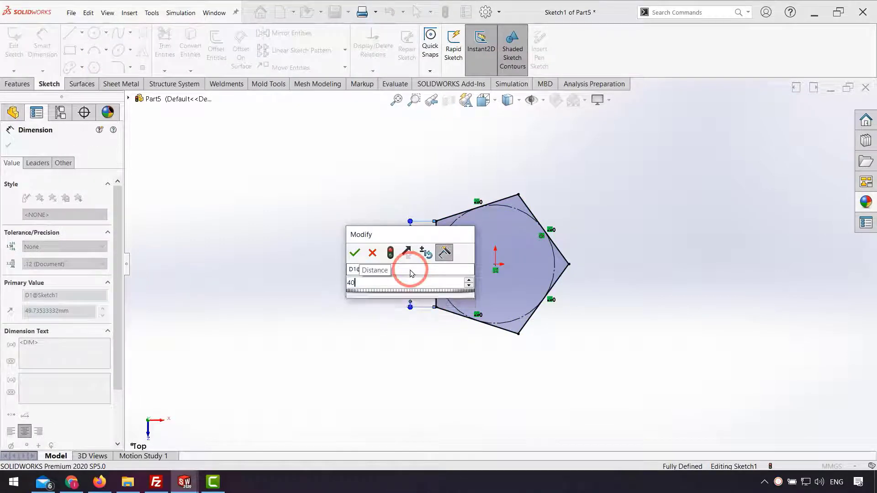
pyautogui.press('Return')
pyautogui.click(816, 133)
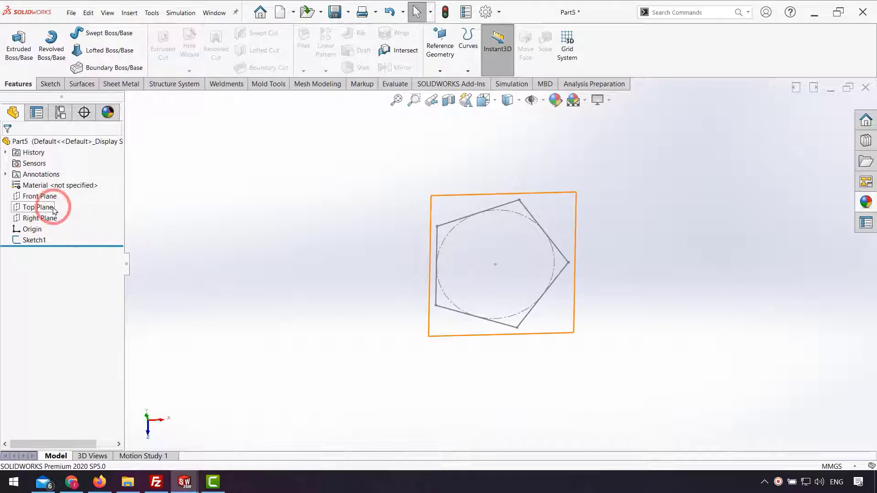
# On the Front Plane, sketch a vertical line about 49 mm long upward from the origin
pyautogui.click(40, 196)
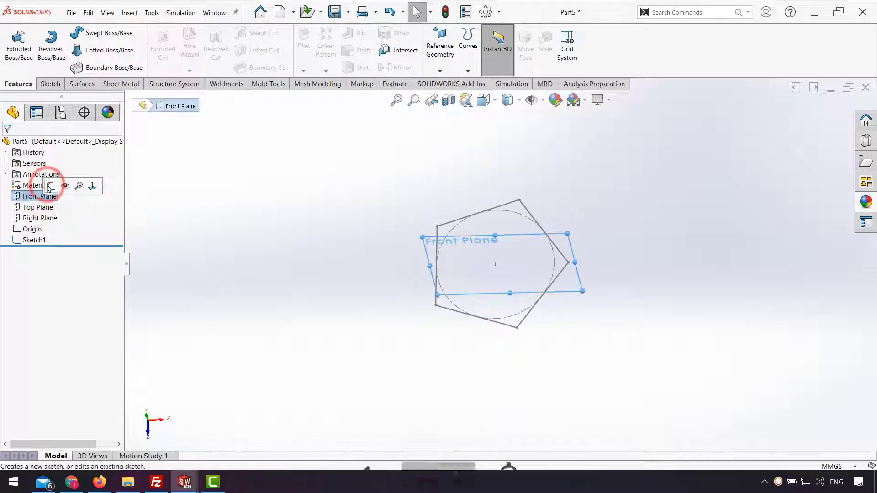
pyautogui.click(53, 187)
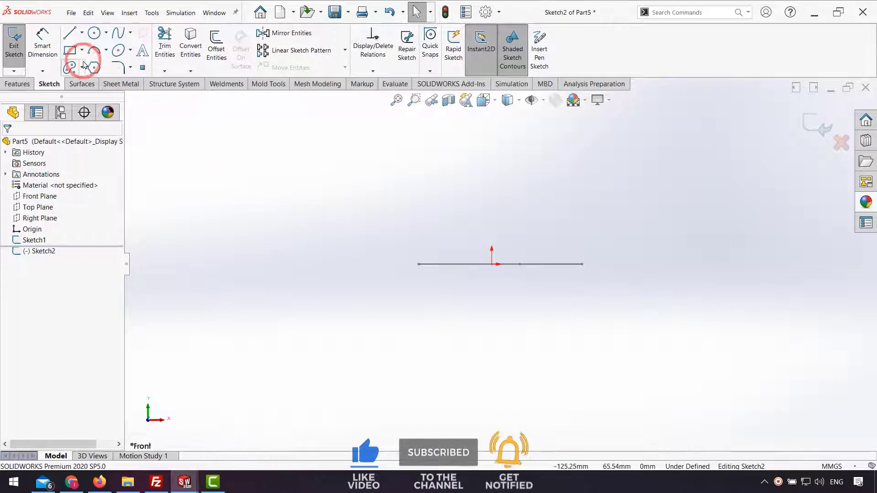
pyautogui.click(71, 40)
pyautogui.moveTo(492, 264); pyautogui.dragTo(492, 137)
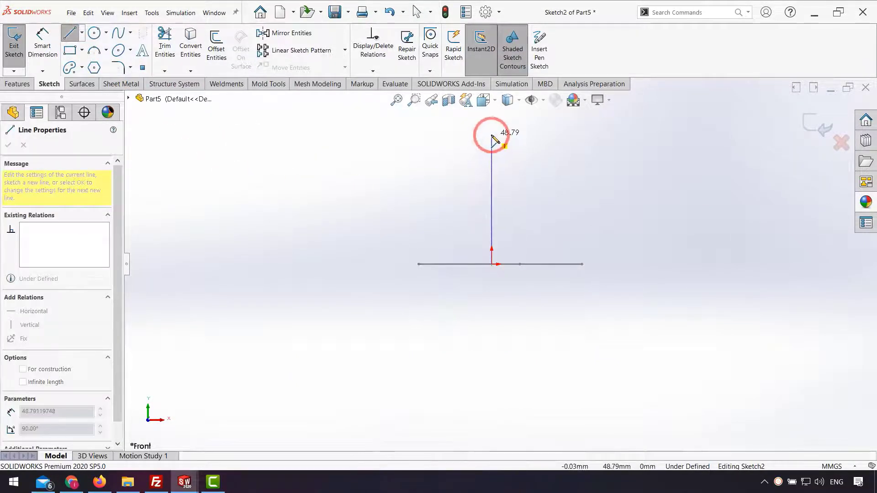
pyautogui.click(492, 136)
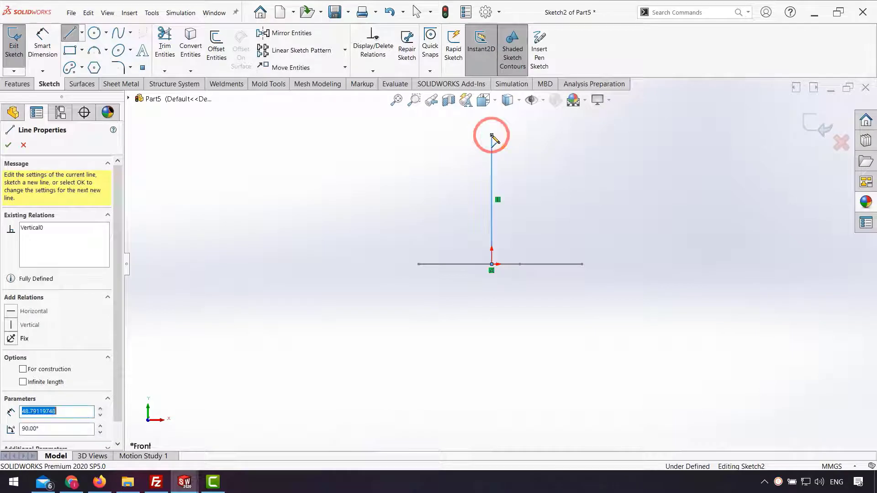
# Continue the line chain with a segment about 57 mm down-left and one about 33 mm back toward the pentagon's left side
pyautogui.click(360, 209)
pyautogui.moveTo(363, 206); pyautogui.dragTo(412, 294, button='middle')
pyautogui.click(421, 269)
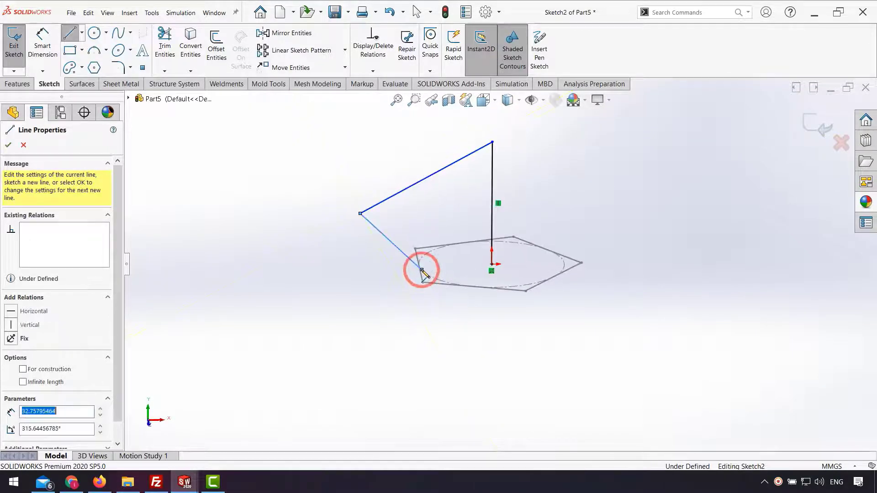
pyautogui.press('Escape')
# Add a Pierce relation between the line chain's free endpoint and the pentagon's left side
pyautogui.scroll(-4, 431, 274)
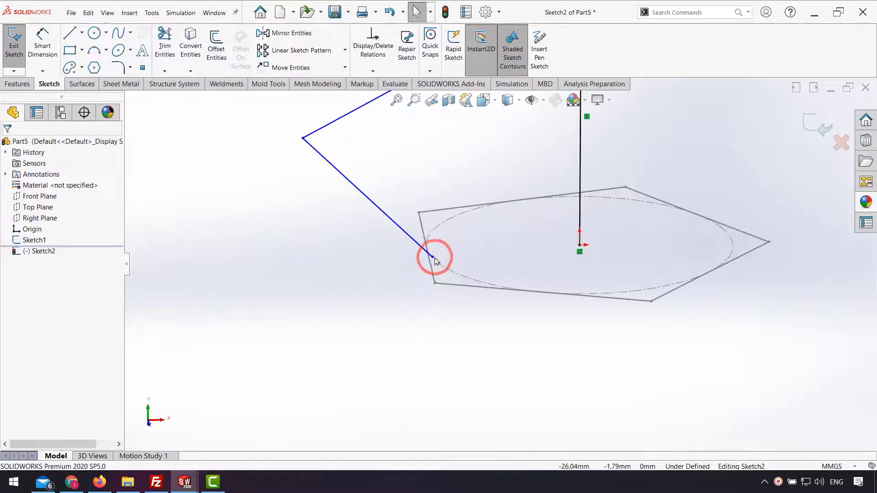
pyautogui.click(433, 258)
pyautogui.keyDown('ctrl'); pyautogui.click(425, 235); pyautogui.keyUp('ctrl')
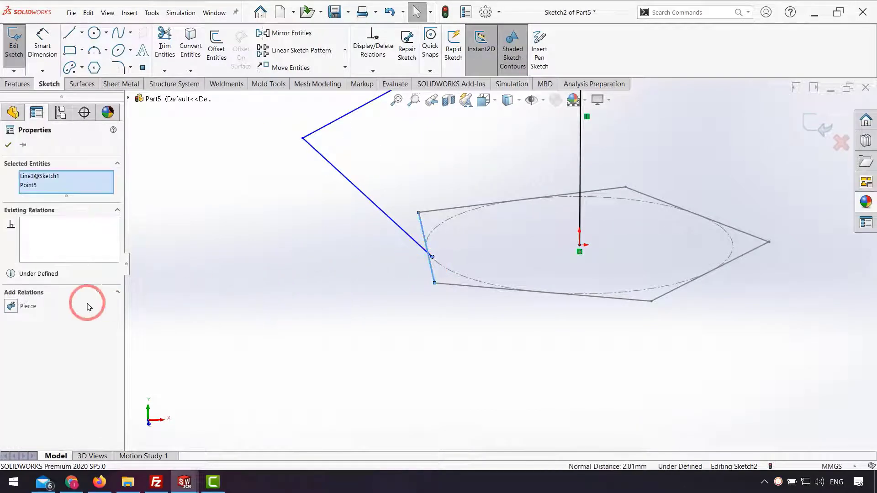
pyautogui.click(26, 307)
pyautogui.press('Escape')
# Make the long sloped line and the short lower line of the profile perpendicular
pyautogui.moveTo(471, 274); pyautogui.dragTo(478, 186, button='middle')
pyautogui.click(465, 187)
pyautogui.keyDown('ctrl'); pyautogui.click(435, 220); pyautogui.keyUp('ctrl')
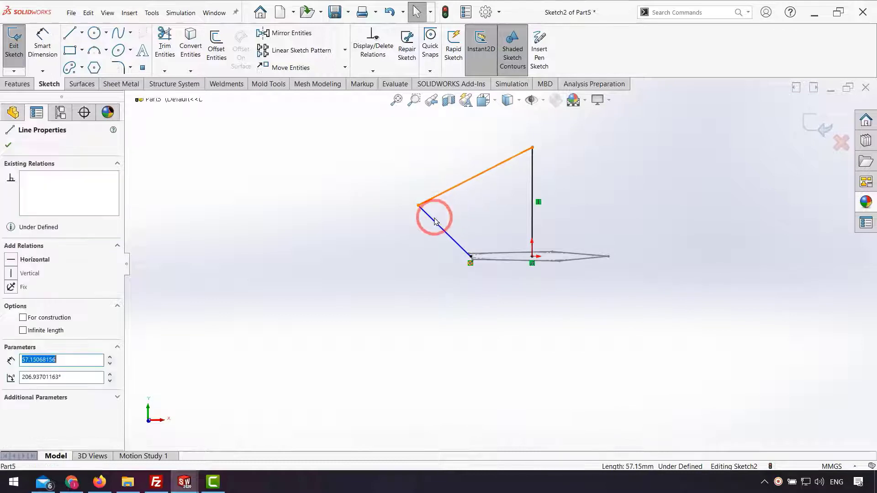
pyautogui.keyDown('ctrl'); pyautogui.click(432, 220); pyautogui.keyUp('ctrl')
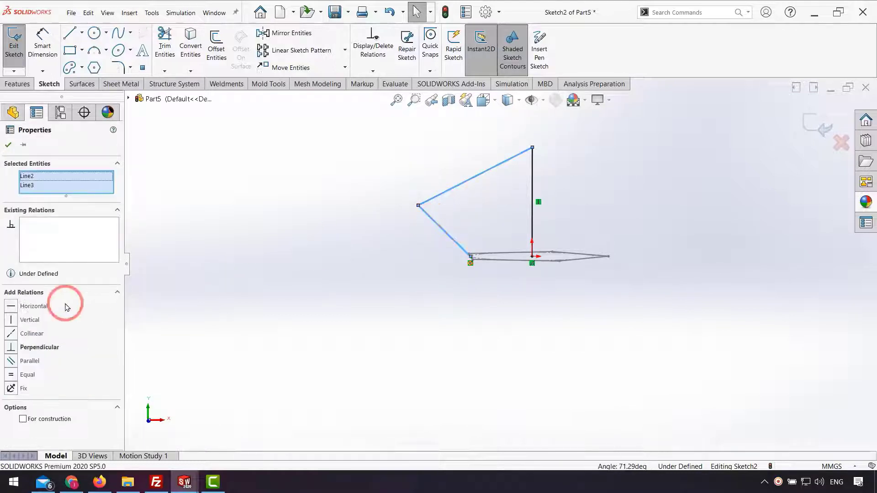
pyautogui.click(14, 348)
pyautogui.press('Escape')
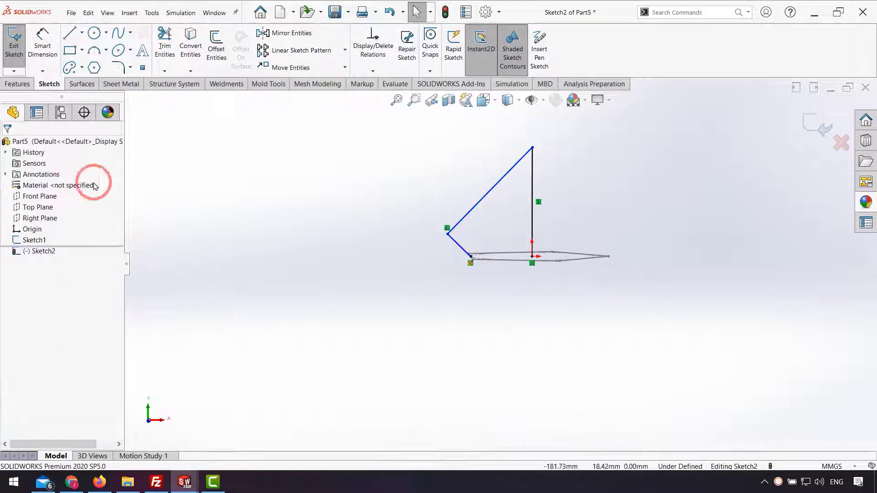
# Draw a horizontal construction line extending left from the pierced endpoint on the pentagon's side
pyautogui.click(42, 69)
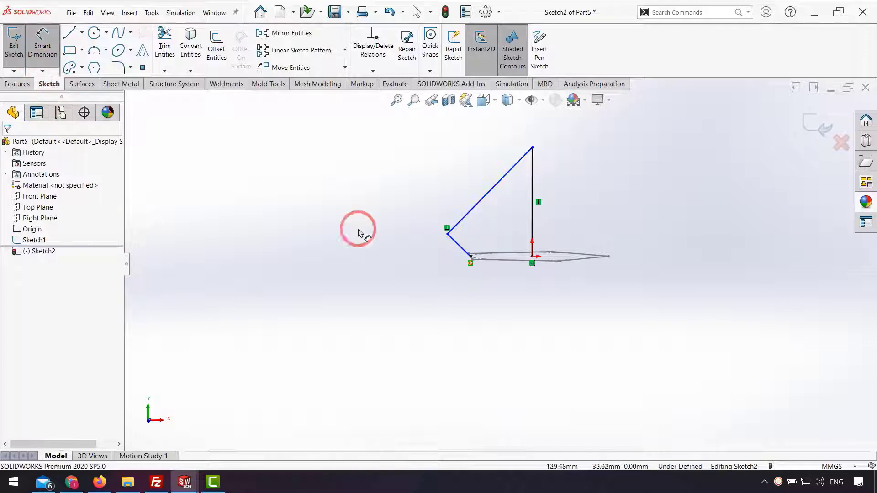
pyautogui.click(82, 33)
pyautogui.click(86, 61)
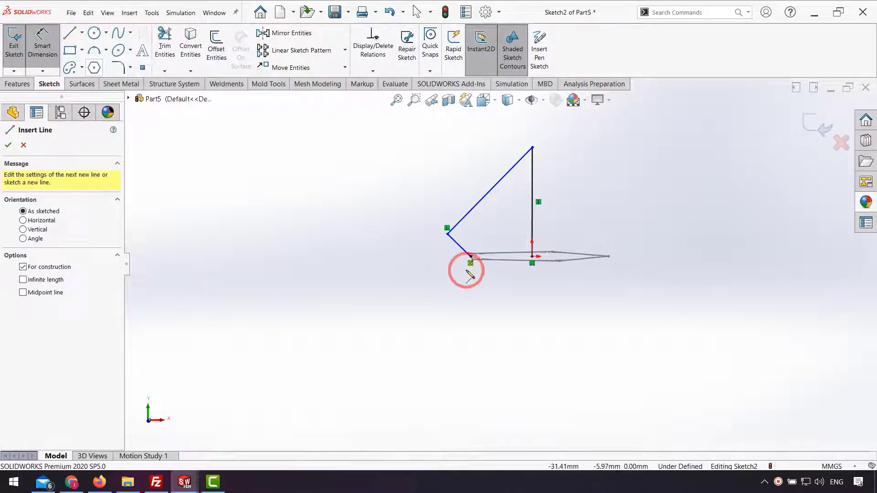
pyautogui.click(470, 256)
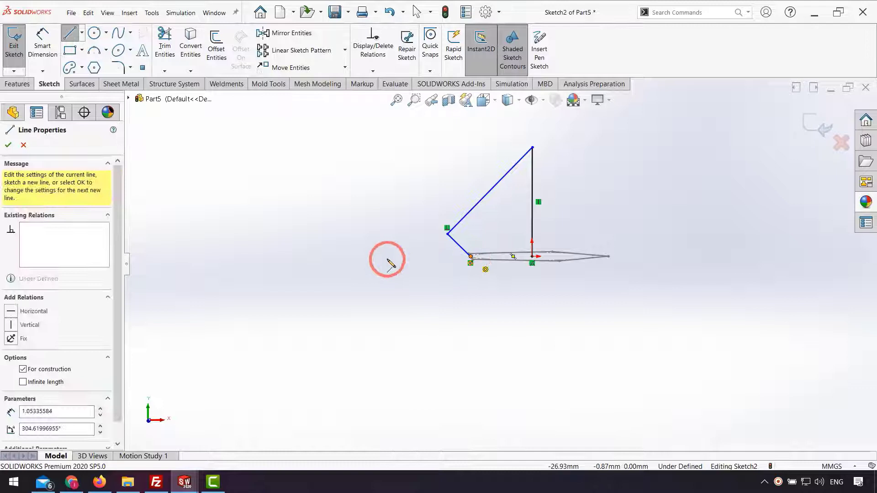
pyautogui.click(349, 257)
pyautogui.press('Escape')
# Dimension the angle between the short sloped line and the horizontal construction line to 37.377°
pyautogui.click(43, 45)
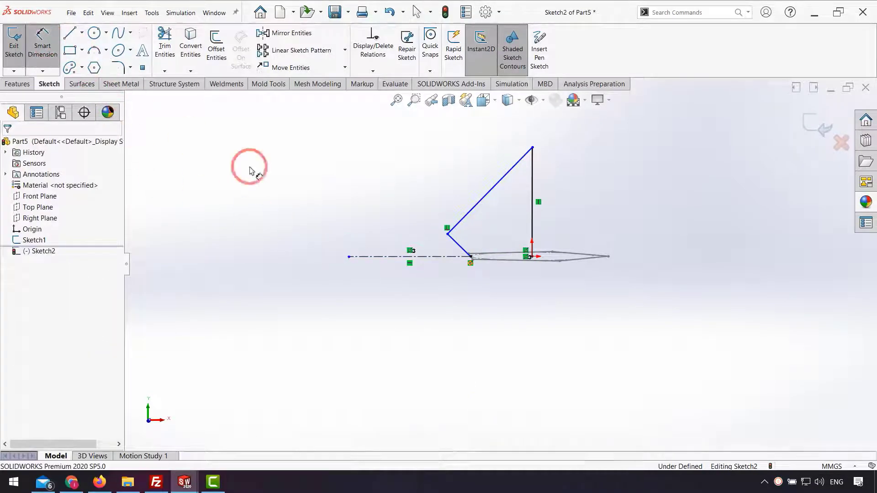
pyautogui.click(459, 251)
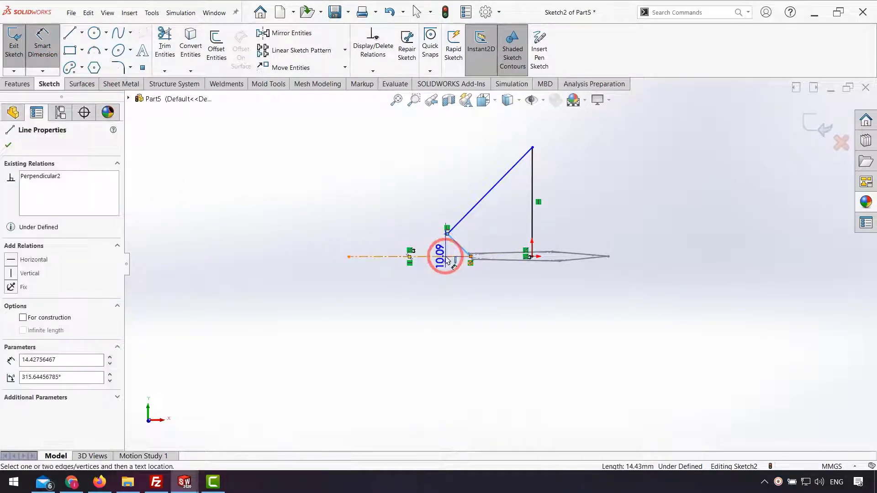
pyautogui.click(439, 257)
pyautogui.click(399, 244)
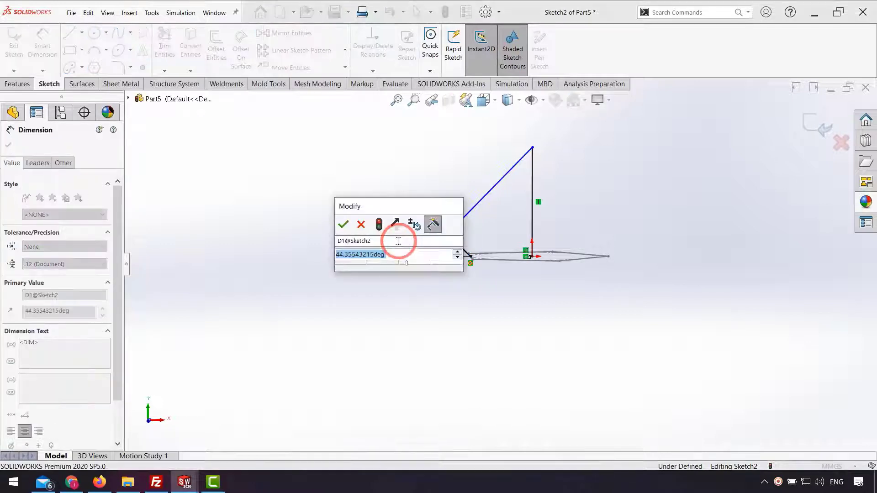
pyautogui.write('37')
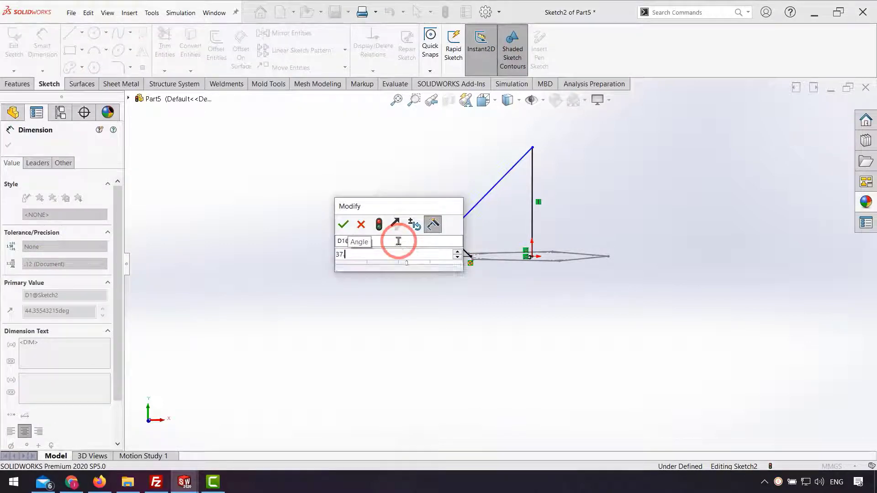
pyautogui.write('.377')
pyautogui.press('Return')
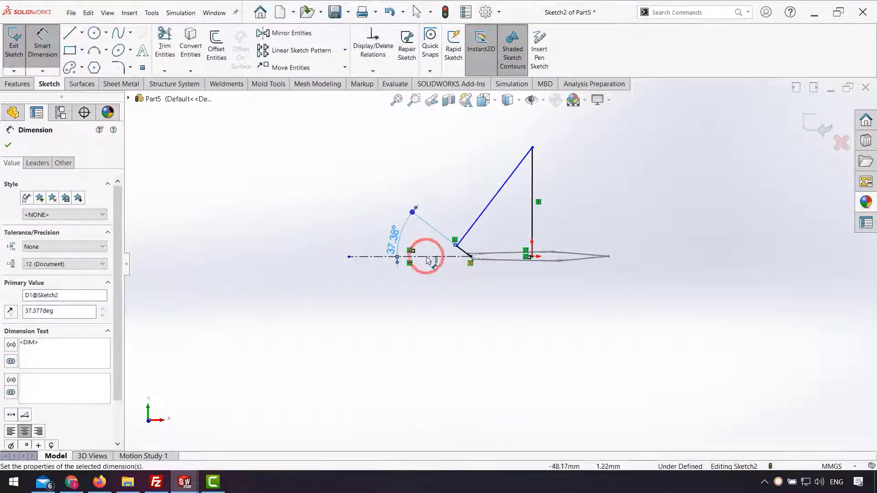
# Dimension the length of the short sloped line to 34.64 mm
pyautogui.scroll(-5, 457, 249)
pyautogui.click(450, 278)
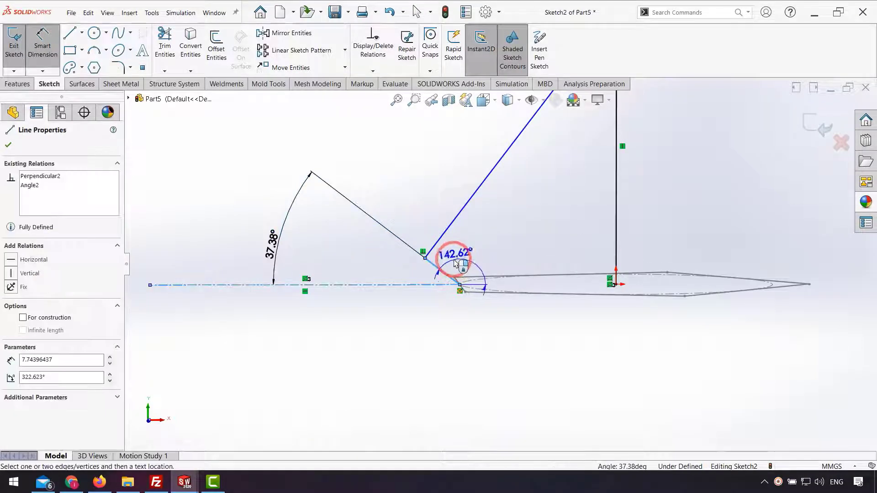
pyautogui.click(449, 271)
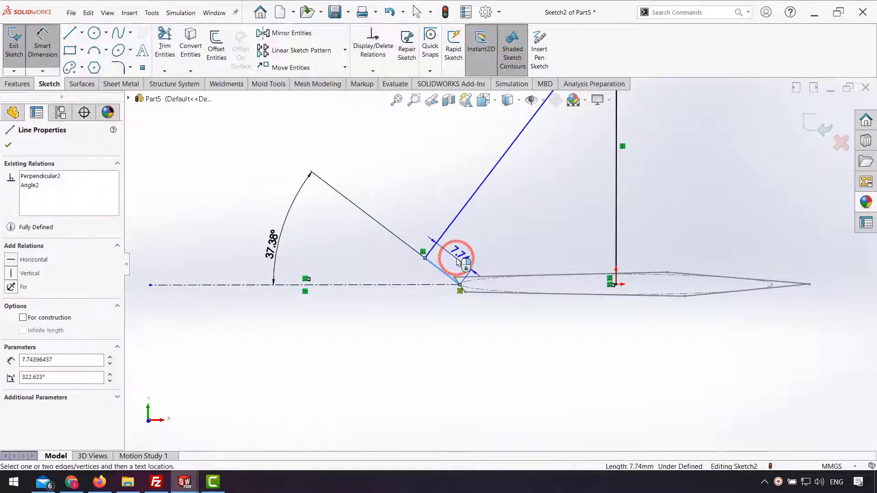
pyautogui.click(484, 280)
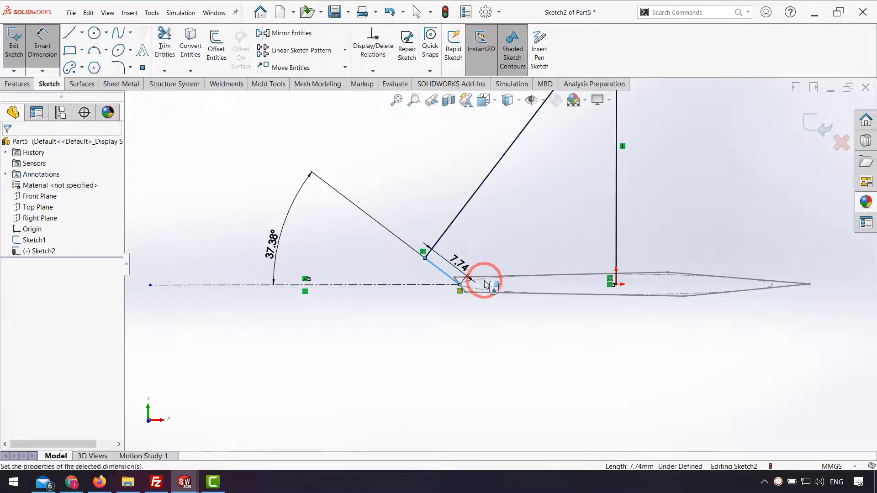
pyautogui.write('3')
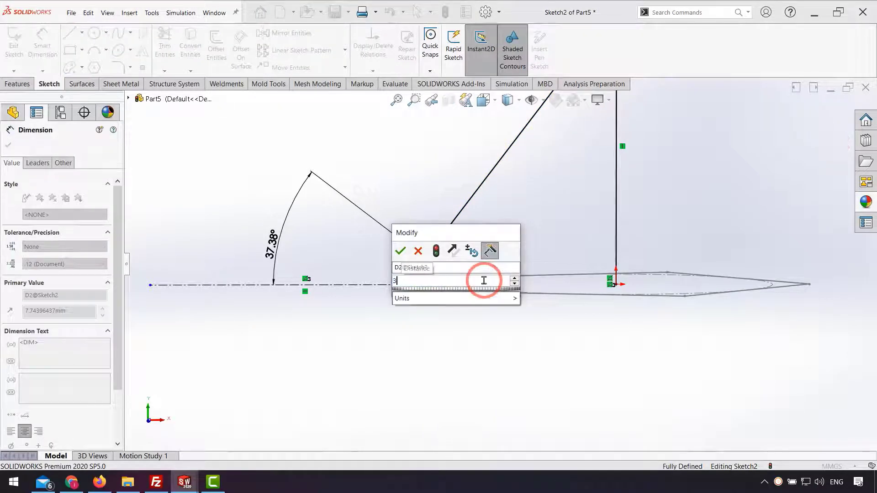
pyautogui.write('4.64')
pyautogui.press('Return')
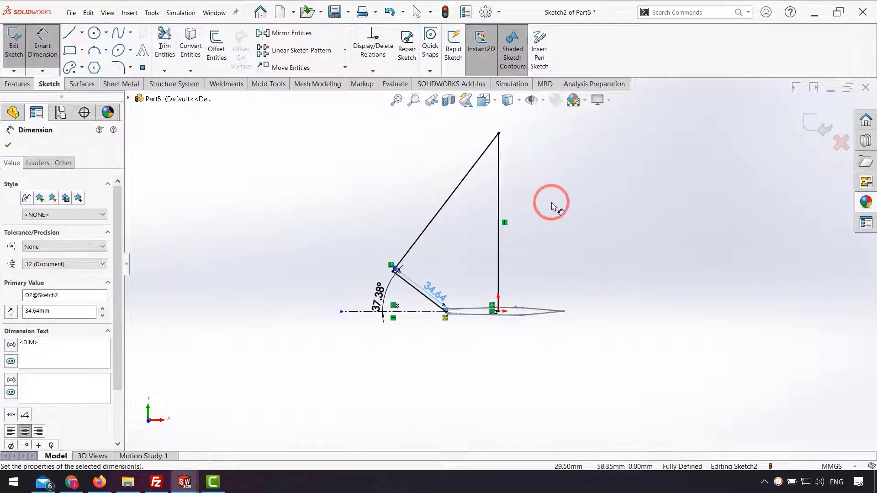
pyautogui.press('Escape')
# Add a sketch point at the profile's top vertex and finish the profile sketch
pyautogui.click(142, 67)
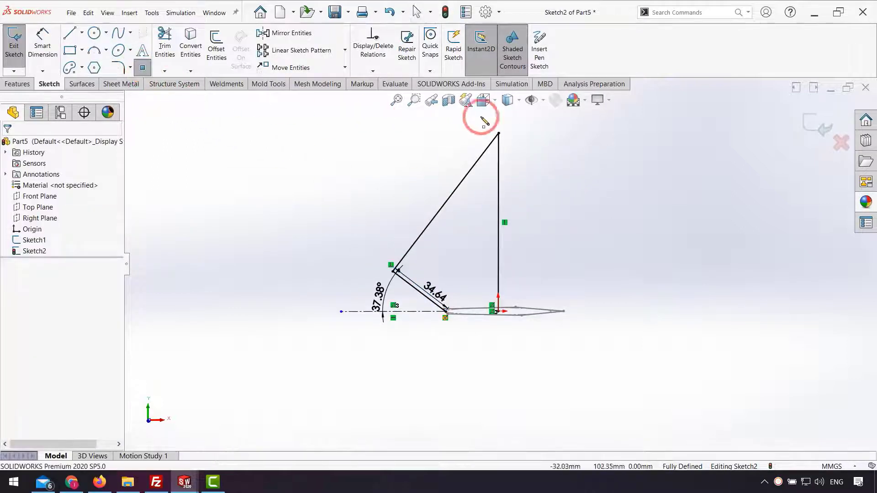
pyautogui.click(498, 133)
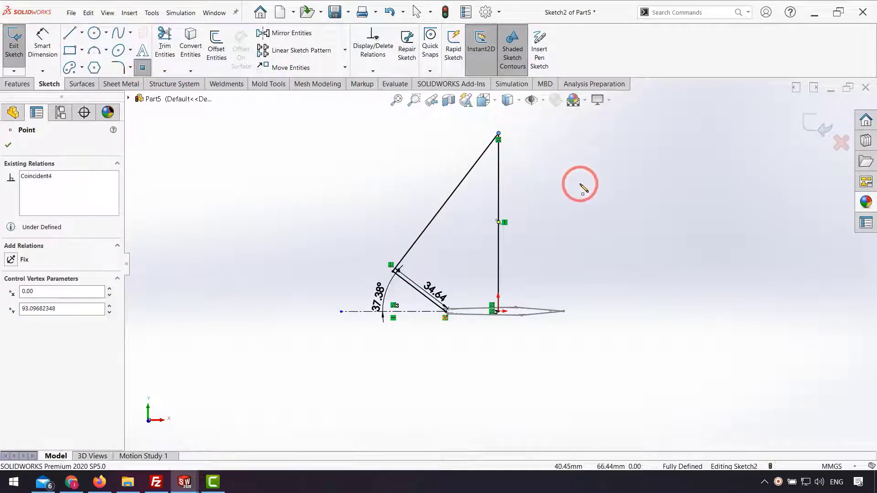
pyautogui.press('Escape')
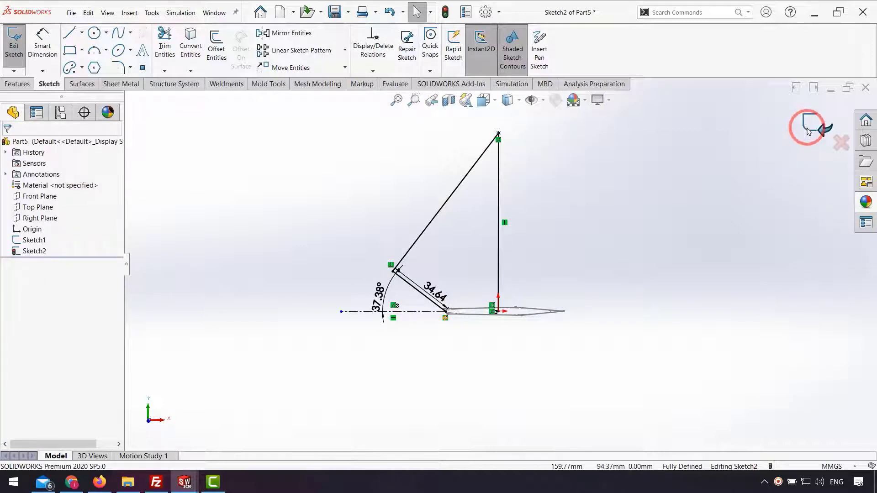
pyautogui.moveTo(741, 185); pyautogui.dragTo(743, 196, button='middle')
pyautogui.click(816, 123)
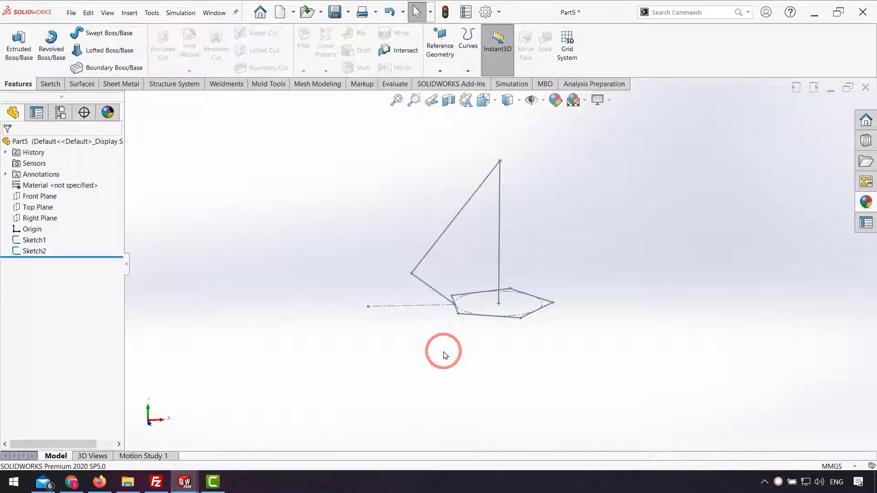
# Create a separate Front Plane sketch containing only a point coincident with the profile's top vertex
pyautogui.scroll(1, 444, 352)
pyautogui.scroll(-1, 372, 243)
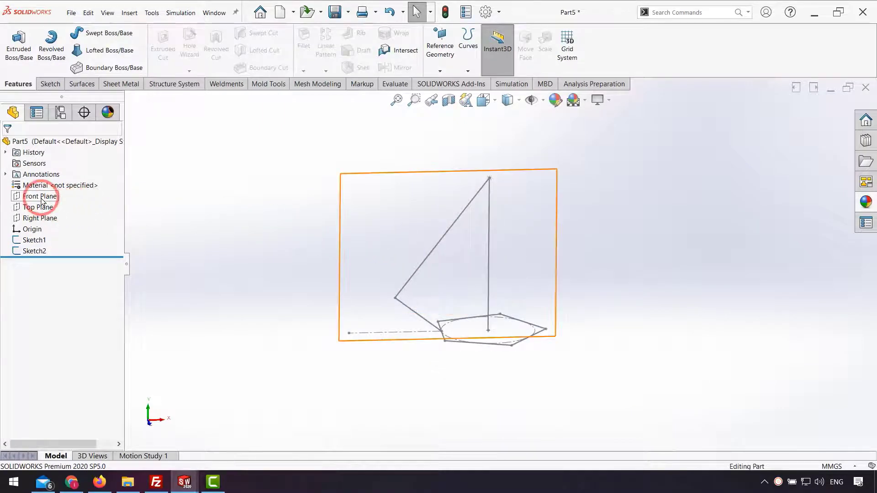
pyautogui.click(40, 196)
pyautogui.click(93, 183)
pyautogui.click(190, 198)
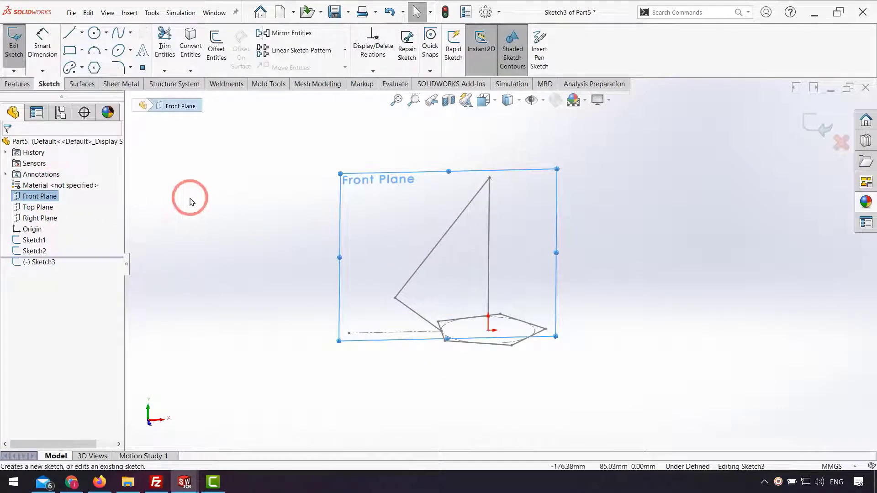
pyautogui.click(139, 69)
pyautogui.click(467, 175)
pyautogui.click(490, 178)
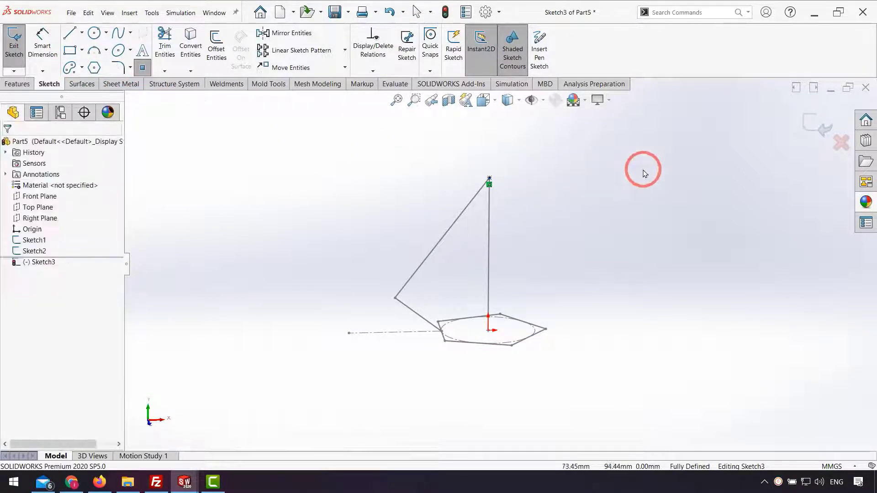
pyautogui.press('Escape')
pyautogui.click(818, 124)
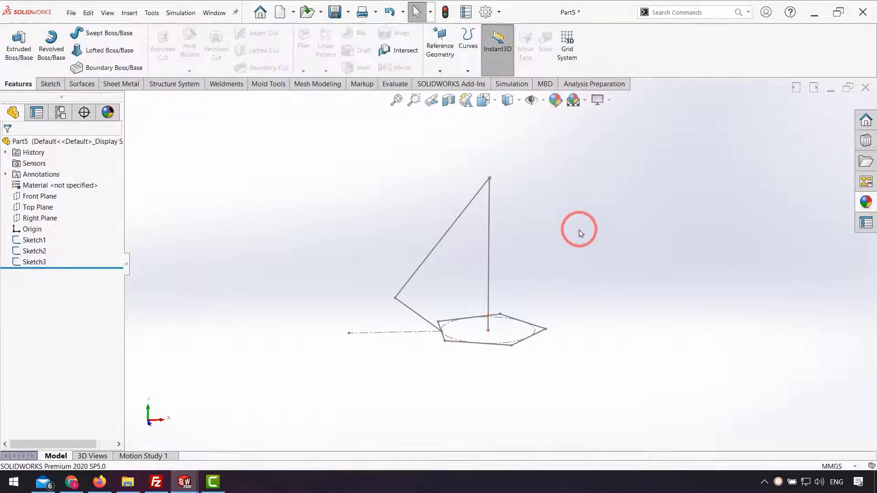
# Hide the triangular profile sketch, Sketch2
pyautogui.click(44, 250)
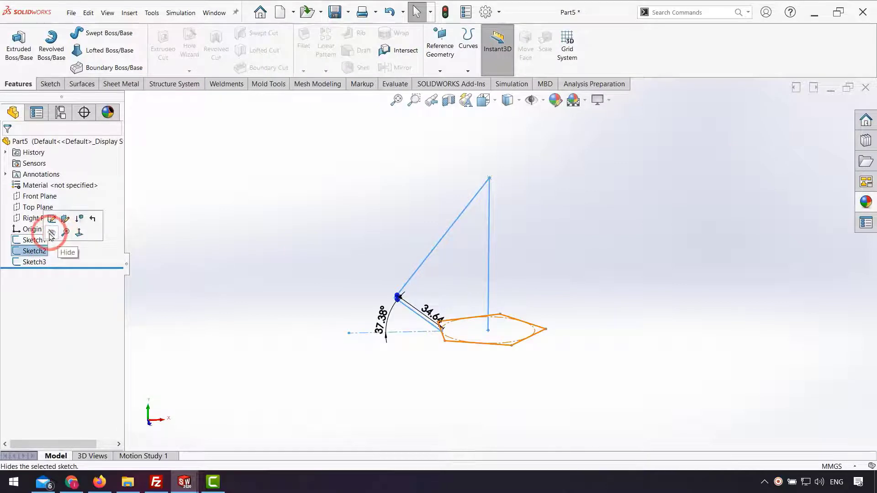
pyautogui.click(57, 230)
pyautogui.click(211, 285)
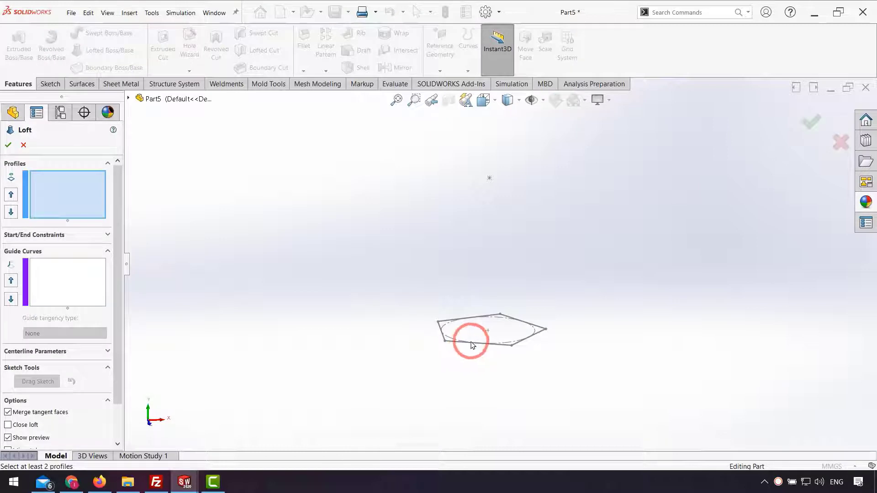
# Loft a solid pyramid from the pentagon sketch to the apex point
pyautogui.click(473, 339)
pyautogui.click(490, 178)
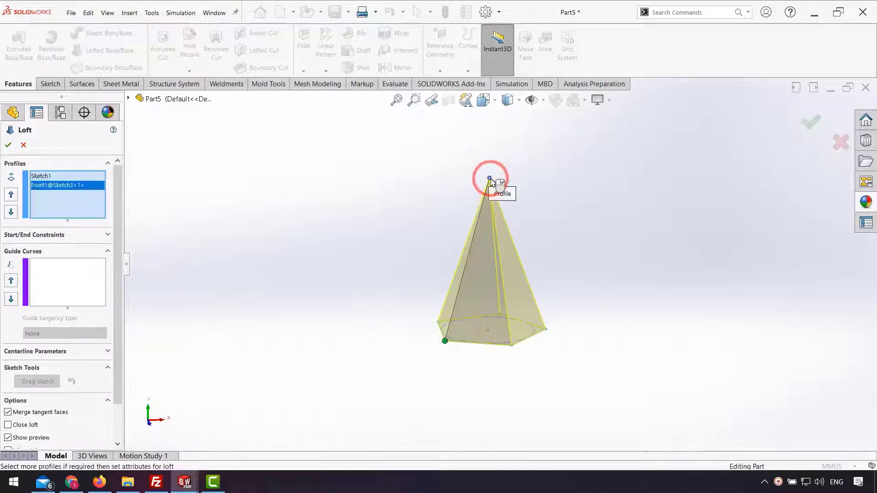
pyautogui.click(813, 122)
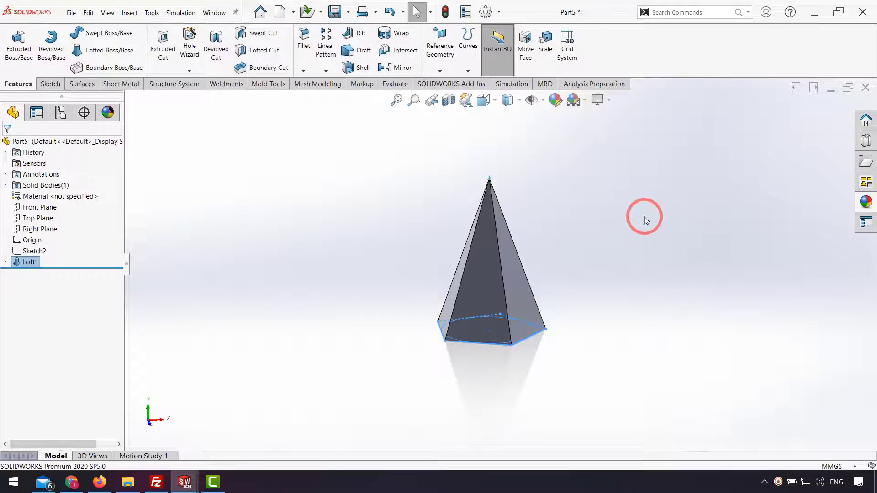
# Show the triangular profile sketch, Sketch2, beside the pyramid again
pyautogui.moveTo(458, 251); pyautogui.dragTo(456, 218, button='middle')
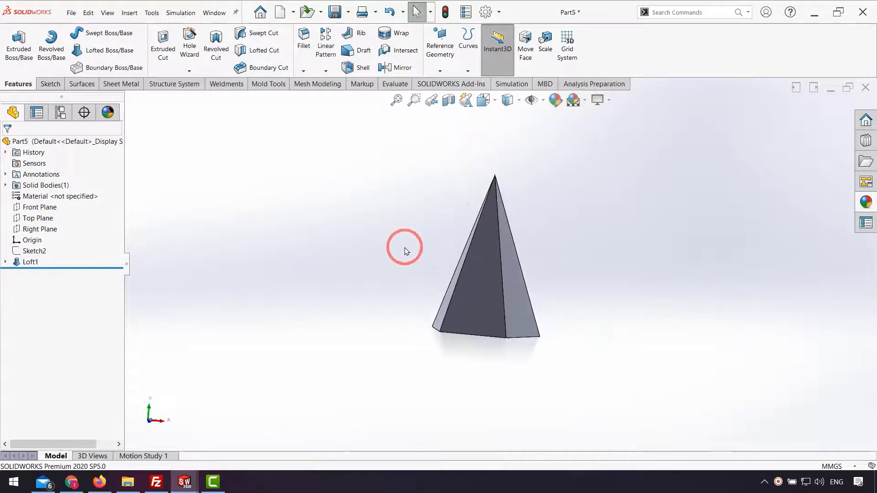
pyautogui.click(28, 251)
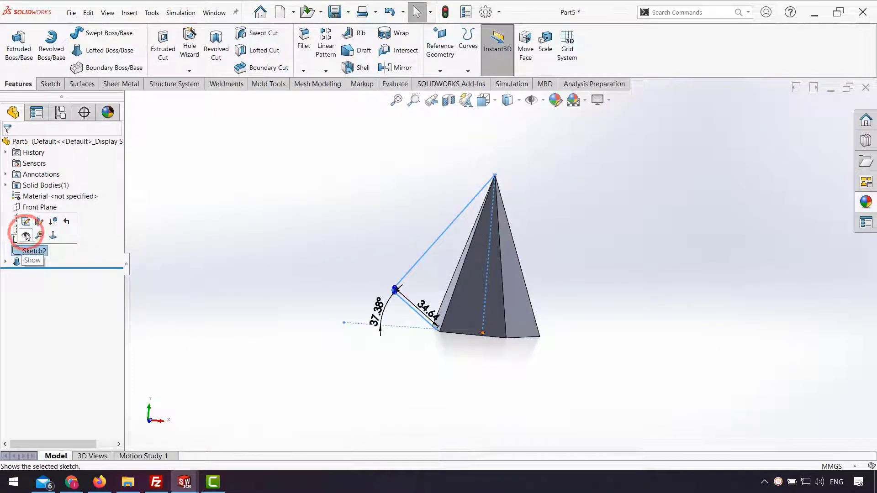
pyautogui.click(26, 236)
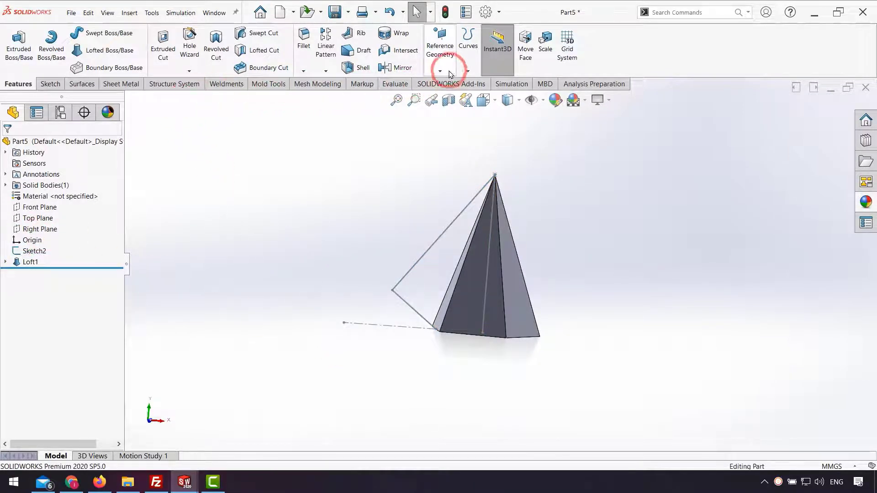
# Create a reference plane through the 34.64 mm sloped line and perpendicular to the Front Plane
pyautogui.click(450, 72)
pyautogui.click(447, 83)
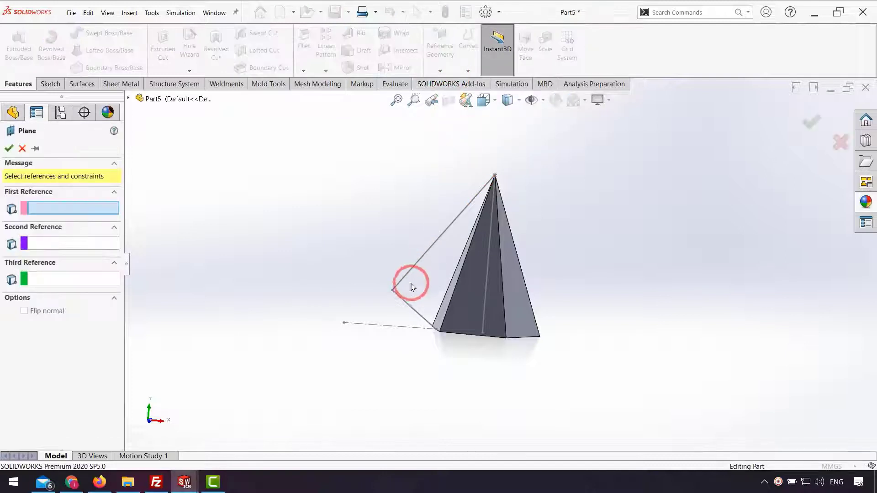
pyautogui.click(403, 304)
pyautogui.click(130, 101)
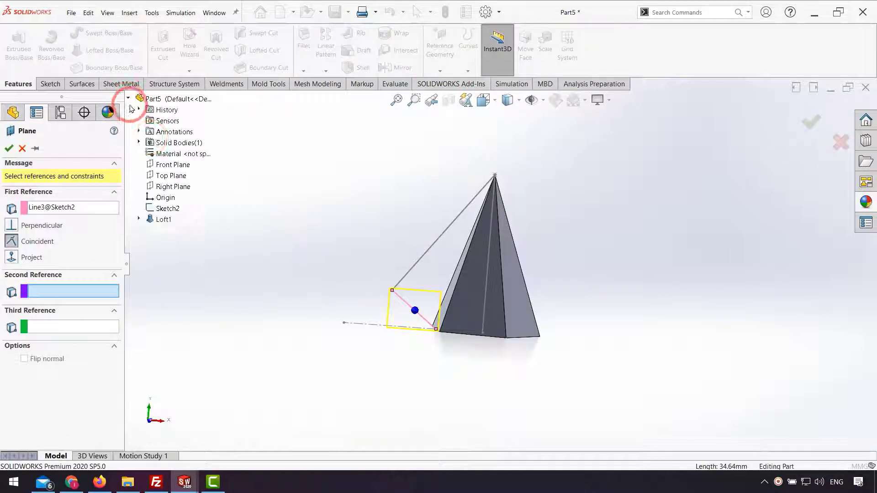
pyautogui.click(171, 165)
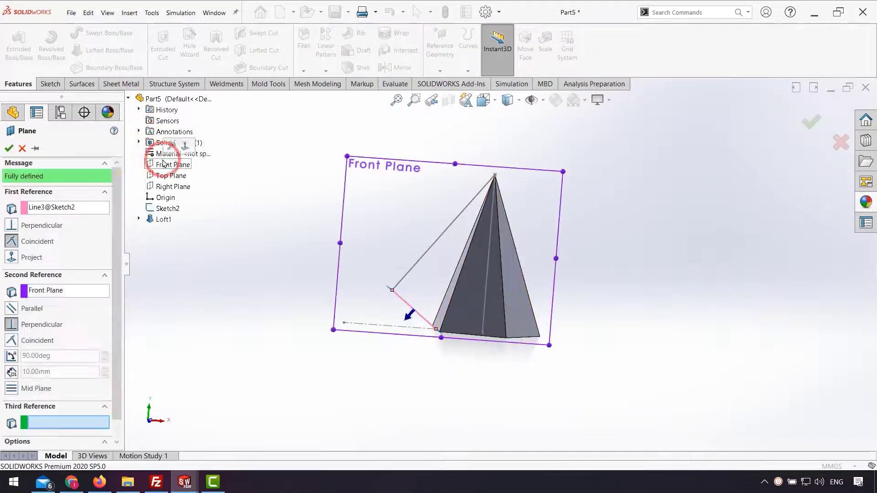
pyautogui.click(8, 148)
# Sketch a hexagon on the new angled plane beside the pyramid, with an inscribed circle about 40 mm in diameter
pyautogui.moveTo(354, 339); pyautogui.dragTo(423, 296, button='middle')
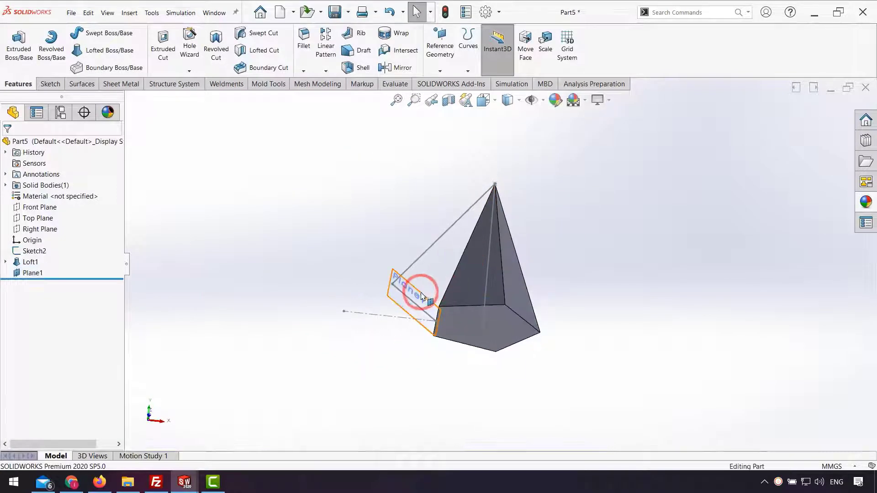
pyautogui.click(418, 292)
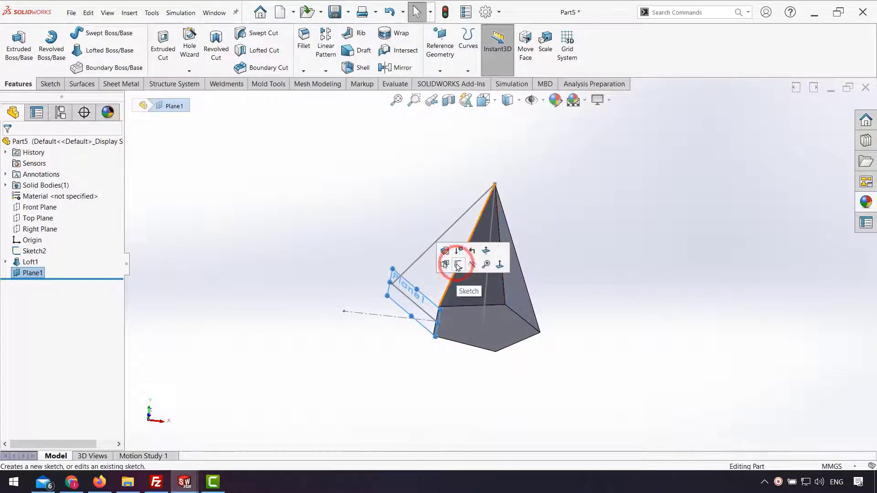
pyautogui.click(456, 275)
pyautogui.hotkey('ctrl', '8')
pyautogui.hotkey('ctrl', '8')
pyautogui.hotkey('ctrl', '8')
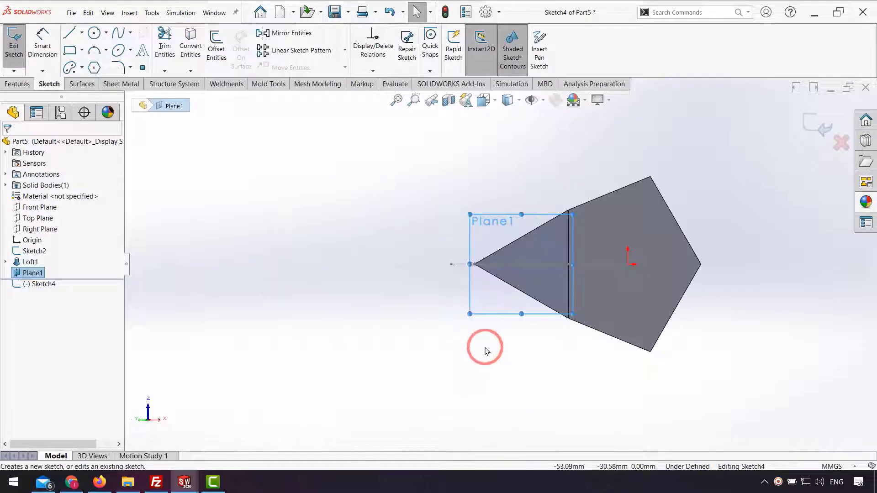
pyautogui.scroll(4, 488, 346)
pyautogui.click(490, 347)
pyautogui.scroll(2, 571, 258)
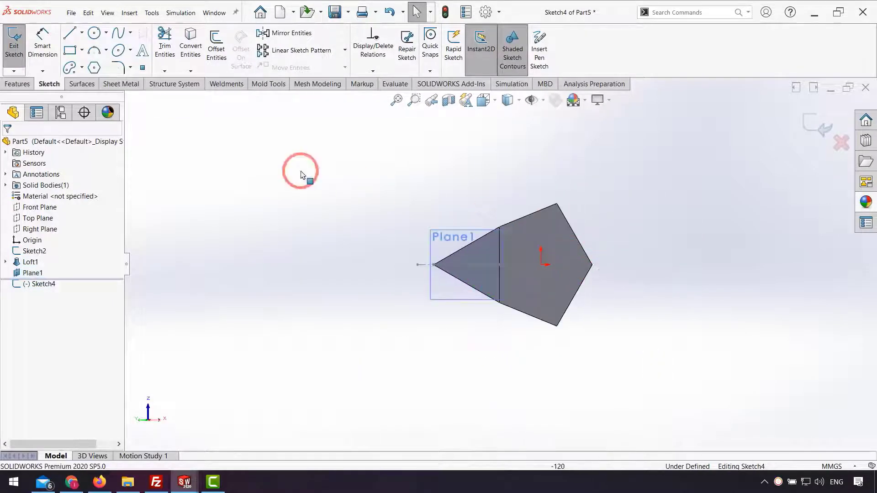
pyautogui.click(90, 72)
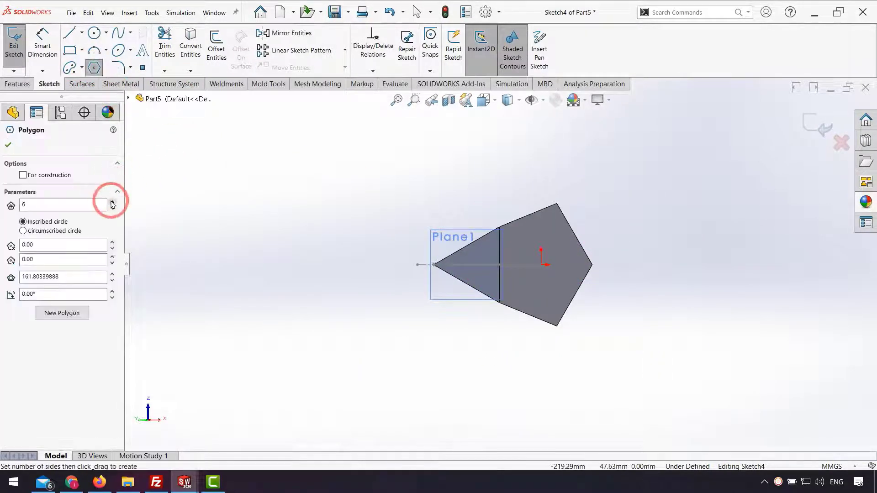
pyautogui.moveTo(386, 265)
pyautogui.mouseDown()
pyautogui.moveTo(397, 293)
pyautogui.moveTo(386, 311)
pyautogui.mouseUp()
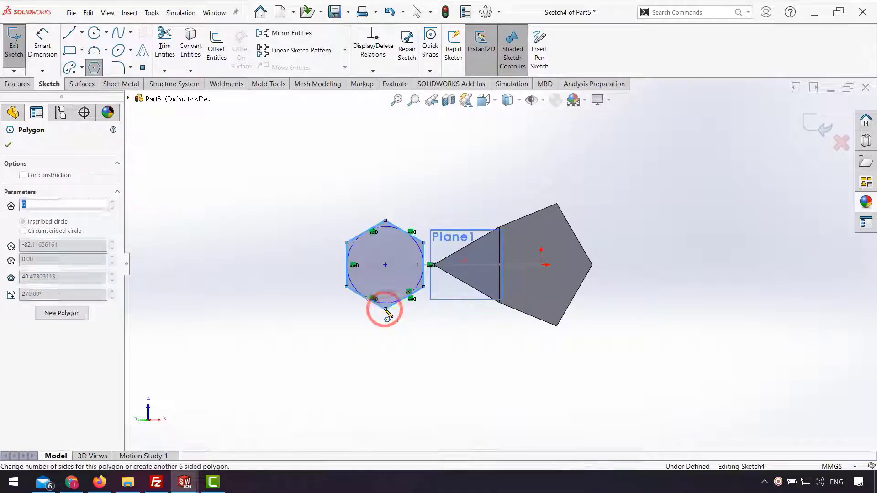
pyautogui.press('Escape')
# Make the hexagon's upper vertex nearest the pyramid coincident with the upper end of the adjacent pentagon edge
pyautogui.click(423, 245)
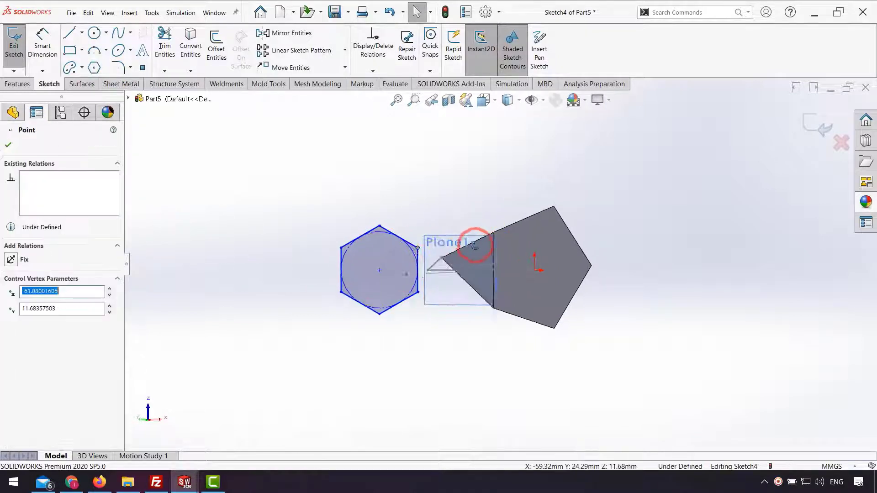
pyautogui.scroll(-5, 474, 249)
pyautogui.keyDown('ctrl'); pyautogui.click(520, 205); pyautogui.keyUp('ctrl')
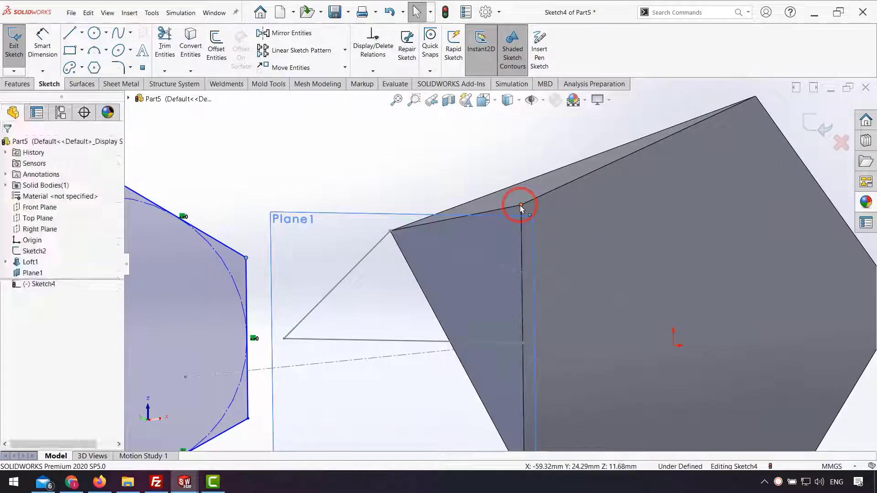
pyautogui.click(24, 338)
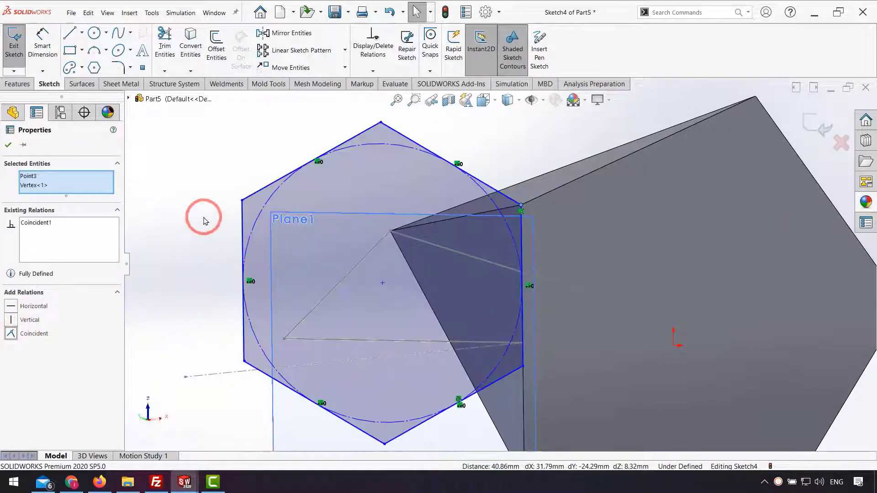
pyautogui.click(203, 220)
# Make the hexagon's lower vertex nearest the pyramid coincident with the edge's other end, and finish the sketch
pyautogui.scroll(1, 452, 359)
pyautogui.click(521, 349)
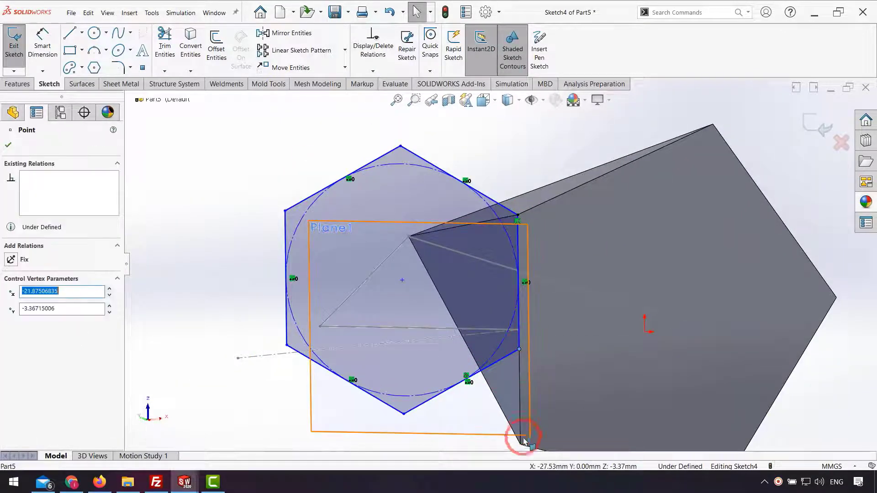
pyautogui.keyDown('ctrl'); pyautogui.click(520, 445); pyautogui.keyUp('ctrl')
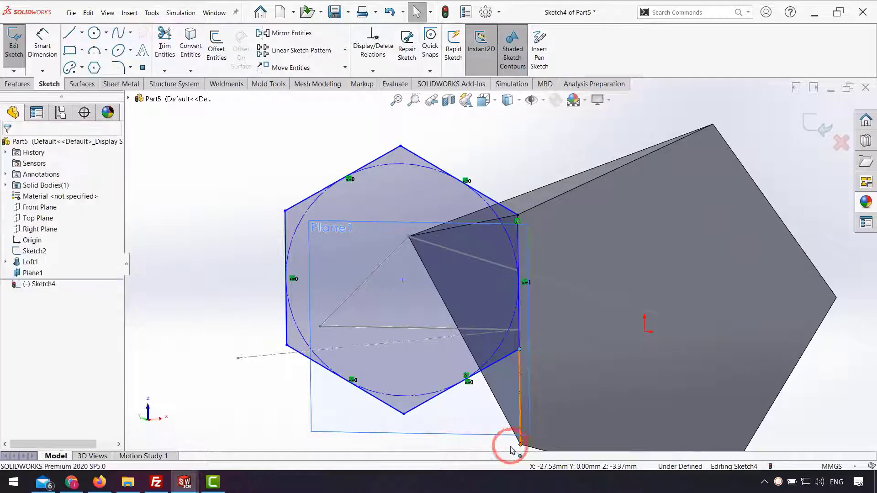
pyautogui.click(34, 334)
pyautogui.scroll(3, 412, 331)
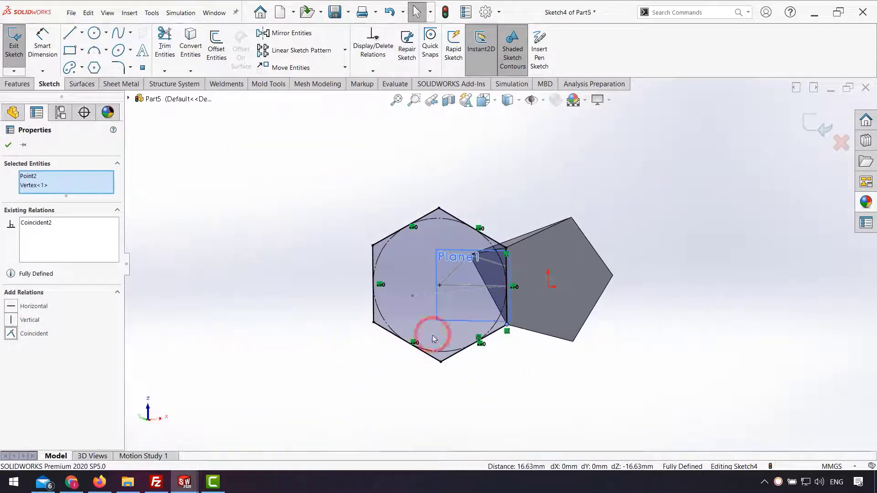
pyautogui.click(652, 353)
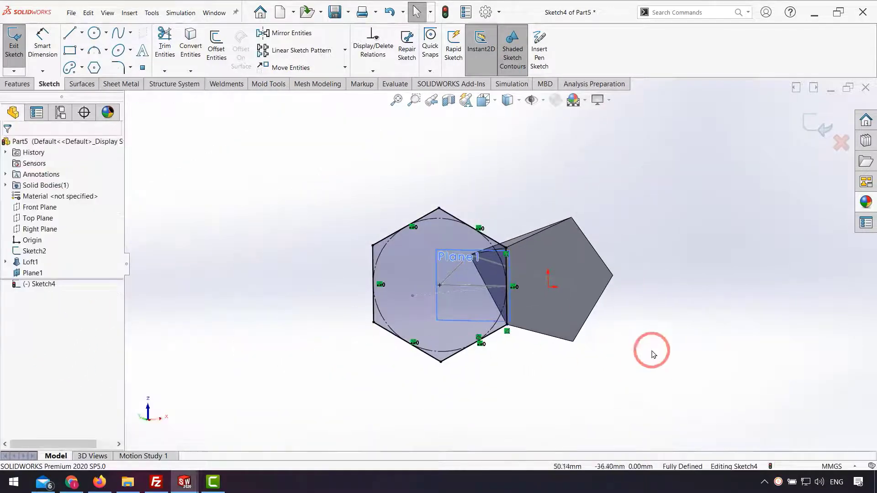
pyautogui.click(810, 126)
# Loft the hexagon sketch to the apex point of Sketch3 to form the second pyramid
pyautogui.moveTo(627, 157)
pyautogui.mouseDown(button='middle')
pyautogui.moveTo(609, 199)
pyautogui.moveTo(611, 256)
pyautogui.moveTo(586, 307)
pyautogui.mouseUp(button='middle')
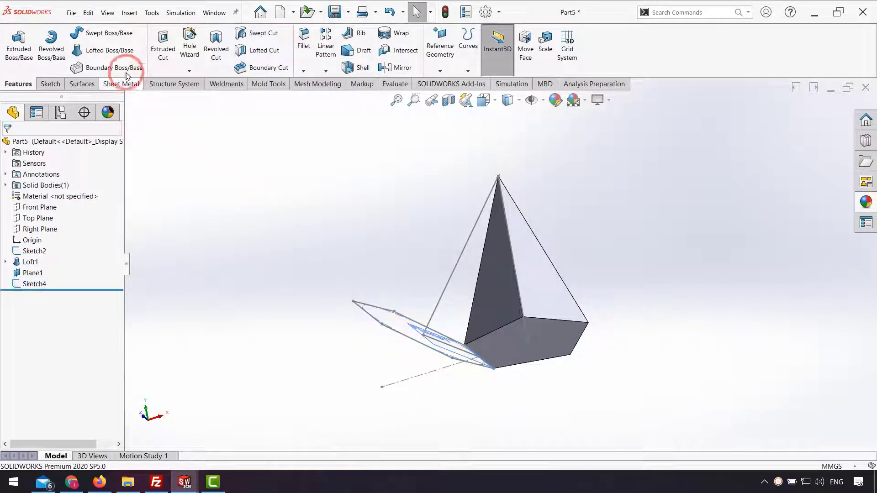
pyautogui.click(109, 50)
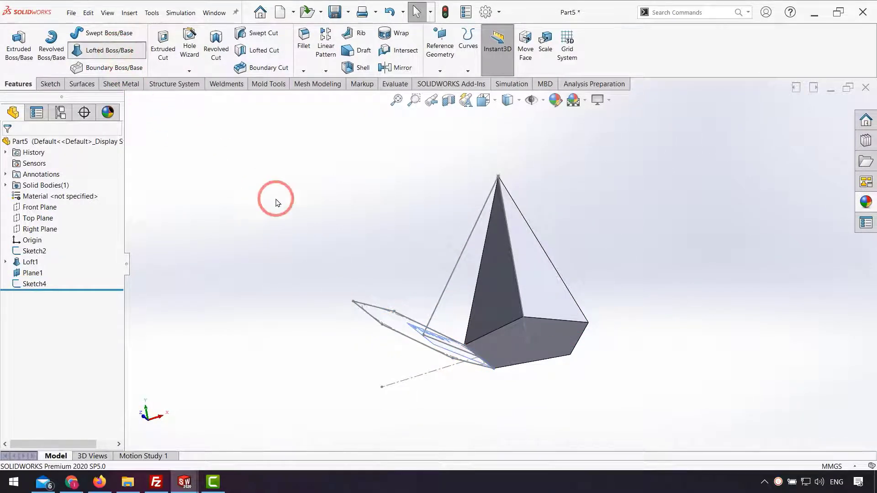
pyautogui.click(384, 313)
pyautogui.click(129, 98)
pyautogui.click(139, 219)
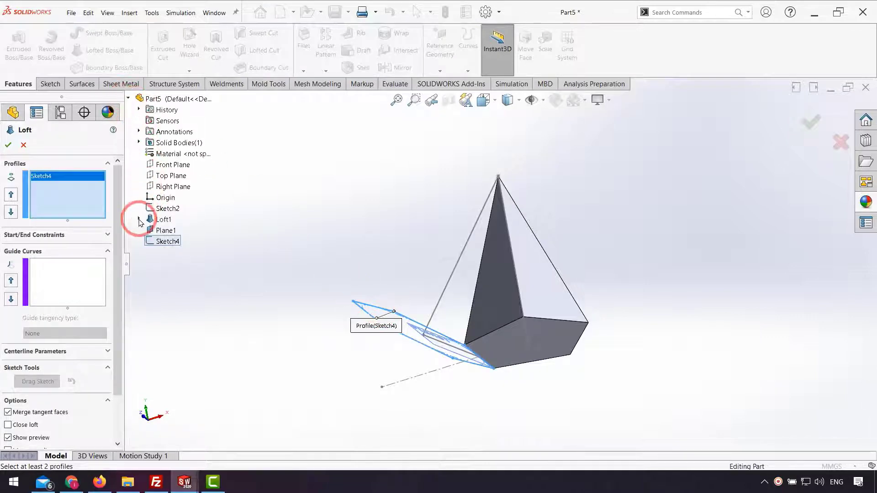
pyautogui.click(176, 242)
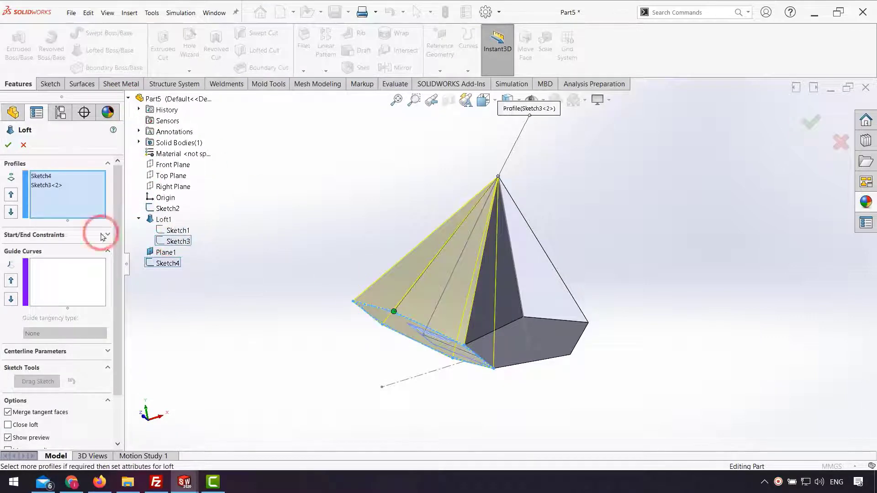
pyautogui.click(8, 145)
# Hide the angled reference plane Plane1
pyautogui.moveTo(211, 299); pyautogui.dragTo(276, 260, button='middle')
pyautogui.click(33, 273)
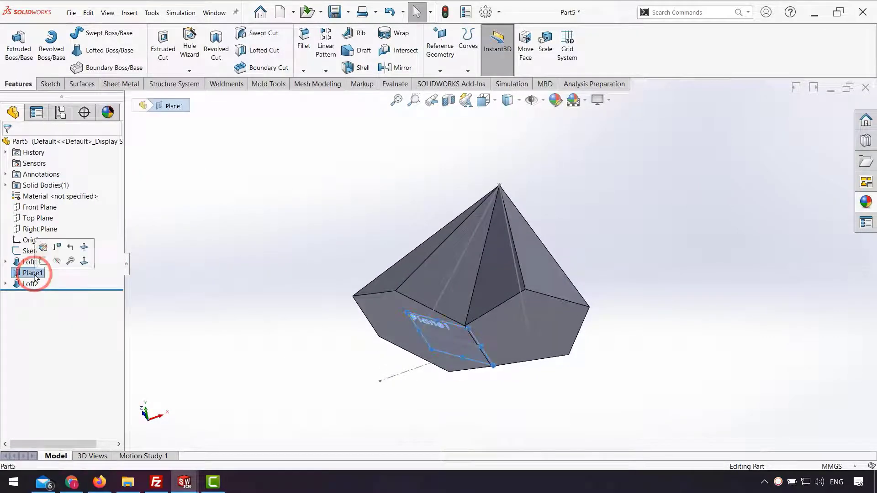
pyautogui.click(57, 260)
# Sketch two concentric circles on the Front Plane centred at the apex, about 52 mm in diameter and about 148 mm in radius
pyautogui.moveTo(241, 262)
pyautogui.mouseDown(button='middle')
pyautogui.moveTo(368, 234)
pyautogui.moveTo(371, 251)
pyautogui.moveTo(495, 265)
pyautogui.moveTo(570, 257)
pyautogui.mouseUp(button='middle')
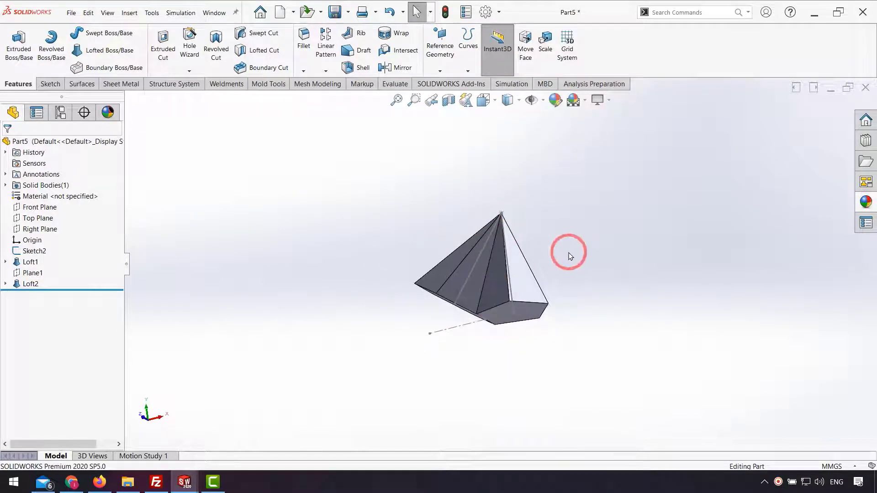
pyautogui.click(39, 208)
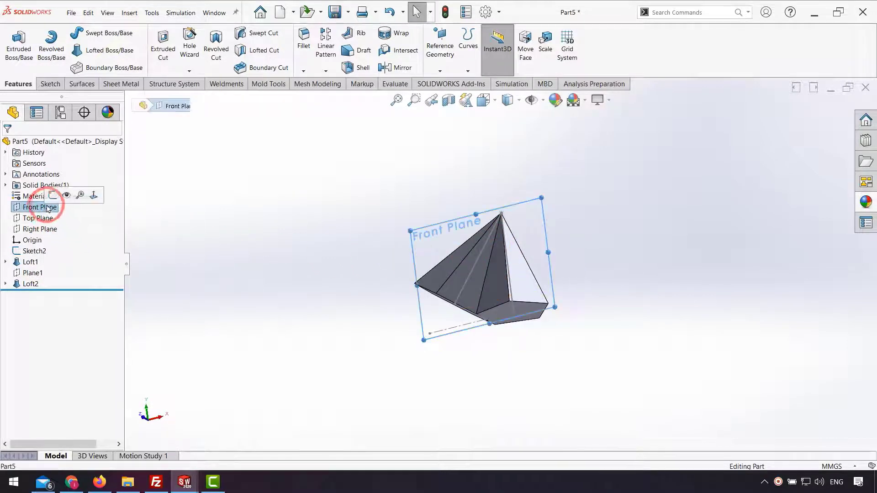
pyautogui.click(53, 196)
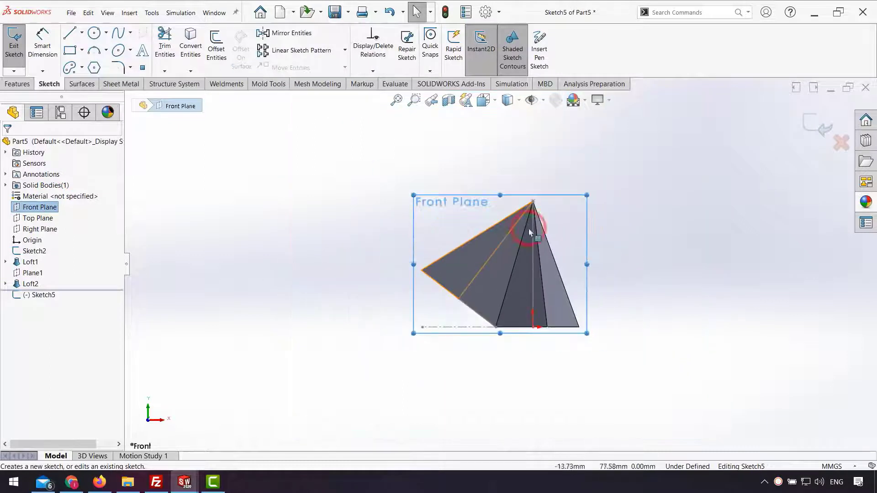
pyautogui.scroll(2, 652, 230)
pyautogui.scroll(-2, 625, 196)
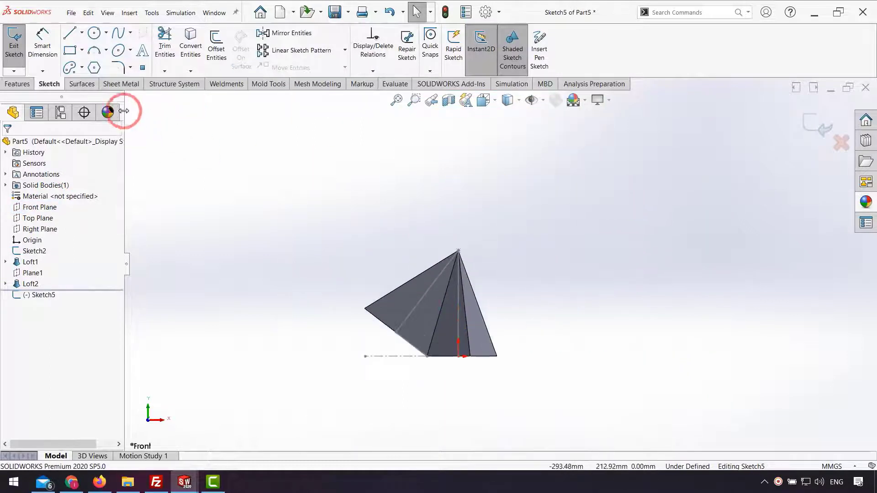
pyautogui.click(94, 36)
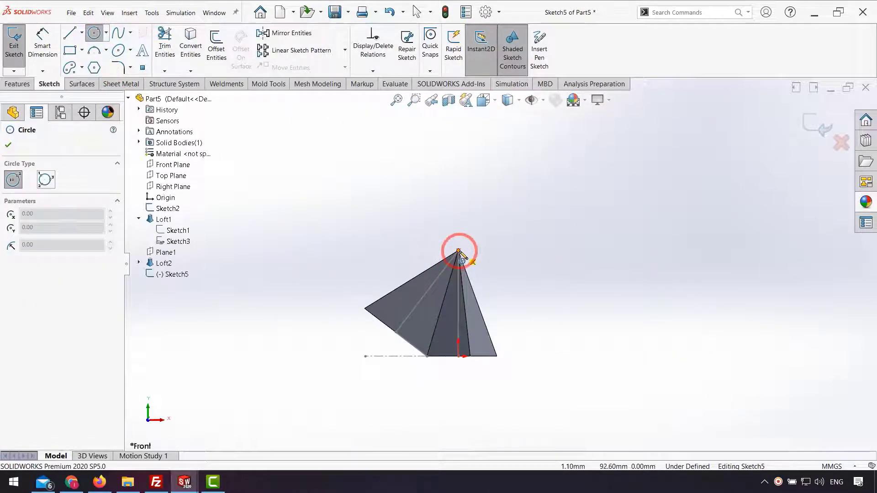
pyautogui.moveTo(458, 251)
pyautogui.mouseDown()
pyautogui.moveTo(487, 259)
pyautogui.moveTo(596, 346)
pyautogui.mouseUp()
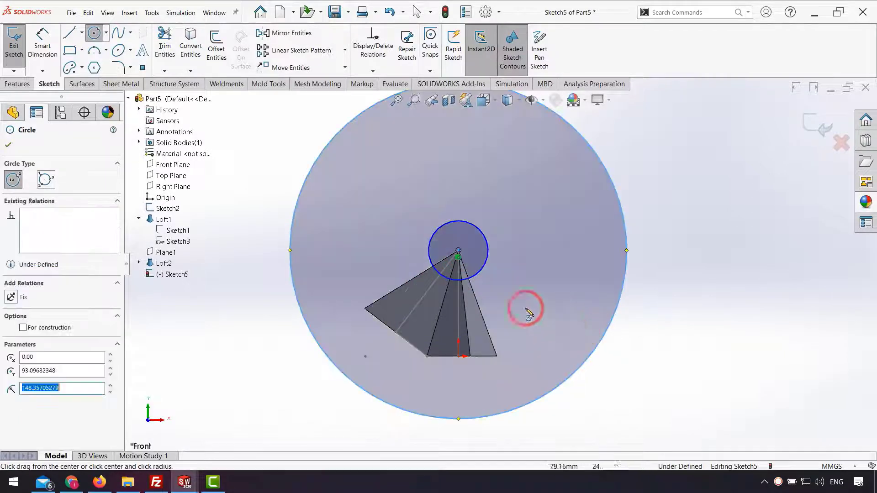
# Draw a line from the apex to the base corner where the two pyramids meet
pyautogui.click(73, 35)
pyautogui.moveTo(459, 252); pyautogui.dragTo(427, 357)
pyautogui.press('Escape')
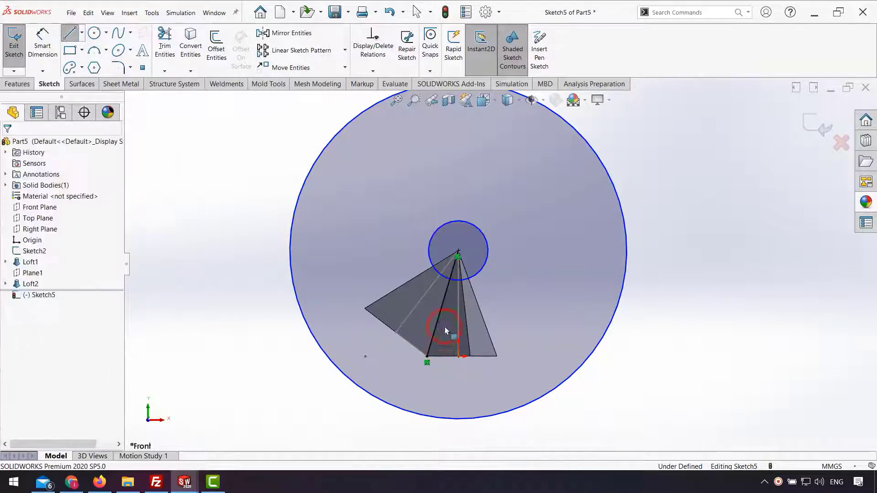
# Dimension the inner circle's diameter to 40 mm
pyautogui.click(43, 45)
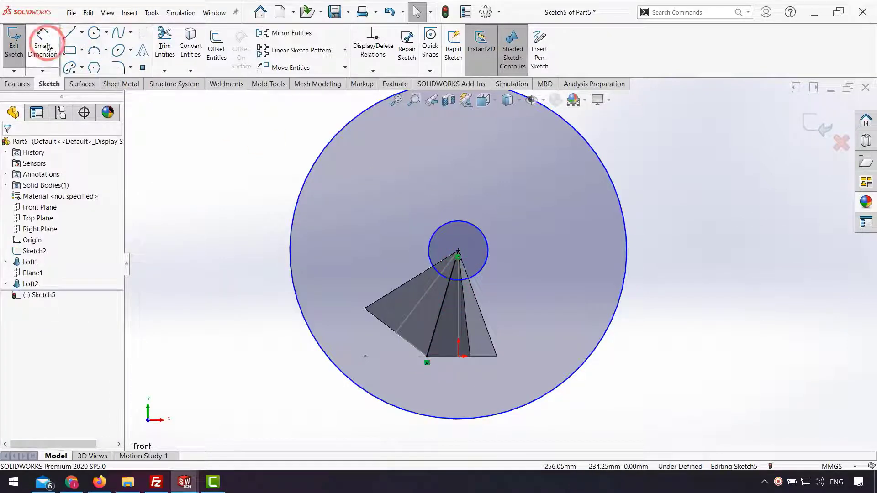
pyautogui.click(491, 252)
pyautogui.click(526, 255)
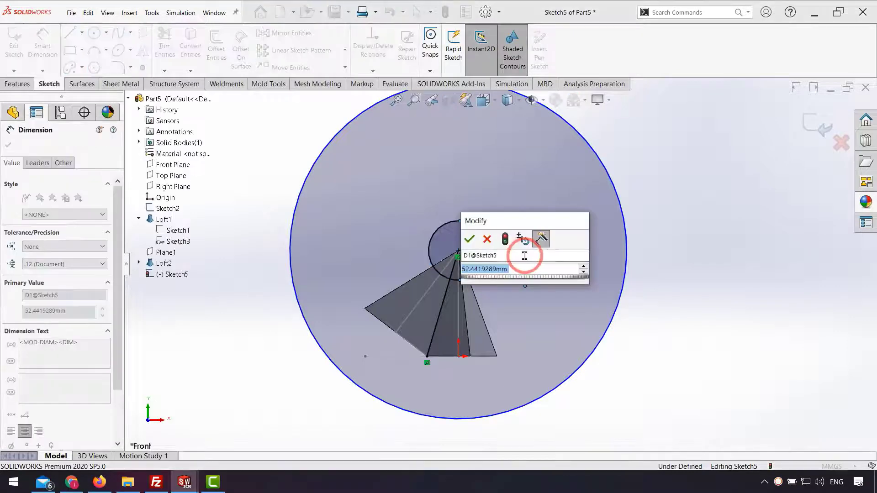
pyautogui.write('40')
pyautogui.press('Return')
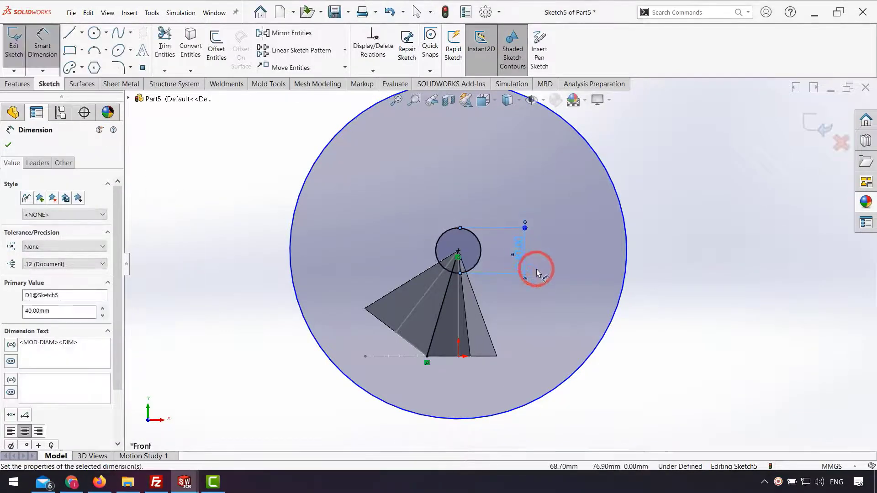
pyautogui.press('Escape')
# Draw a line across the large circle through the apex and make it perpendicular to the apex-to-corner line
pyautogui.click(71, 33)
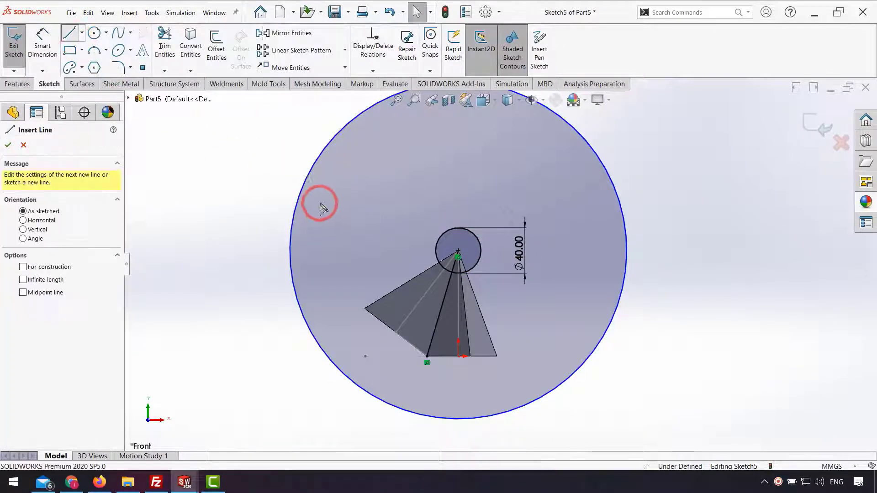
pyautogui.moveTo(297, 209)
pyautogui.mouseDown()
pyautogui.moveTo(603, 299)
pyautogui.moveTo(622, 294)
pyautogui.mouseUp()
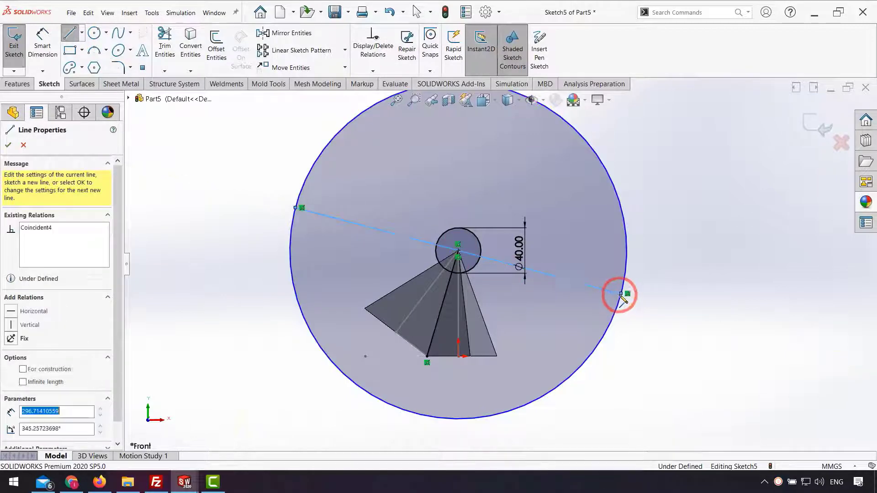
pyautogui.click(536, 272)
pyautogui.keyDown('ctrl'); pyautogui.click(443, 300); pyautogui.keyUp('ctrl')
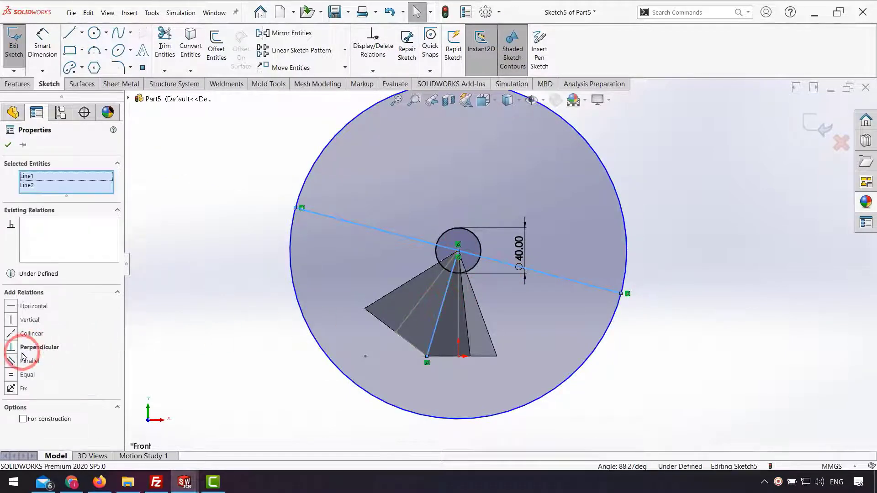
pyautogui.click(23, 348)
pyautogui.click(182, 338)
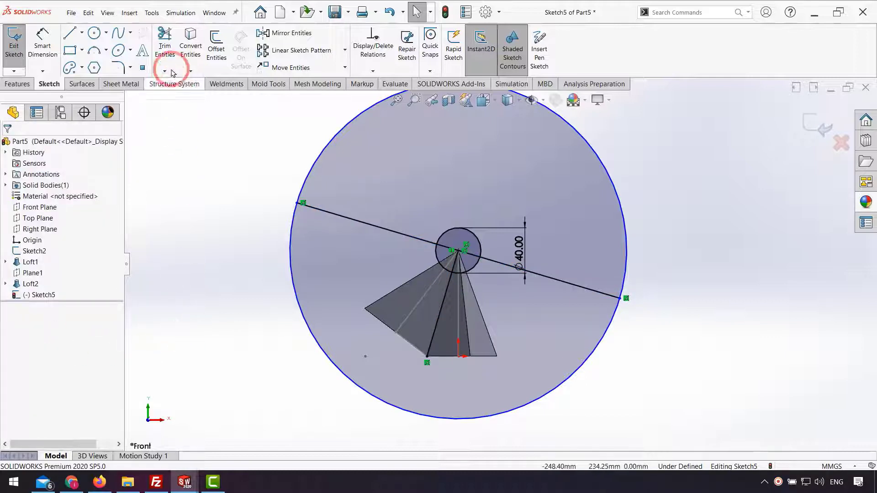
# Trim away the upper arcs of both circles, the lines inside the inner circle and the apex-to-corner line, and finish the sketch
pyautogui.click(163, 46)
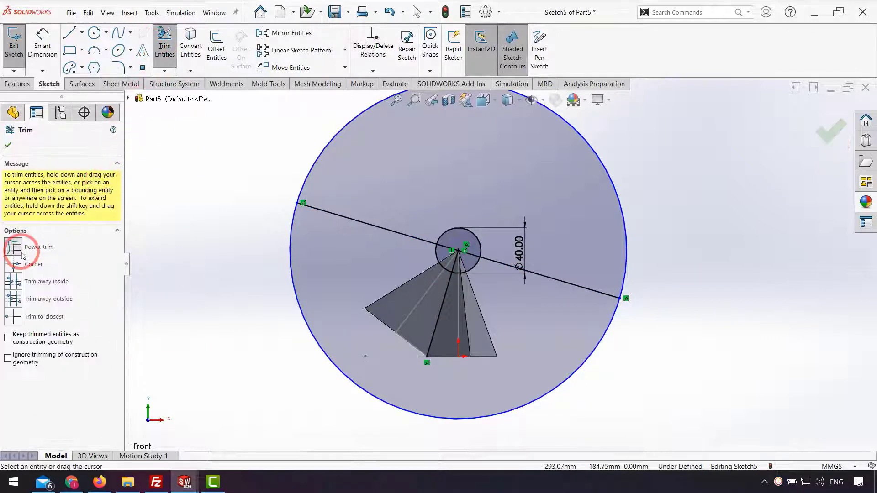
pyautogui.moveTo(467, 263)
pyautogui.mouseDown()
pyautogui.moveTo(482, 247)
pyautogui.moveTo(462, 230)
pyautogui.moveTo(468, 256)
pyautogui.mouseUp()
pyautogui.moveTo(626, 188)
pyautogui.mouseDown()
pyautogui.moveTo(640, 200)
pyautogui.moveTo(462, 324)
pyautogui.mouseUp()
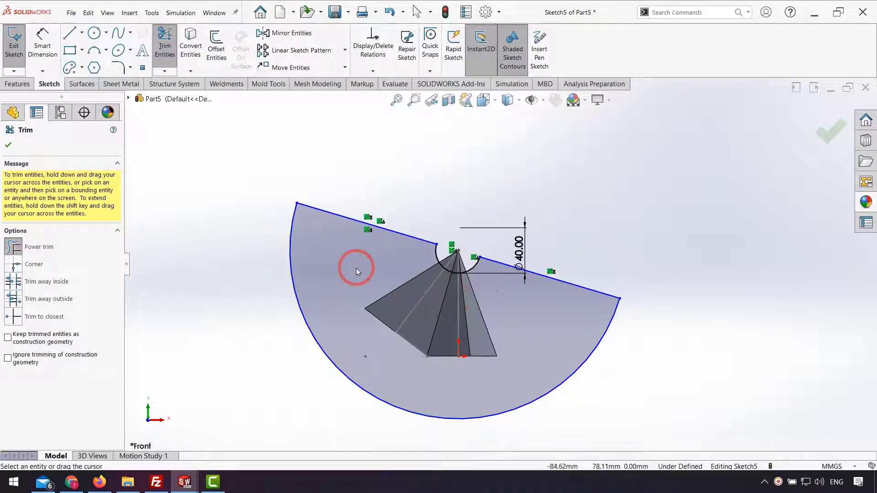
pyautogui.press('Escape')
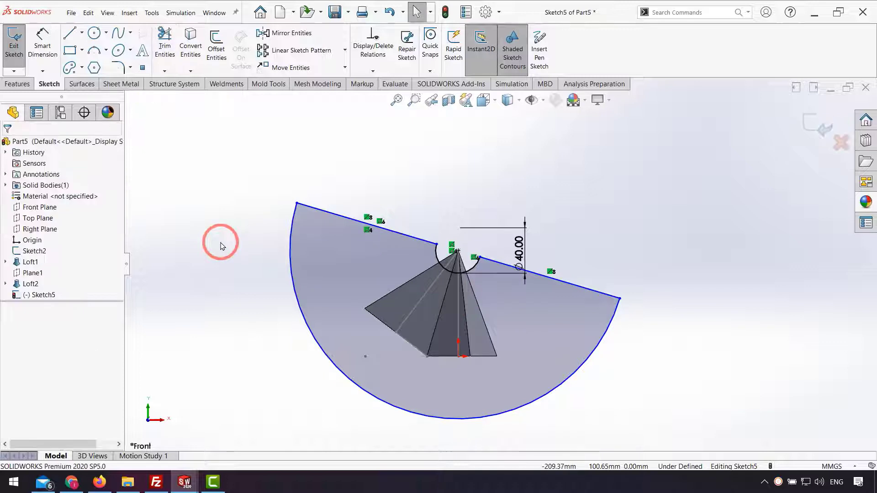
pyautogui.click(817, 124)
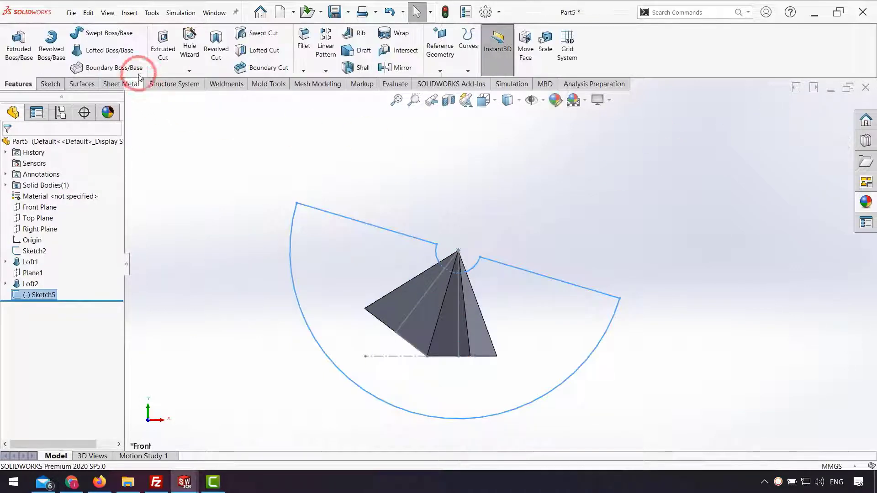
# Revolve-cut the half-ring profile 360 degrees about its straight edge through the apex
pyautogui.click(373, 225)
pyautogui.click(8, 145)
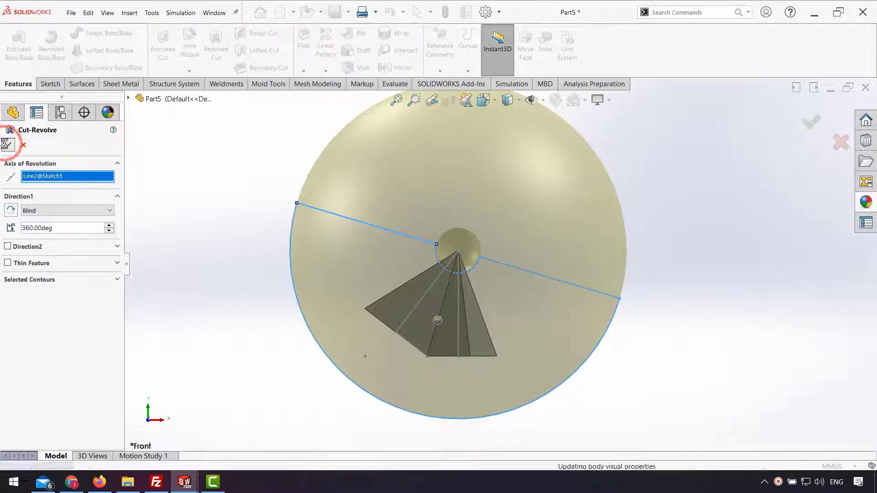
pyautogui.scroll(-10, 459, 256)
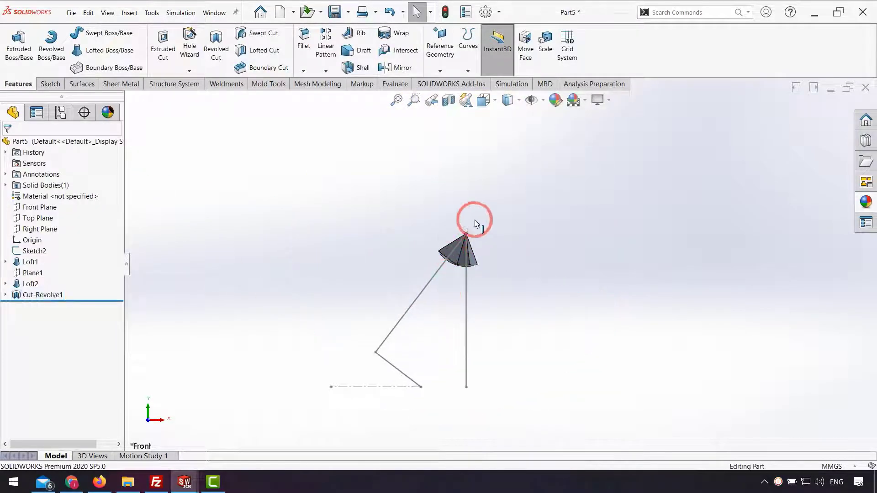
# Hide the layout sketch Sketch2
pyautogui.click(47, 251)
pyautogui.click(59, 238)
pyautogui.moveTo(437, 406); pyautogui.dragTo(421, 300, button='middle')
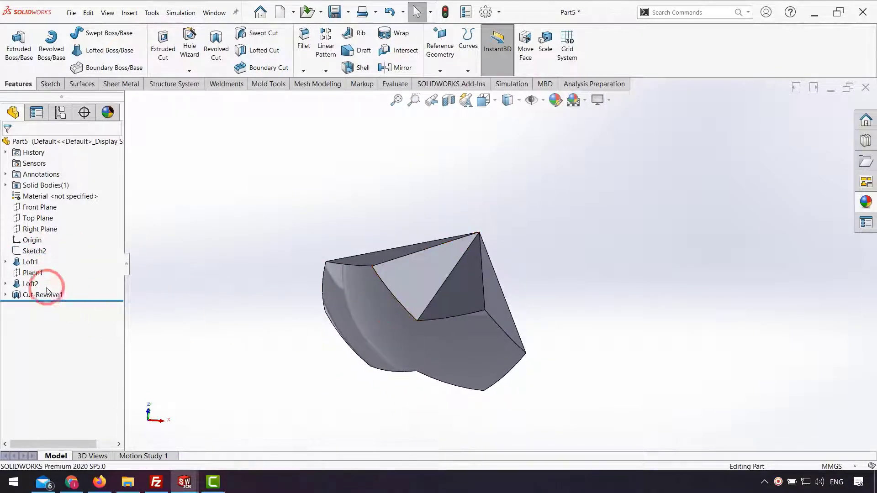
# Edit Loft2 and turn off Merge result so that the hexagonal pyramid is a separate body
pyautogui.click(32, 284)
pyautogui.click(38, 253)
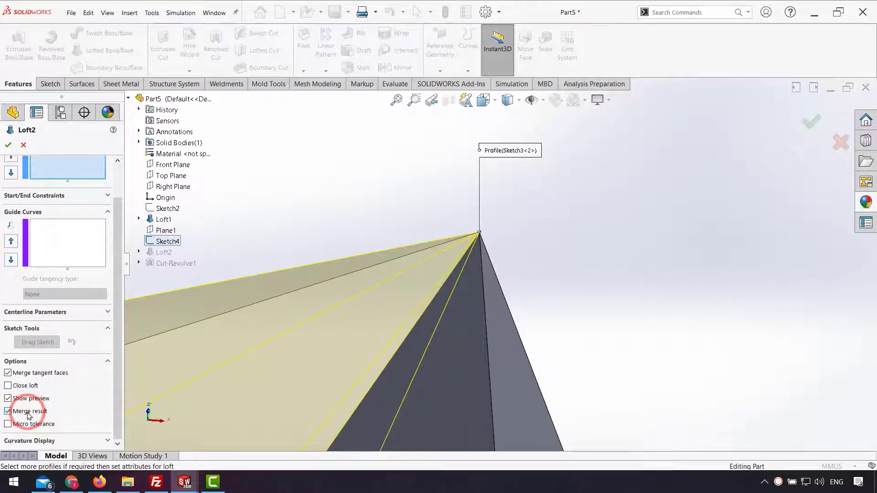
pyautogui.click(9, 146)
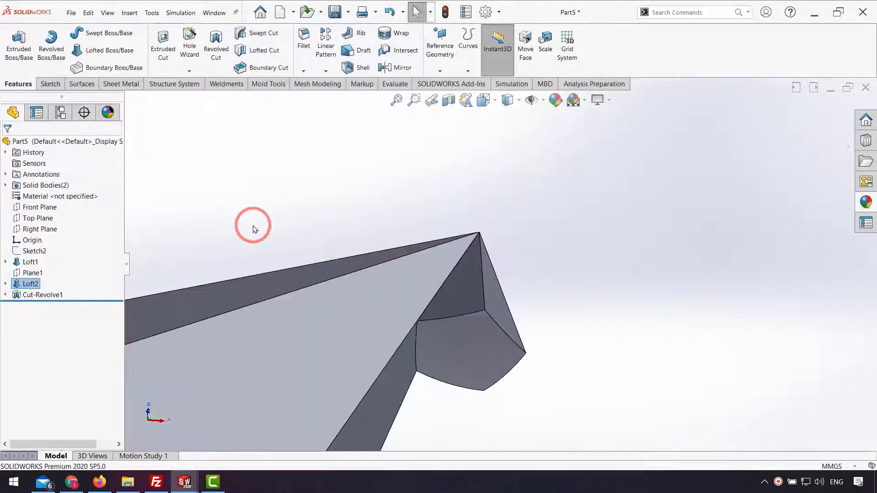
pyautogui.click(70, 286)
# Edit Cut-Revolve1 and set its feature scope to all bodies
pyautogui.click(43, 295)
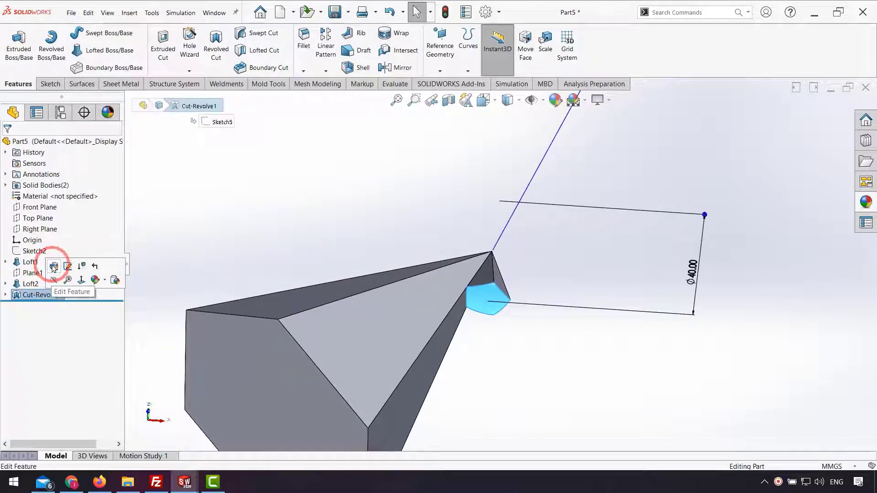
pyautogui.click(52, 270)
pyautogui.click(58, 329)
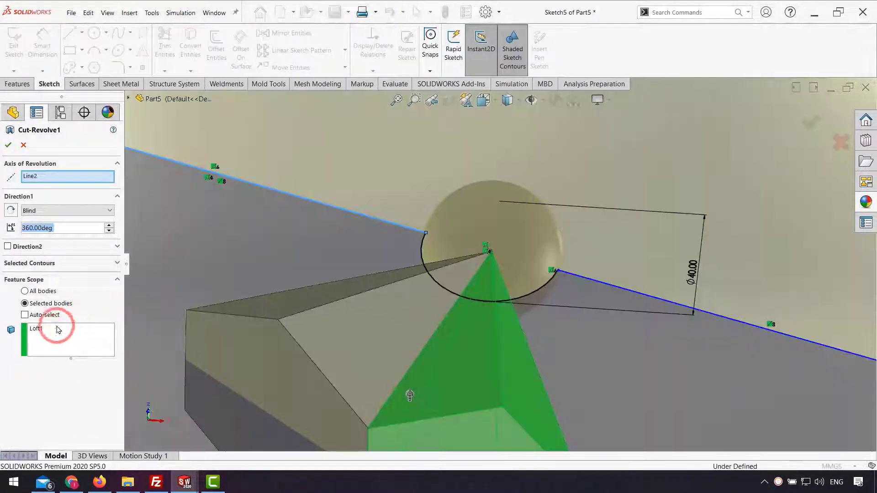
pyautogui.click(44, 293)
pyautogui.click(34, 227)
pyautogui.click(8, 145)
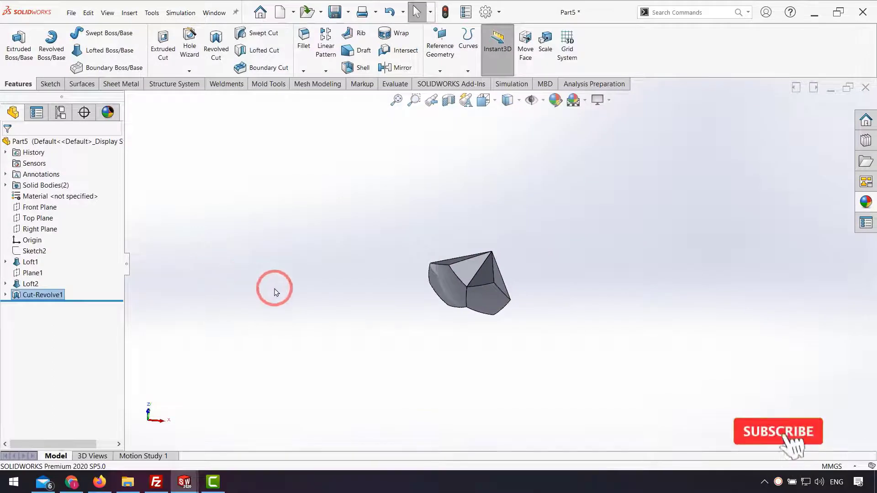
# Fillet the pentagonal pyramid body with a 0.3 mm radius, selecting its curved outer face and side faces
pyautogui.moveTo(471, 297); pyautogui.dragTo(533, 303, button='middle')
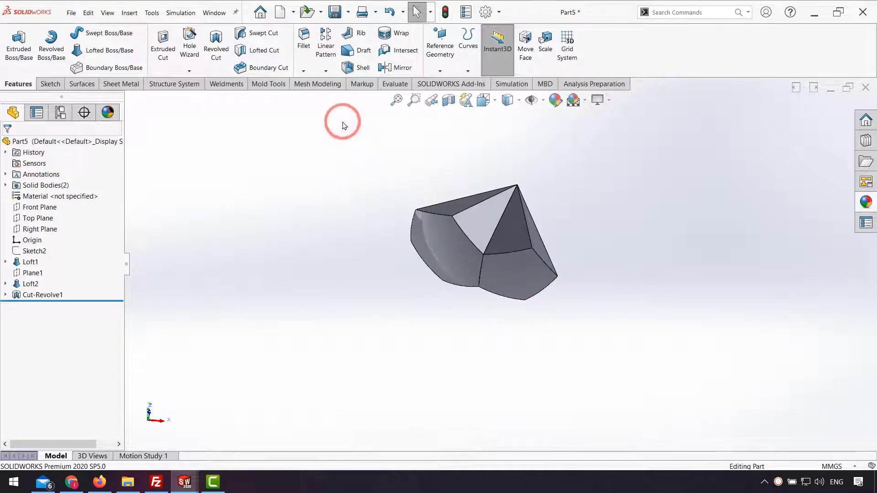
pyautogui.click(305, 48)
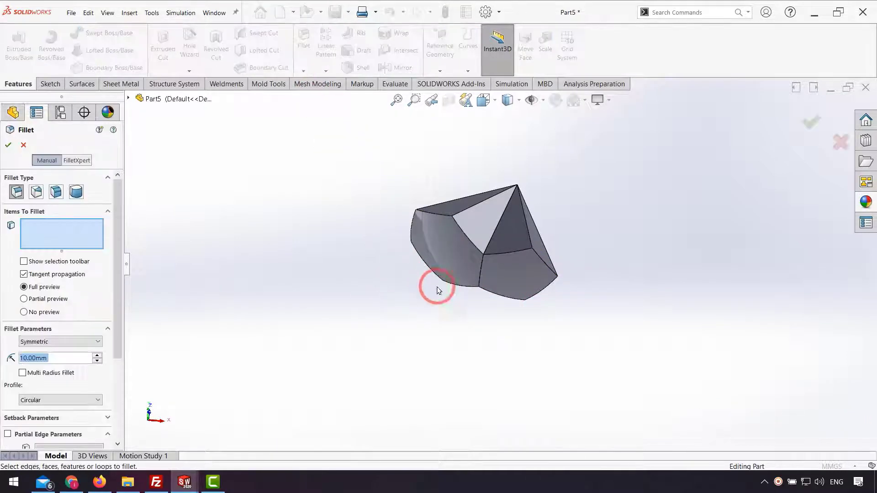
pyautogui.write('0.')
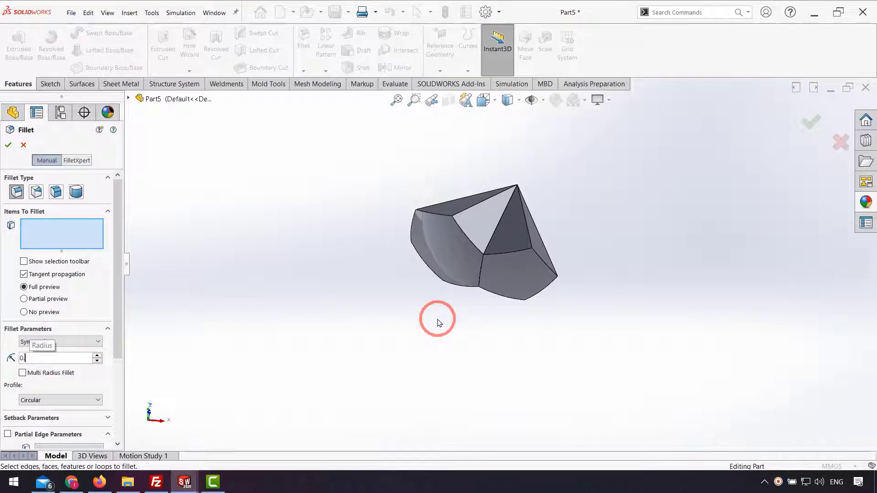
pyautogui.write('3')
pyautogui.click(506, 270)
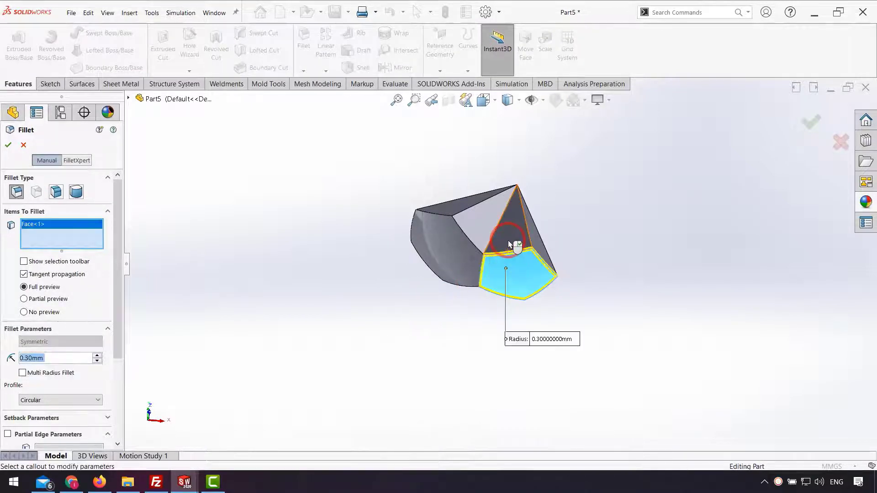
pyautogui.click(514, 243)
pyautogui.moveTo(513, 243); pyautogui.dragTo(488, 254, button='middle')
pyautogui.click(490, 257)
pyautogui.click(517, 282)
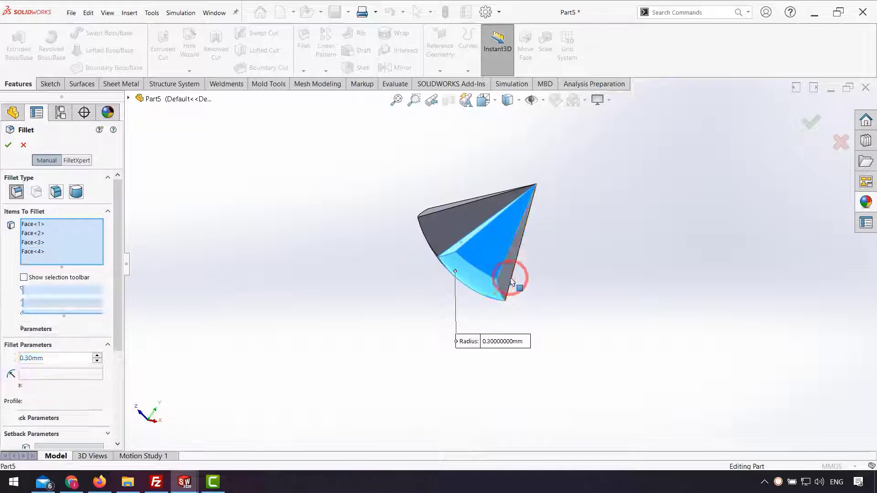
pyautogui.moveTo(519, 280); pyautogui.dragTo(466, 268, button='middle')
pyautogui.click(457, 285)
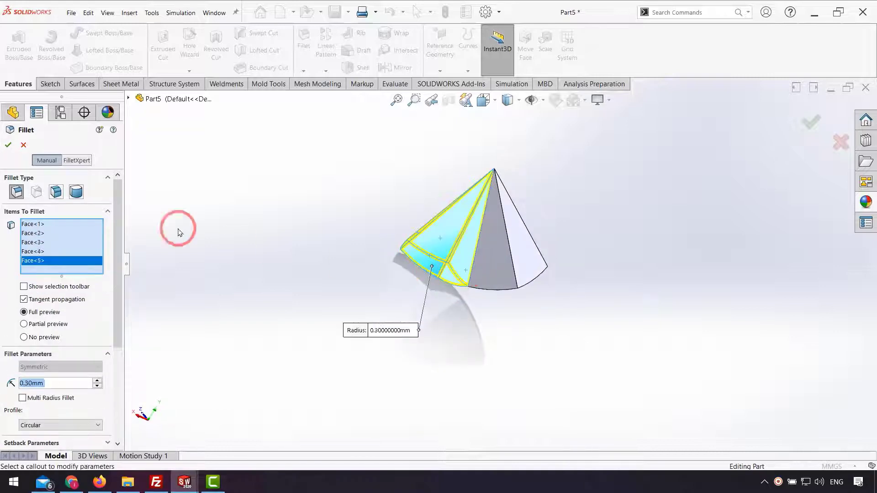
pyautogui.click(10, 147)
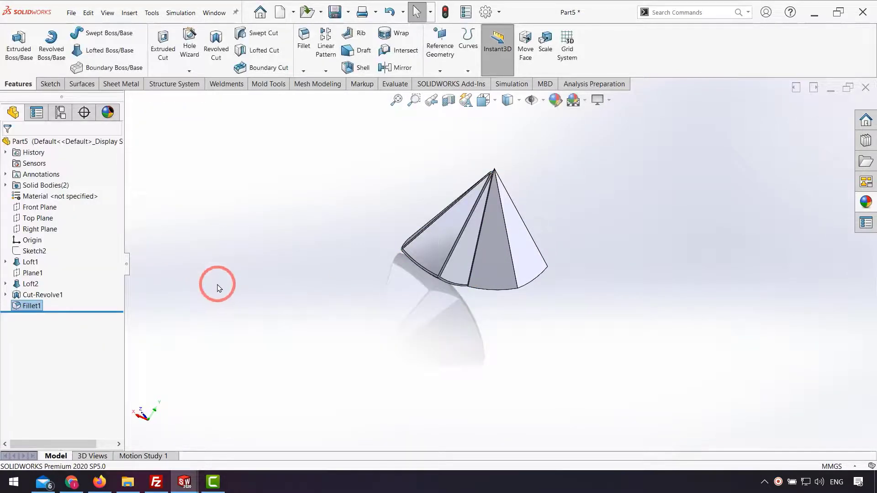
# Fillet the hexagonal pyramid body by selecting its curved outer face and its side faces
pyautogui.moveTo(241, 268); pyautogui.dragTo(376, 172, button='middle')
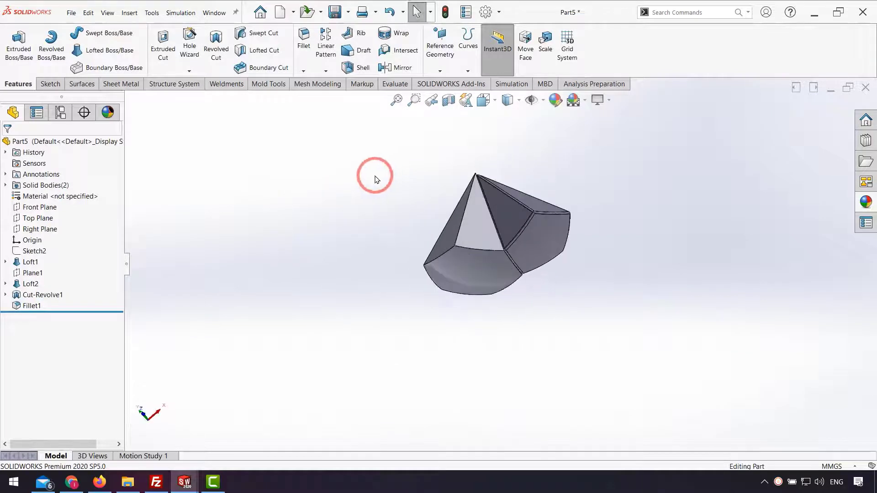
pyautogui.click(303, 49)
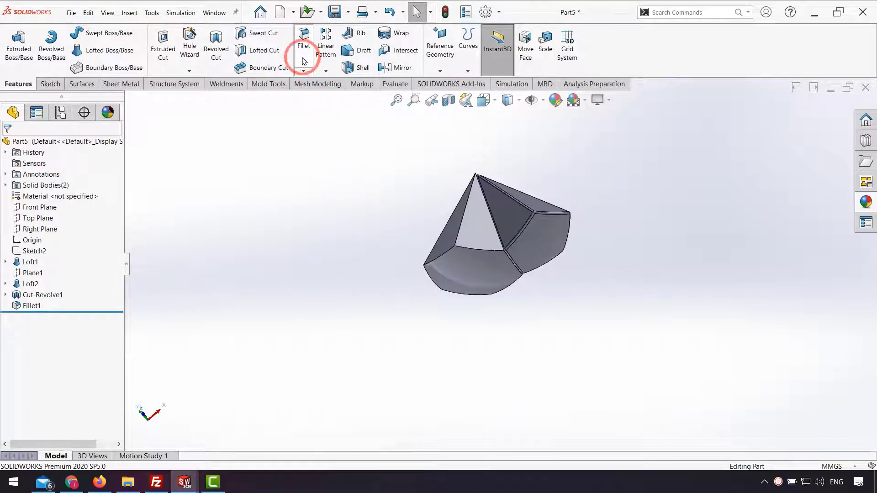
pyautogui.click(462, 278)
pyautogui.click(476, 234)
pyautogui.click(441, 244)
pyautogui.moveTo(441, 245); pyautogui.dragTo(505, 254, button='middle')
pyautogui.click(473, 248)
pyautogui.click(496, 250)
pyautogui.click(505, 255)
pyautogui.moveTo(551, 275); pyautogui.dragTo(384, 249, button='middle')
pyautogui.scroll(-1, 383, 249)
pyautogui.click(8, 146)
# Show the layout sketch Sketch2
pyautogui.moveTo(323, 238); pyautogui.dragTo(354, 231, button='middle')
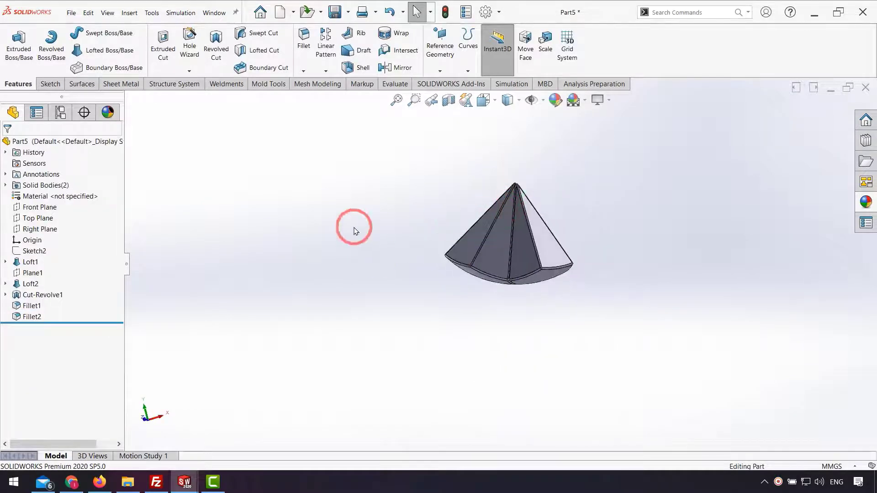
pyautogui.click(38, 251)
pyautogui.click(43, 235)
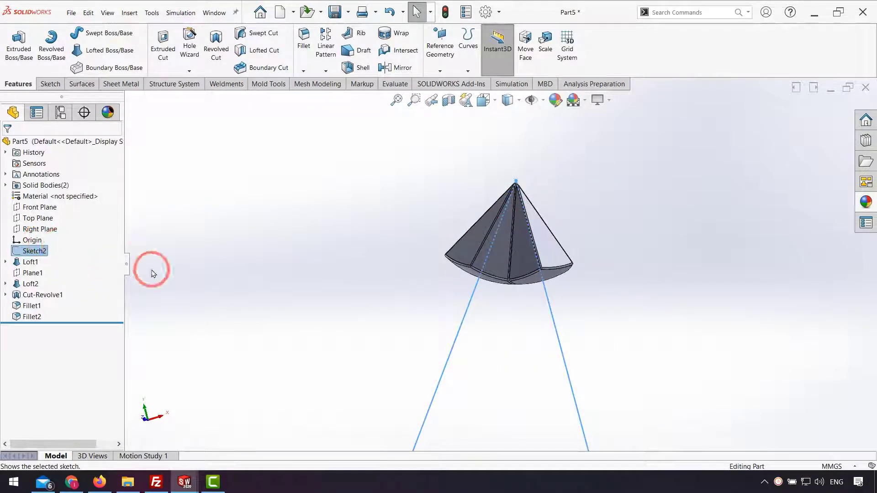
pyautogui.click(265, 286)
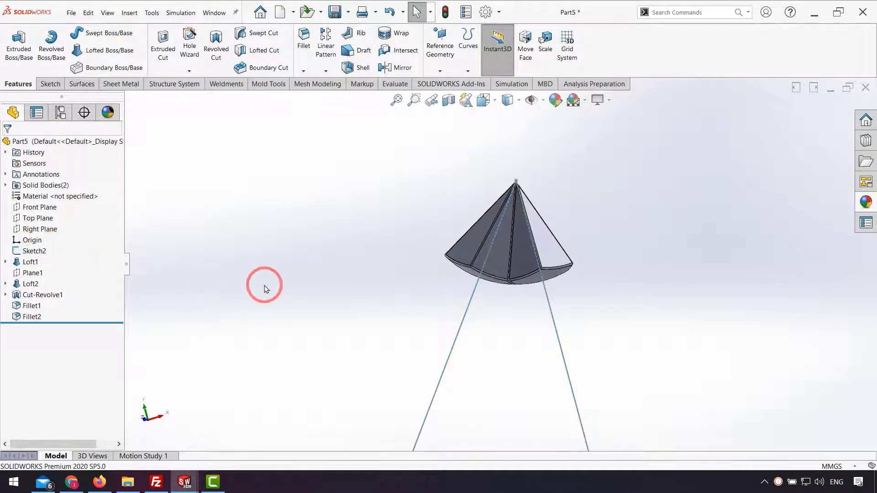
# Circular-pattern the filleted hexagonal body about the Sketch2 line through the pentagon, with 5 equally spaced instances over 360 degrees
pyautogui.click(325, 71)
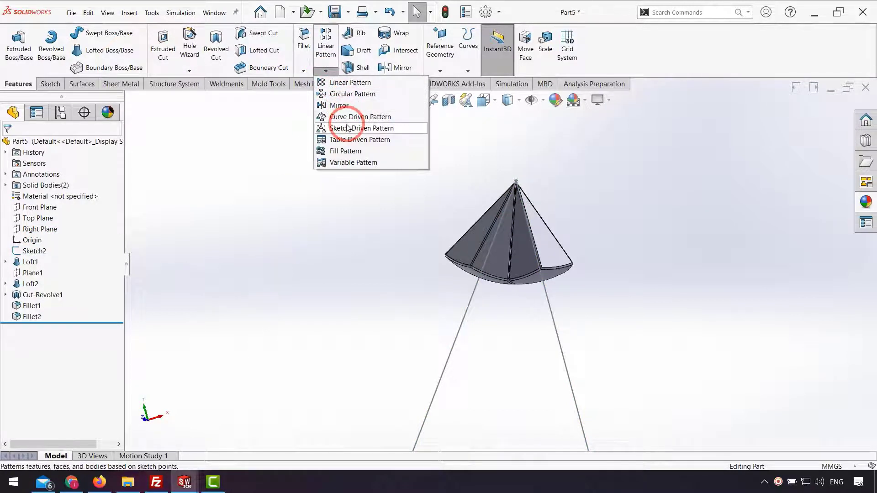
pyautogui.click(345, 94)
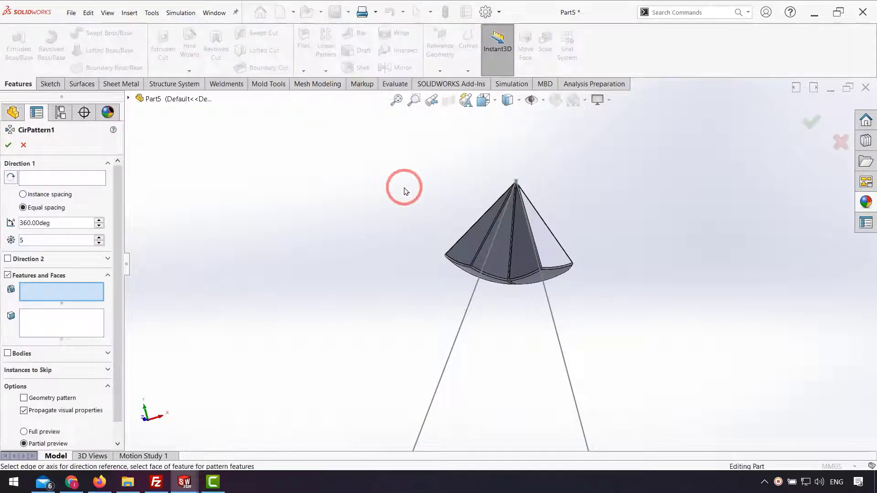
pyautogui.click(8, 353)
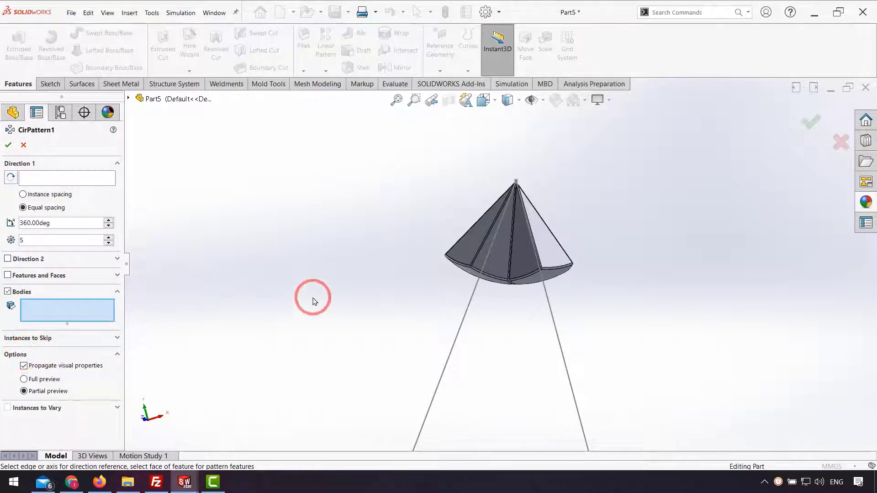
pyautogui.click(450, 256)
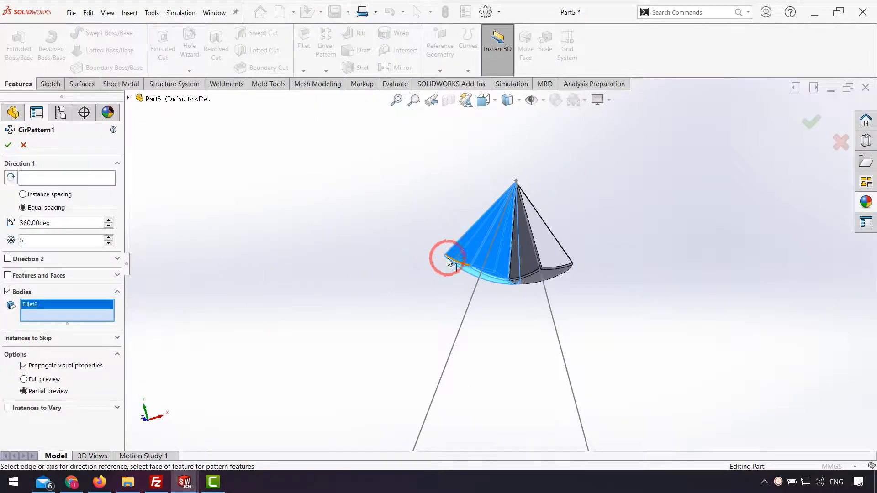
pyautogui.click(64, 180)
pyautogui.click(555, 319)
pyautogui.moveTo(538, 318)
pyautogui.mouseDown(button='middle')
pyautogui.moveTo(476, 201)
pyautogui.moveTo(751, 146)
pyautogui.mouseUp(button='middle')
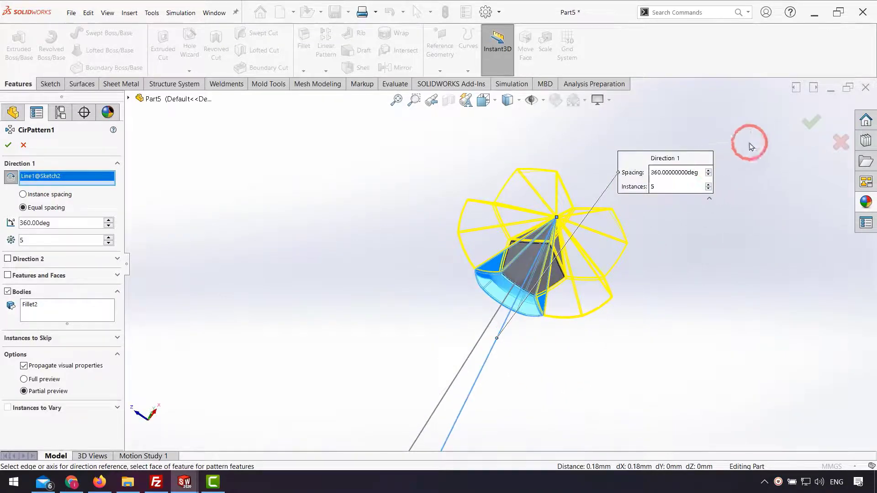
pyautogui.click(807, 120)
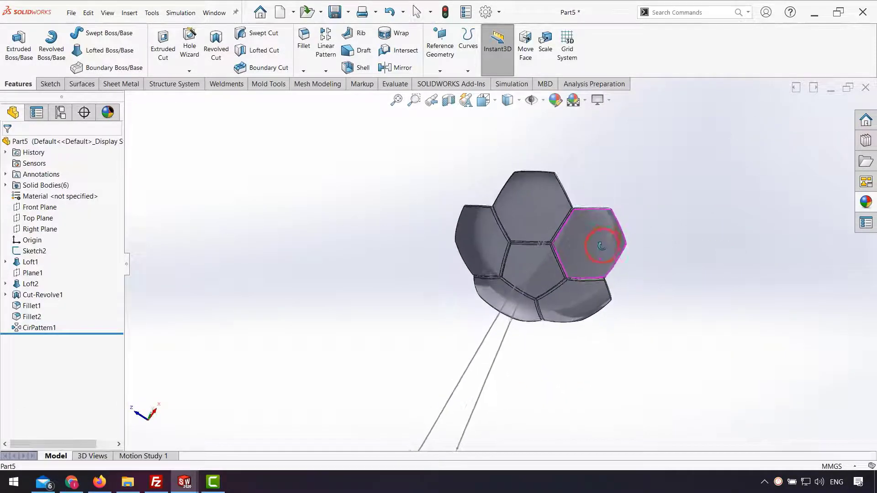
pyautogui.click(40, 318)
pyautogui.click(30, 285)
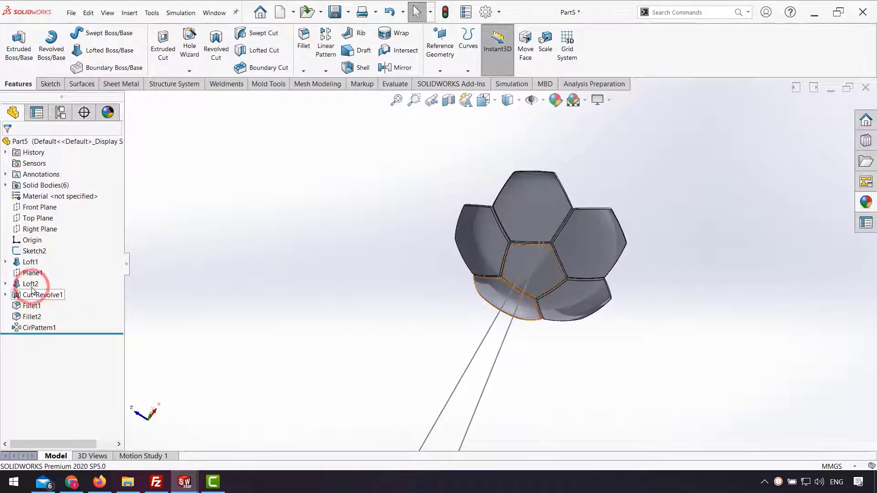
pyautogui.click(31, 262)
pyautogui.click(89, 251)
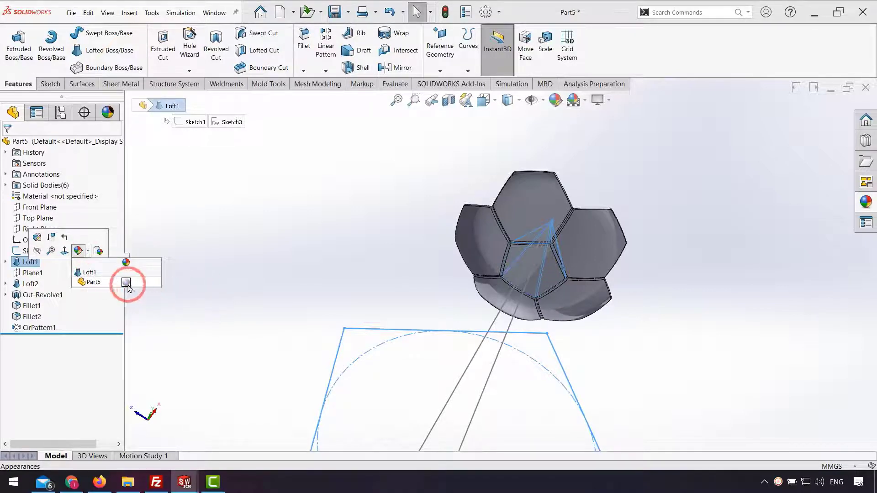
pyautogui.click(167, 313)
pyautogui.click(29, 284)
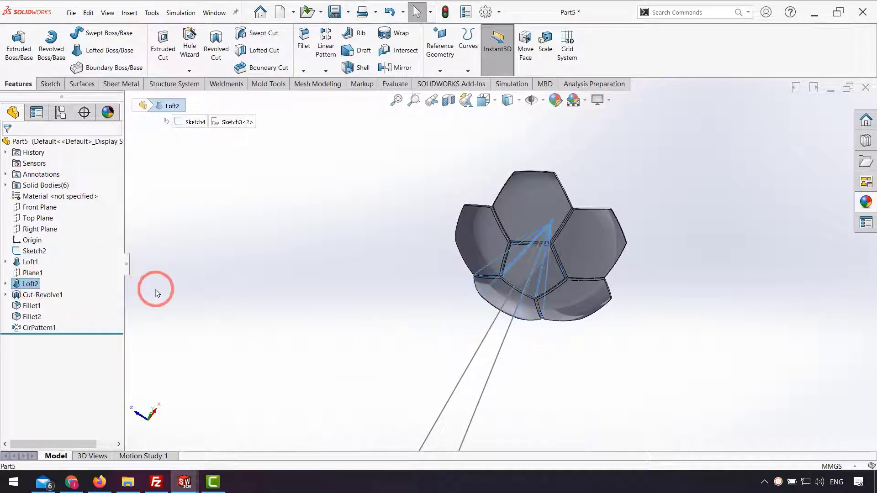
pyautogui.click(178, 289)
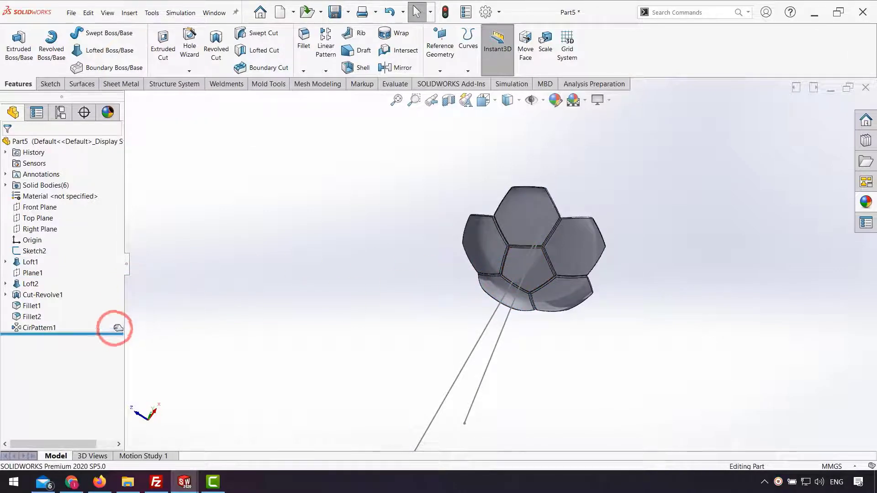
# Roll the history back to Loft1 to colour the pentagonal pyramid body black, and roll forward to the end
pyautogui.moveTo(119, 333); pyautogui.dragTo(106, 267)
pyautogui.click(29, 262)
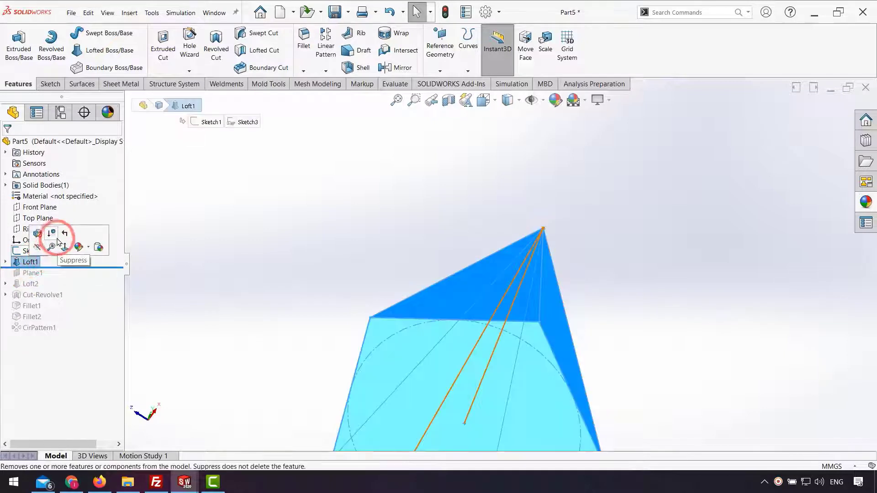
pyautogui.click(81, 248)
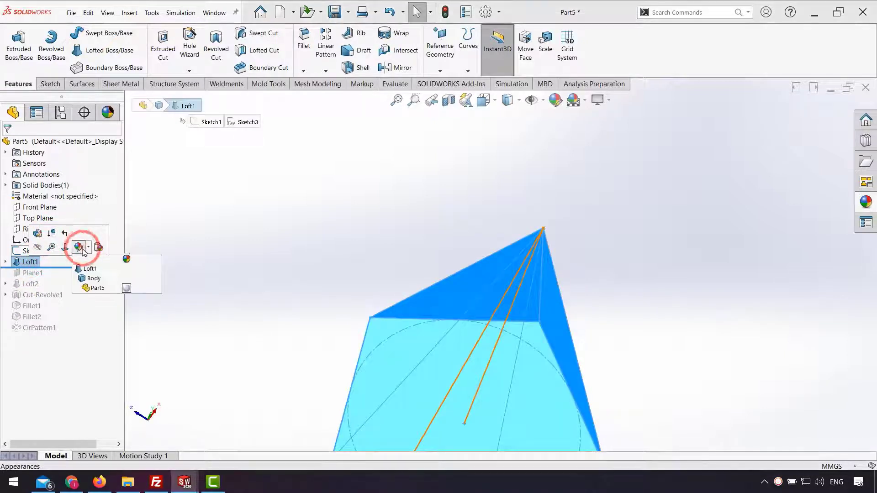
pyautogui.click(93, 279)
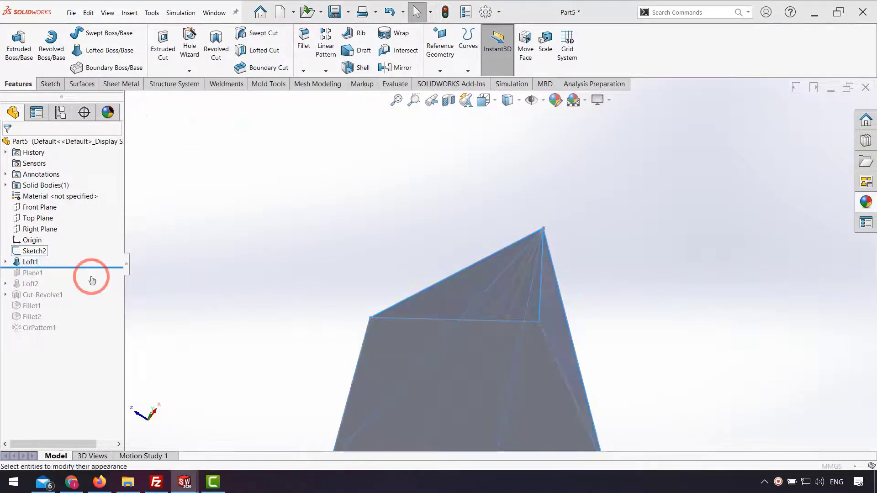
pyautogui.click(85, 386)
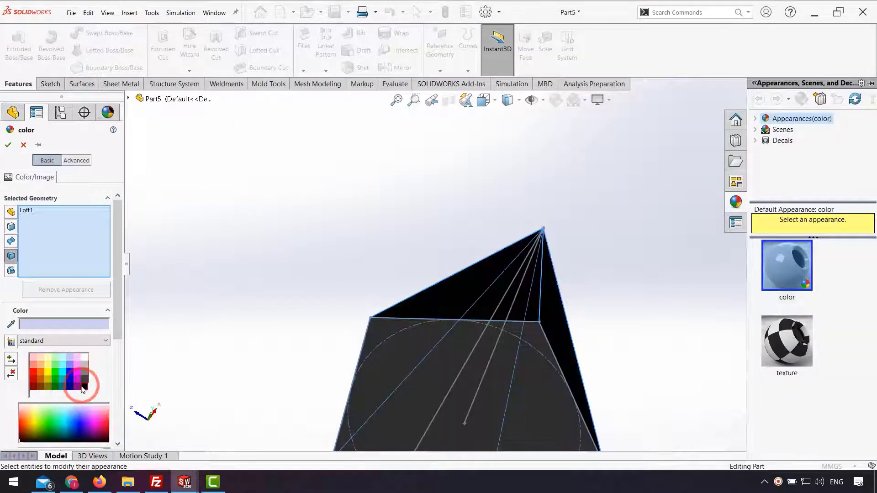
pyautogui.click(8, 147)
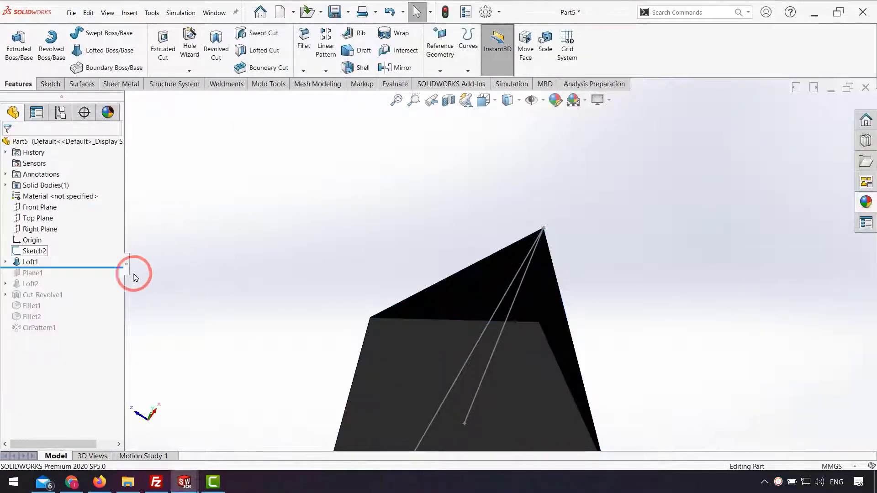
pyautogui.moveTo(112, 266); pyautogui.dragTo(92, 336)
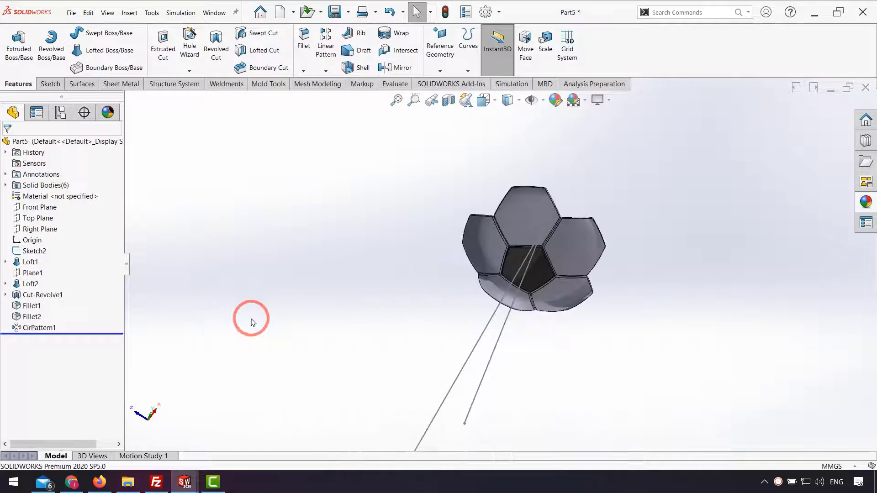
# Copy the black pentagonal body once with Move/Copy Body, rotated 90 degrees about Z around the apex point of Sketch2
pyautogui.moveTo(530, 203); pyautogui.dragTo(626, 260, button='middle')
pyautogui.click(129, 12)
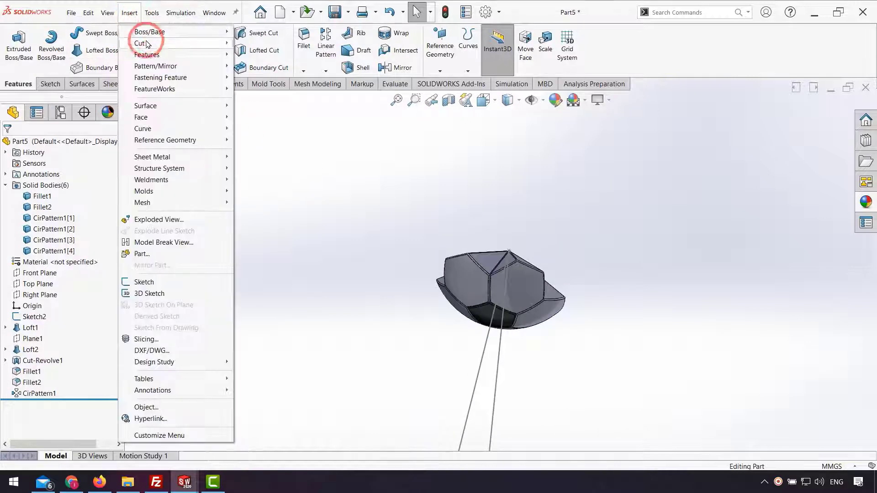
pyautogui.click(159, 64)
pyautogui.moveTo(160, 55)
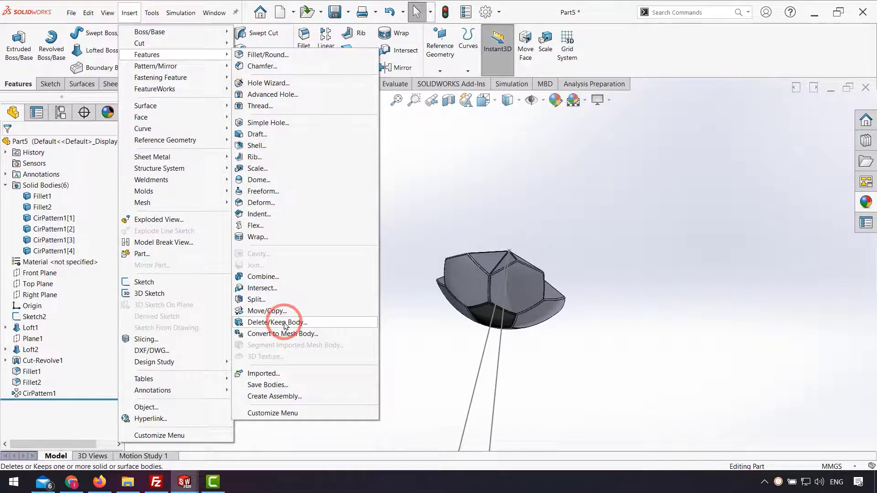
pyautogui.click(274, 311)
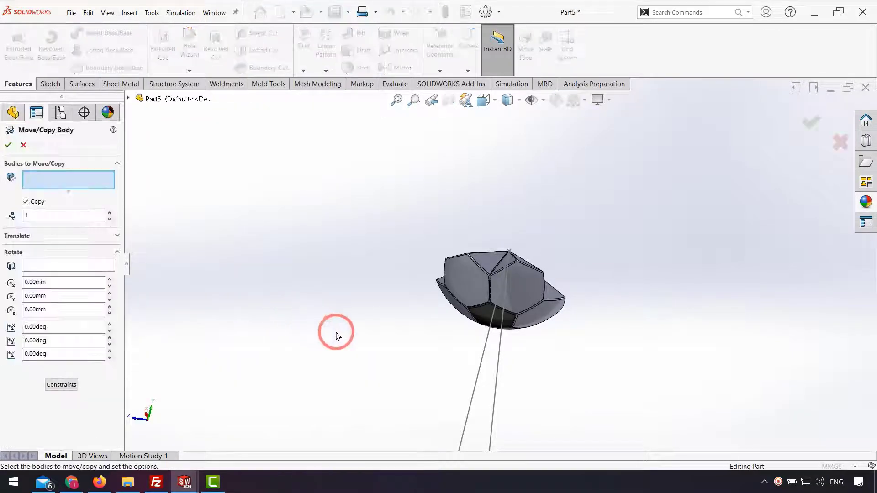
pyautogui.click(493, 323)
pyautogui.click(69, 266)
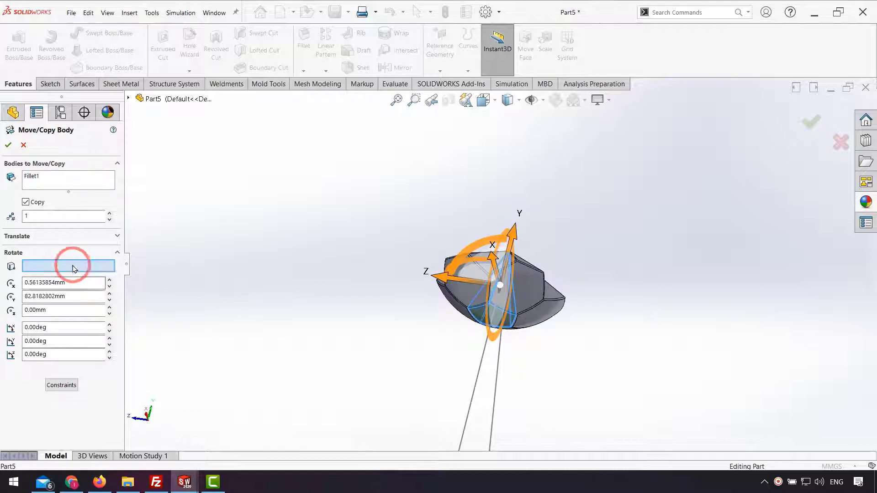
pyautogui.scroll(-5, 500, 251)
pyautogui.scroll(-2, 531, 295)
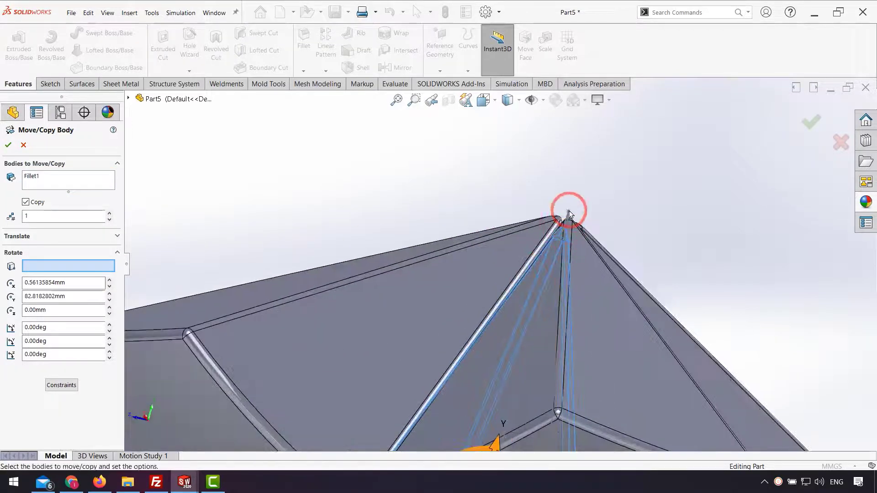
pyautogui.click(568, 212)
pyautogui.scroll(7, 506, 268)
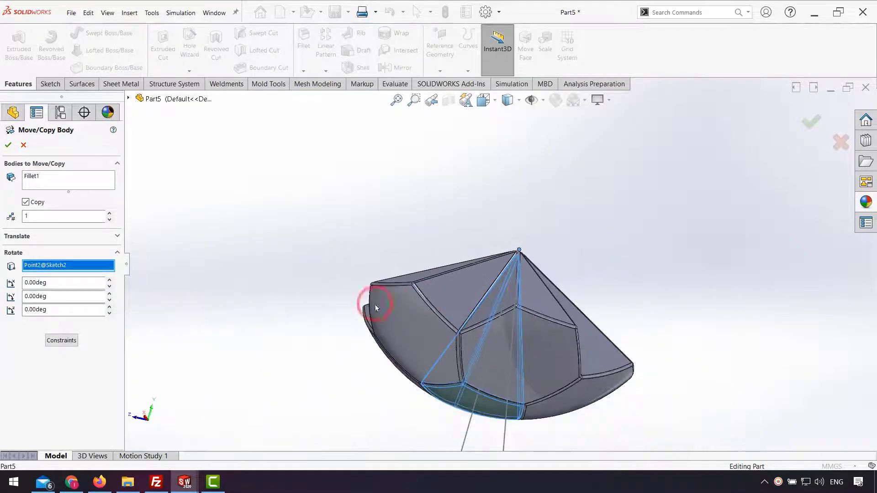
pyautogui.click(64, 311)
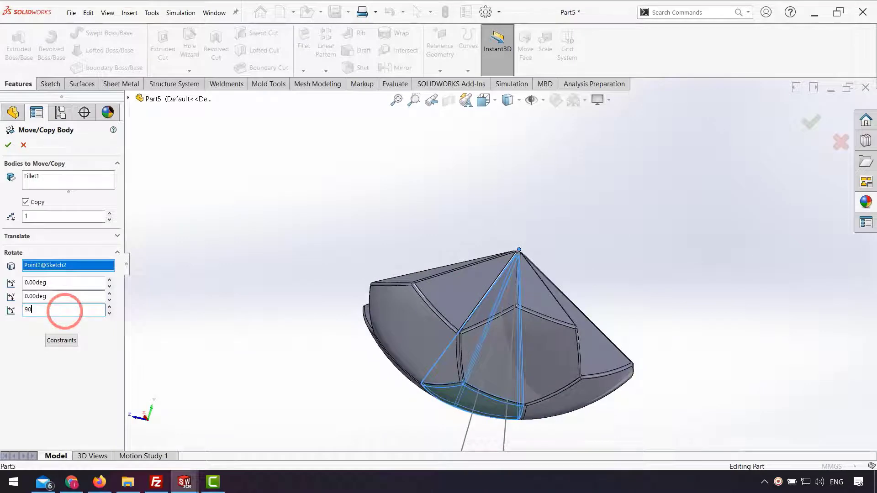
pyautogui.write('90')
pyautogui.press('Return')
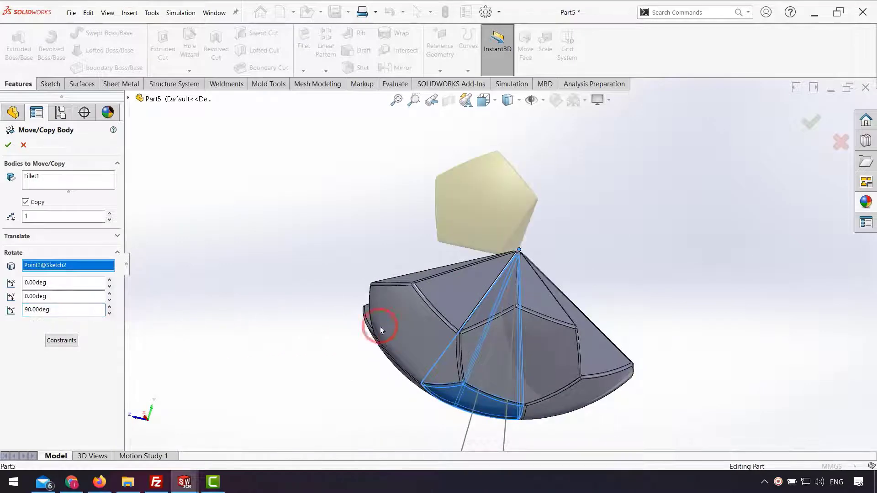
pyautogui.click(11, 149)
pyautogui.moveTo(254, 250); pyautogui.dragTo(269, 252, button='middle')
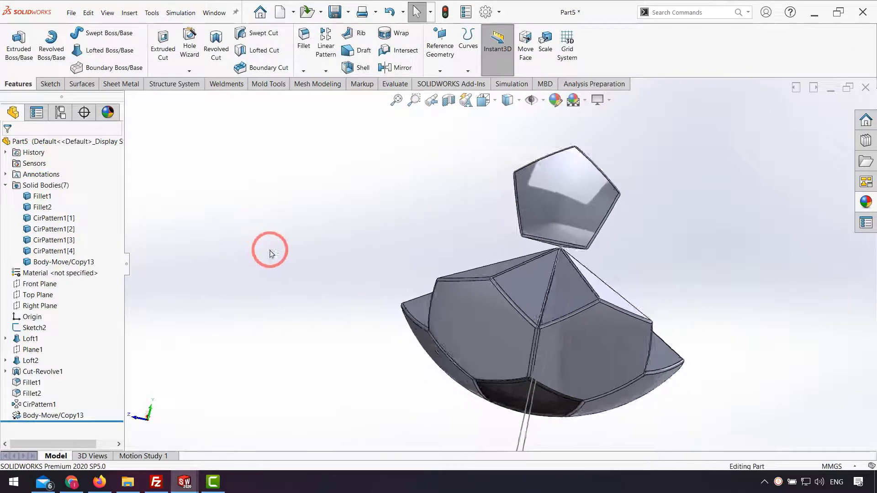
pyautogui.rightClick(75, 262)
pyautogui.click(123, 248)
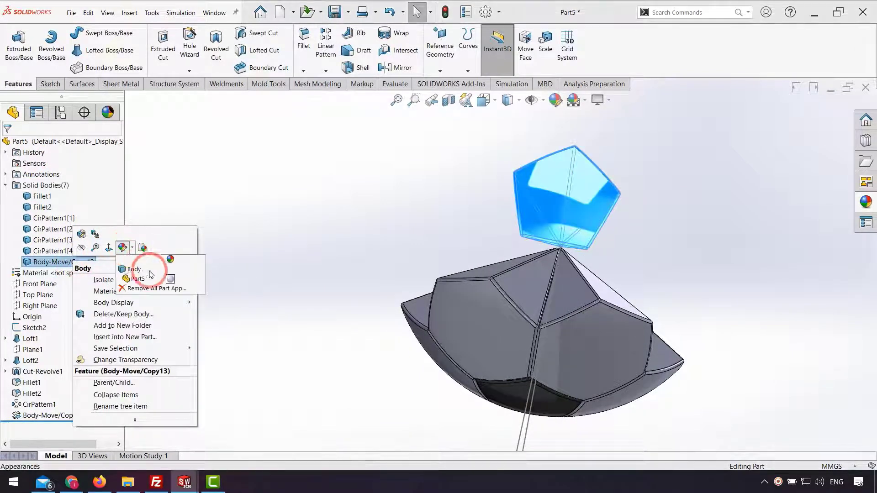
pyautogui.click(139, 270)
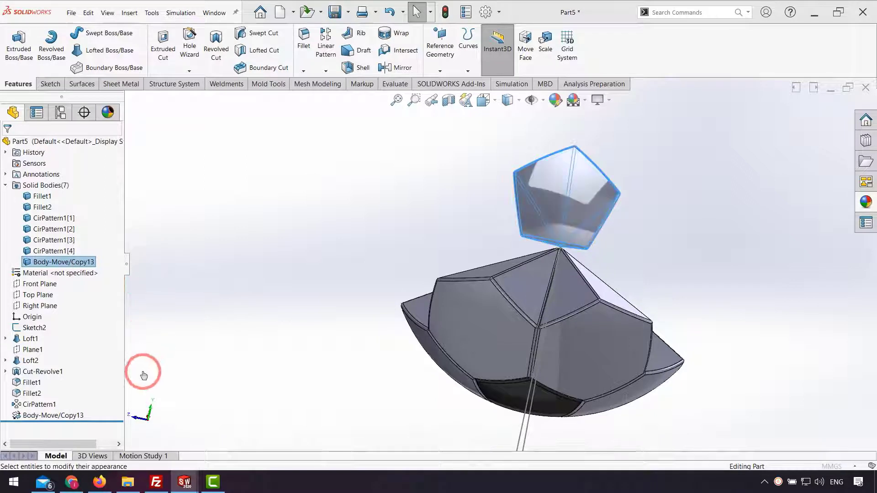
pyautogui.click(104, 433)
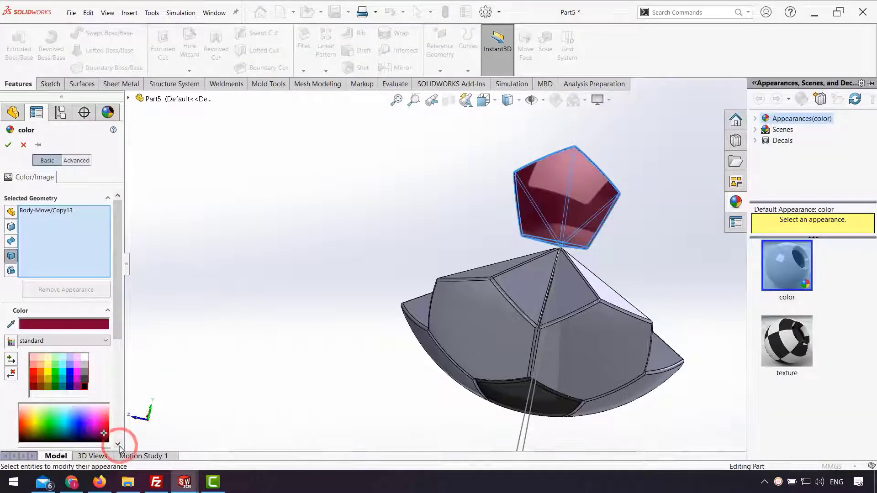
pyautogui.click(85, 388)
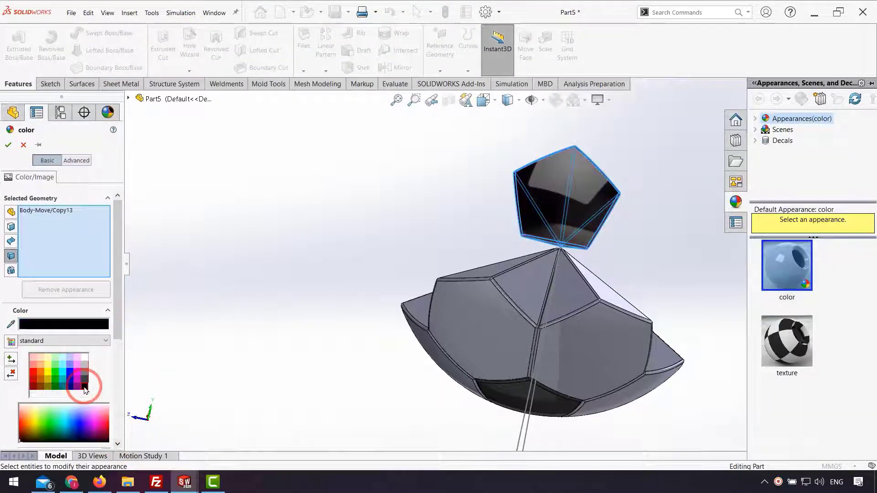
pyautogui.click(20, 146)
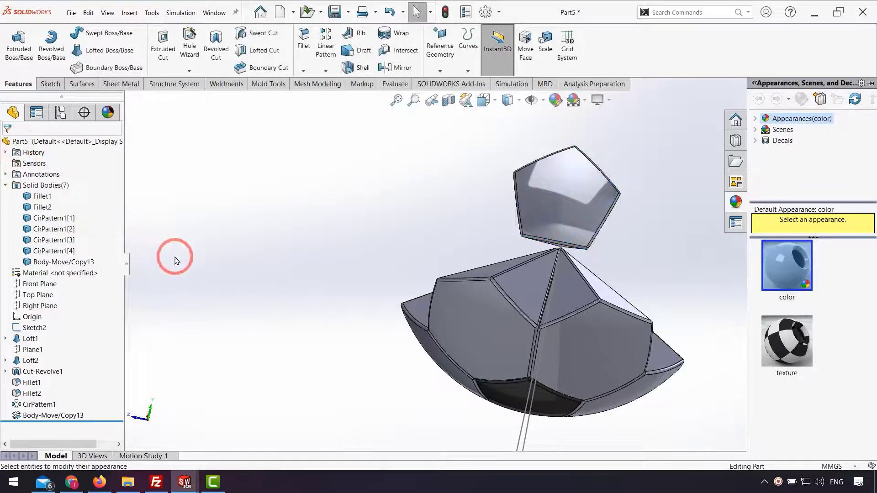
# Colour the copied pentagonal body black at body level
pyautogui.rightClick(45, 266)
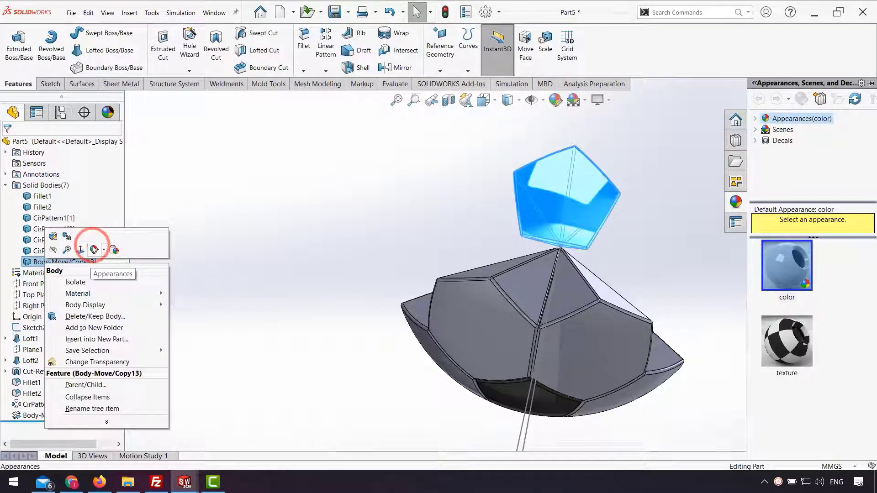
pyautogui.click(93, 250)
pyautogui.click(108, 273)
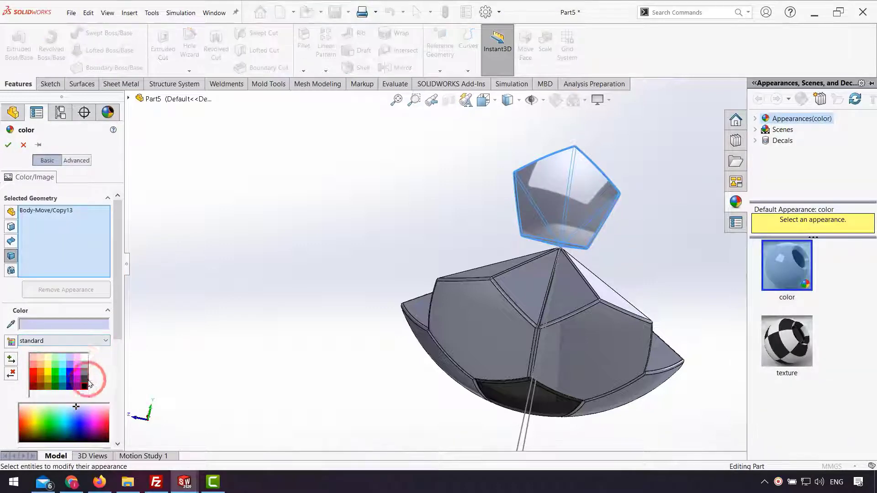
pyautogui.click(84, 388)
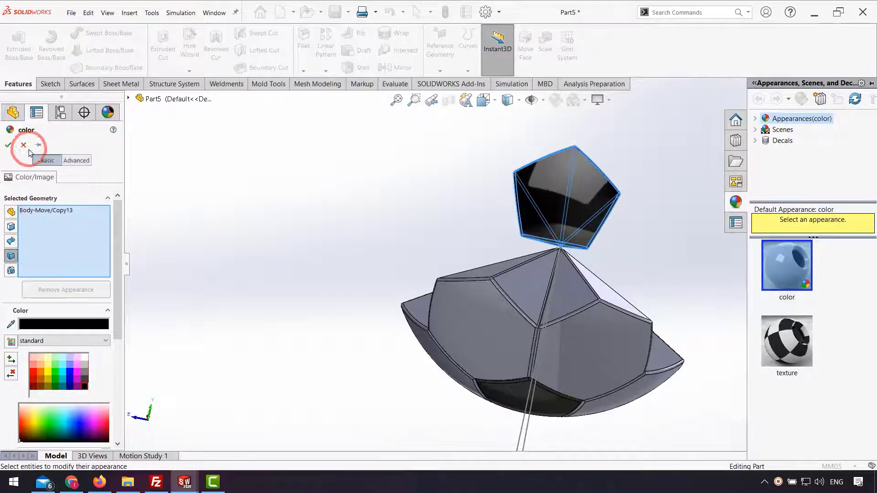
pyautogui.click(7, 146)
pyautogui.click(274, 234)
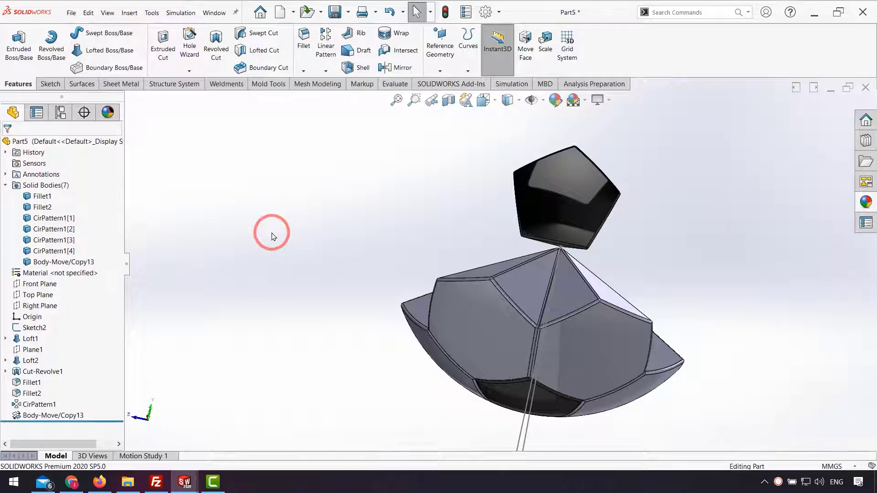
# Constrain the copied pentagonal body with Move/Copy Body, adding a coincident mate between its side face and a hexagonal body's side face
pyautogui.click(129, 13)
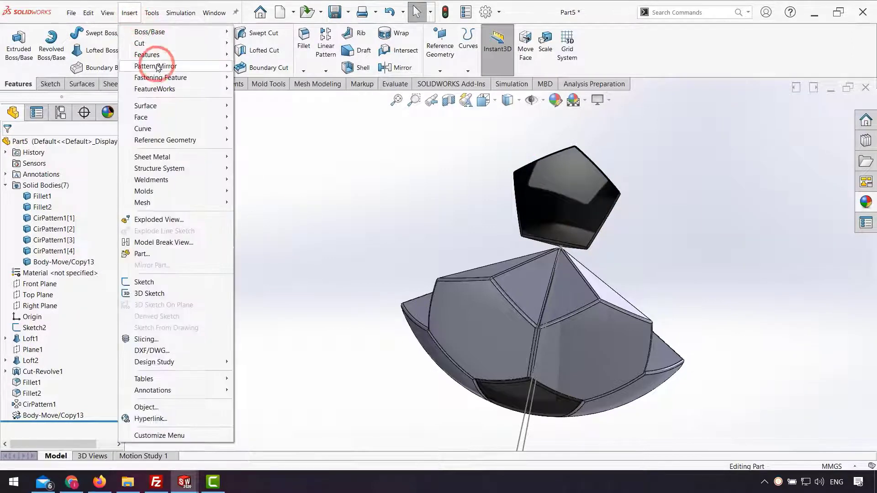
pyautogui.moveTo(186, 59)
pyautogui.click(282, 311)
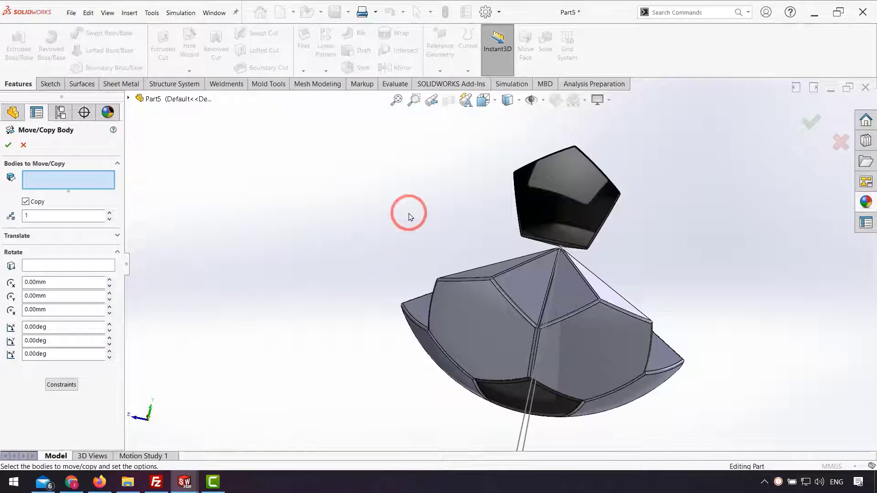
pyautogui.moveTo(562, 232); pyautogui.dragTo(565, 186, button='middle')
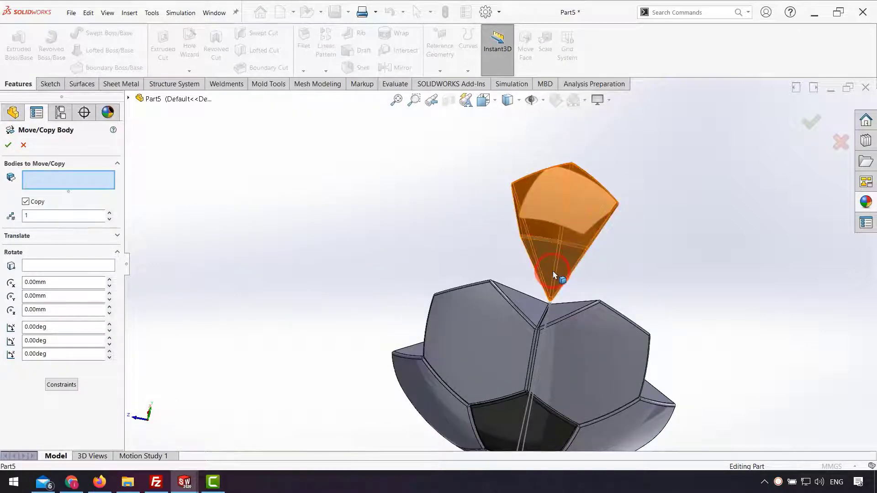
pyautogui.click(549, 269)
pyautogui.click(73, 383)
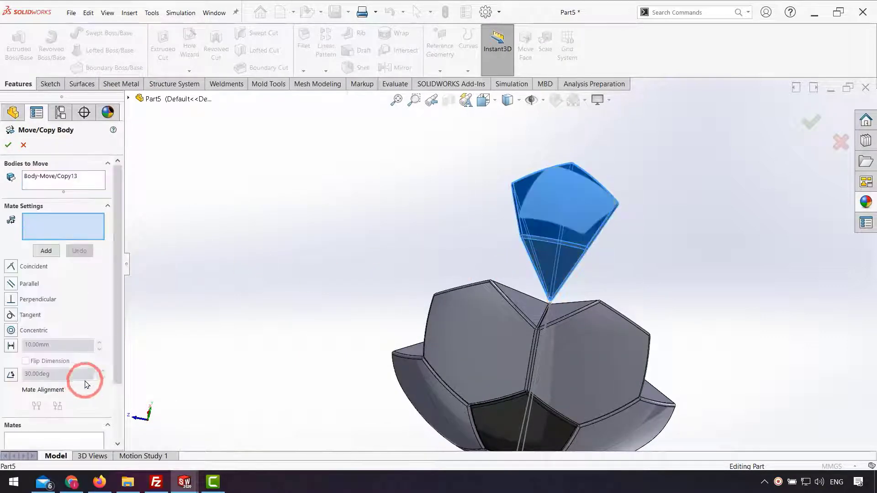
pyautogui.click(89, 238)
pyautogui.click(548, 259)
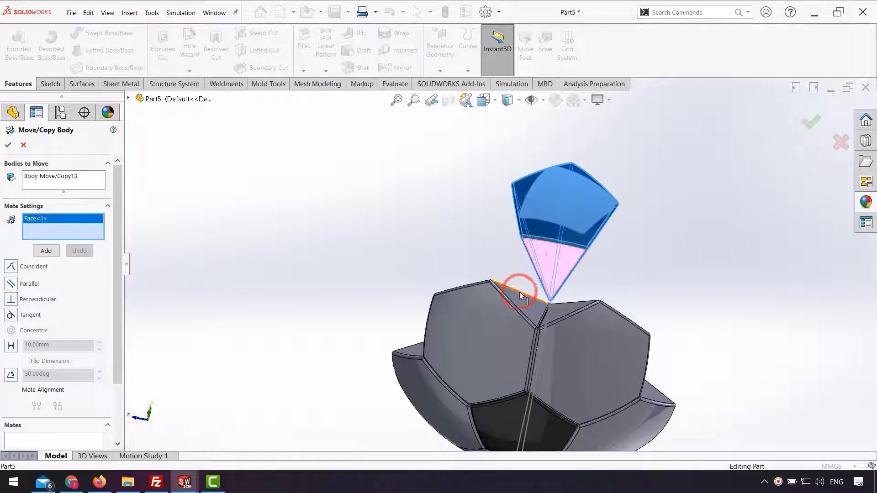
pyautogui.click(519, 305)
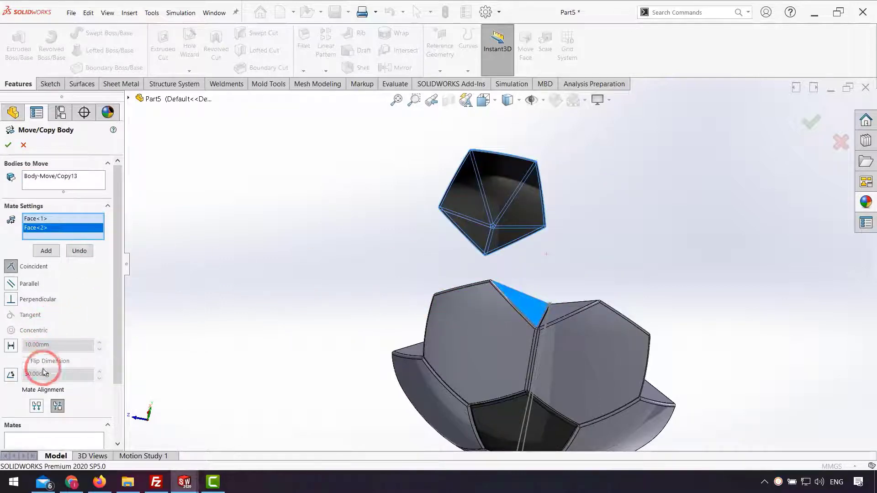
pyautogui.click(44, 251)
# Add a tangent mate between the curved outer faces of the copied pentagonal body and the adjacent hexagonal body
pyautogui.click(479, 207)
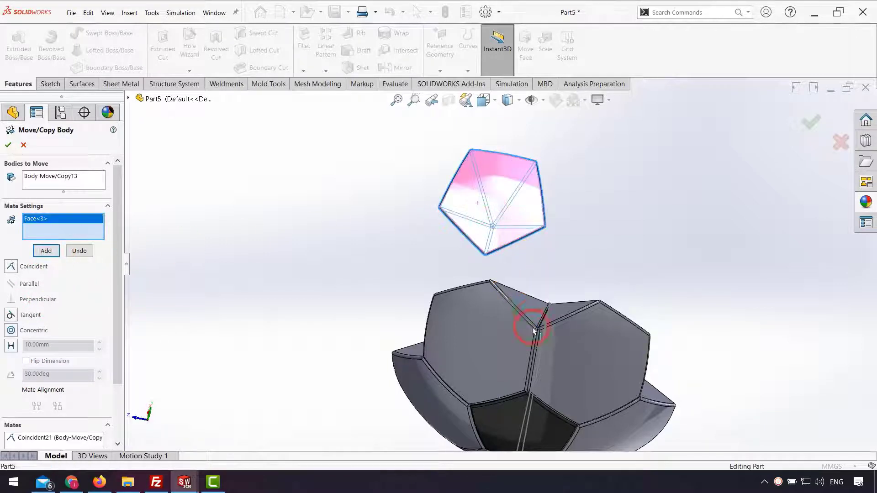
pyautogui.click(506, 349)
pyautogui.click(10, 315)
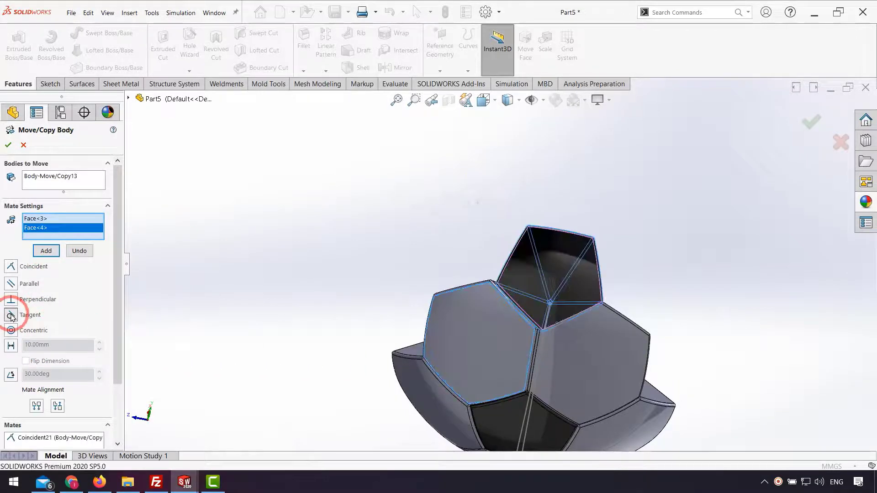
pyautogui.click(39, 255)
# Add a coincident mate between the copied pentagonal body's apex vertex and the Front Plane, and finish Move/Copy Body
pyautogui.moveTo(558, 215); pyautogui.dragTo(480, 321, button='middle')
pyautogui.scroll(-5, 483, 279)
pyautogui.scroll(-4, 491, 144)
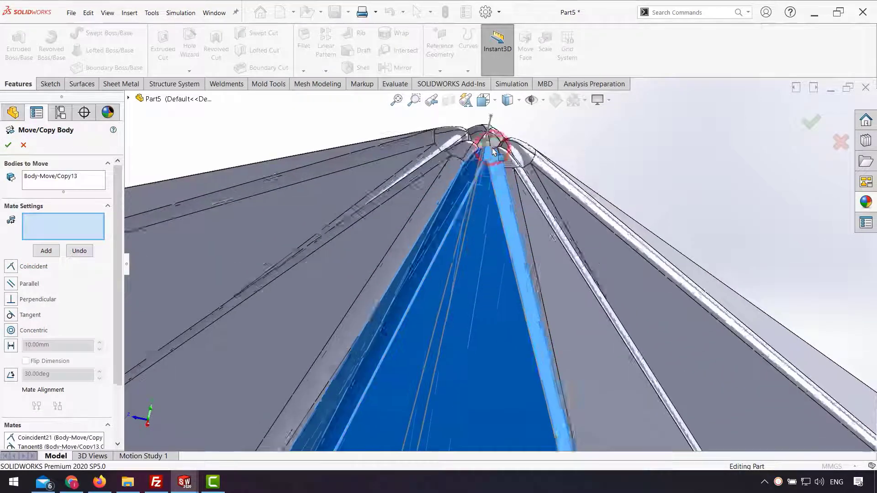
pyautogui.click(483, 206)
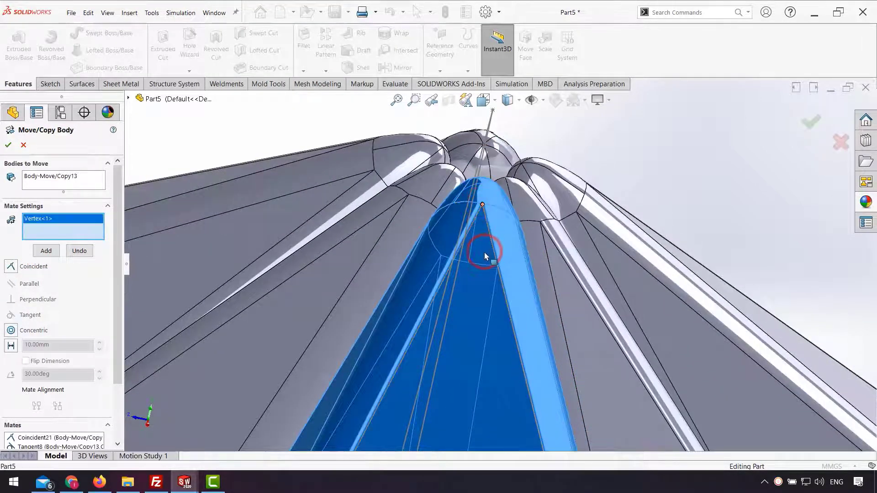
pyautogui.scroll(6, 480, 228)
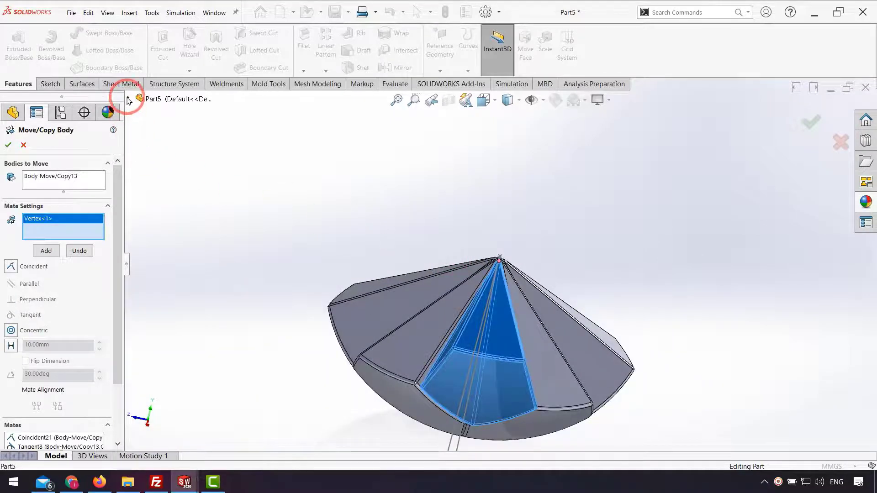
pyautogui.click(129, 100)
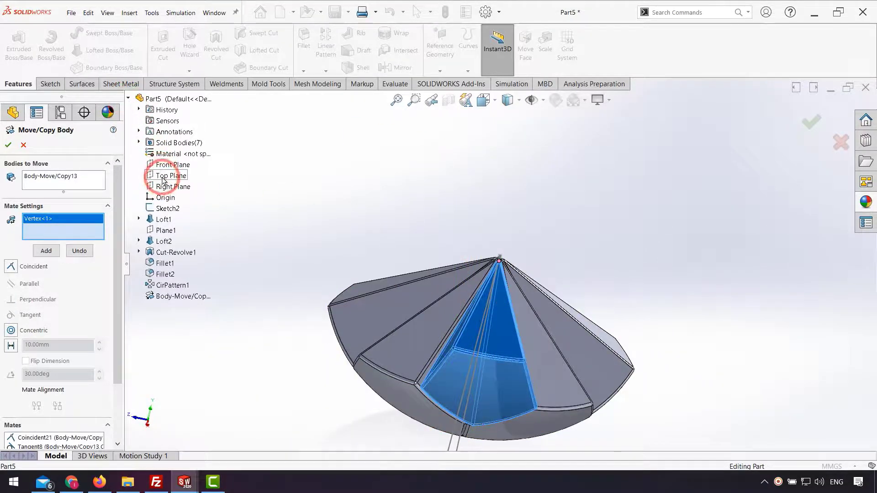
pyautogui.moveTo(426, 211); pyautogui.dragTo(417, 198, button='middle')
pyautogui.click(188, 173)
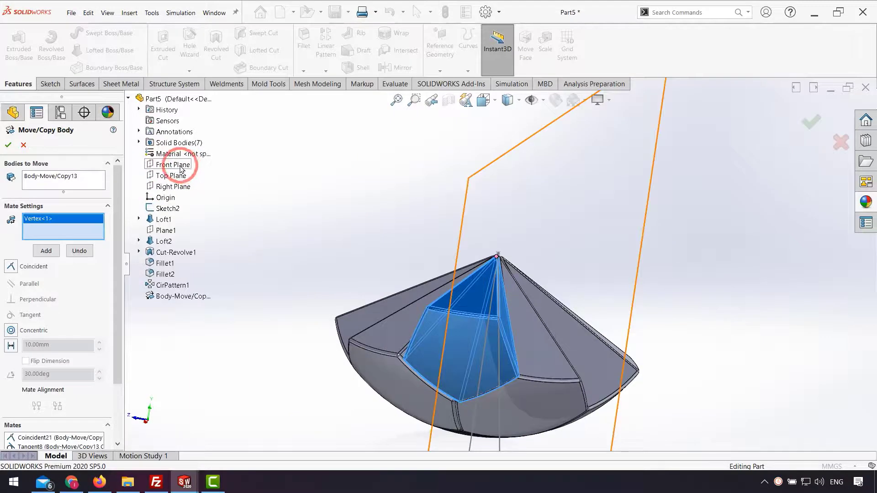
pyautogui.click(279, 174)
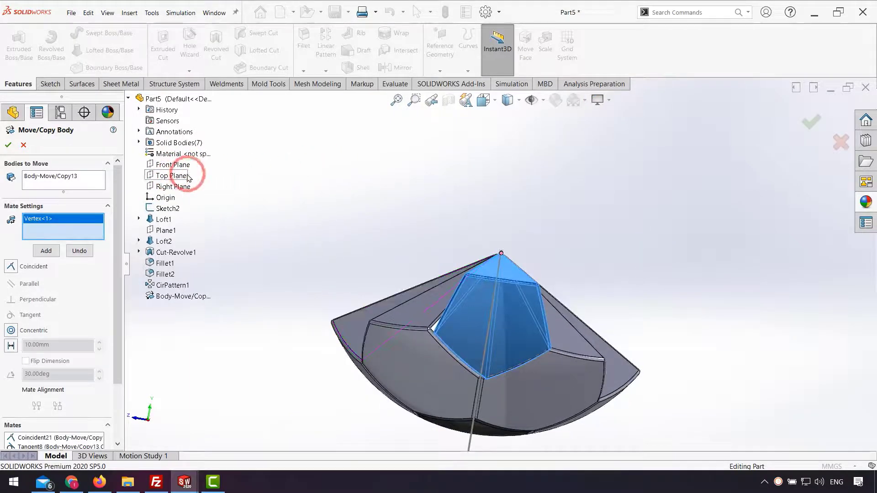
pyautogui.click(167, 197)
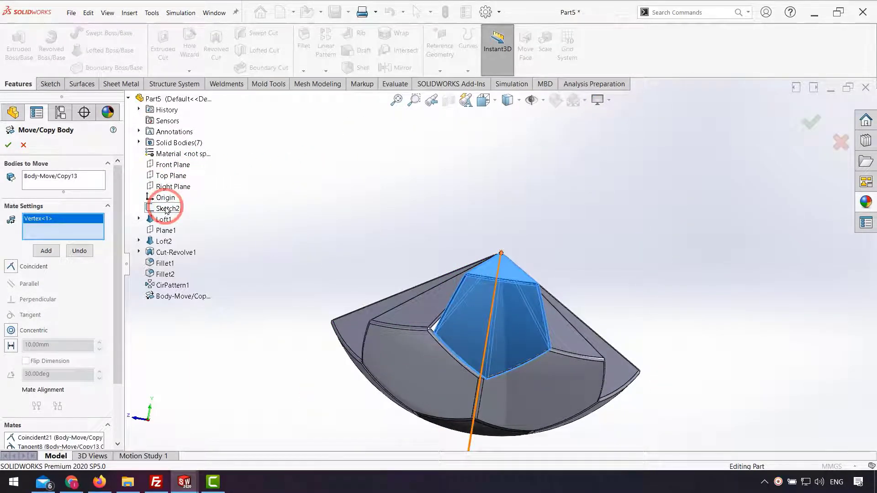
pyautogui.click(167, 176)
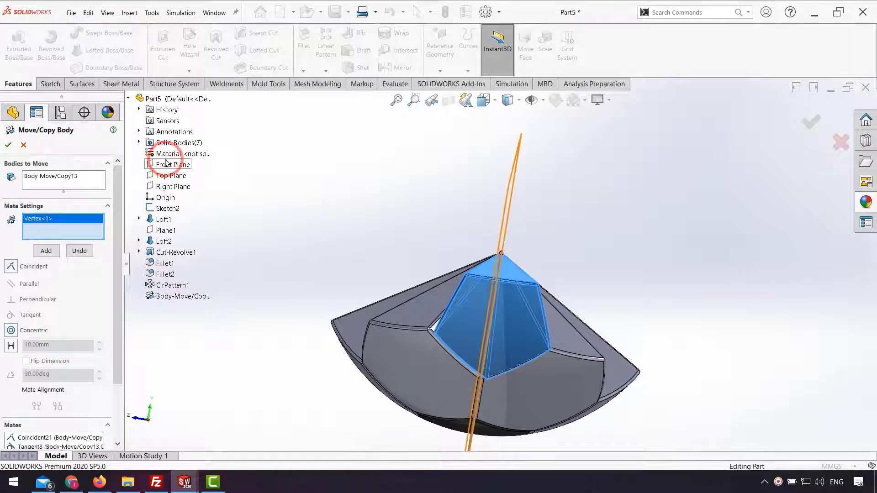
pyautogui.click(166, 163)
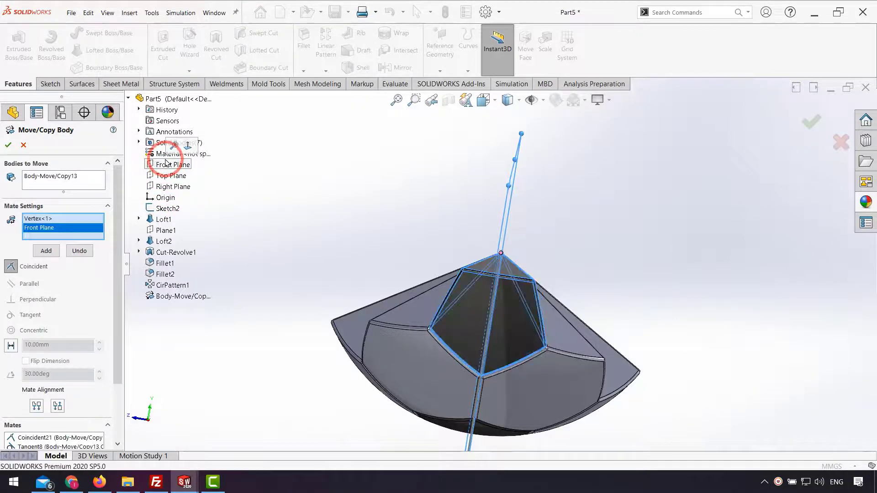
pyautogui.click(48, 251)
pyautogui.click(8, 144)
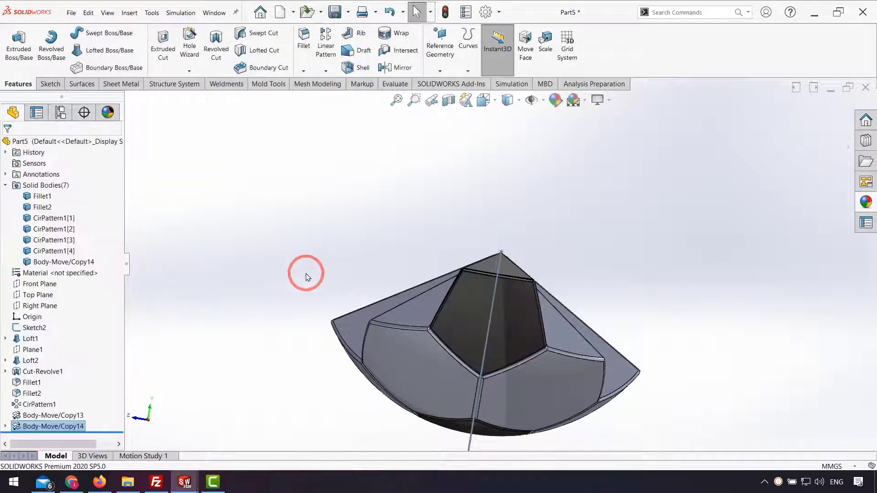
# Circular-pattern the mated black pentagonal body around the Sketch2 centre line with 5 equally spaced instances over 360 degrees
pyautogui.moveTo(540, 294); pyautogui.dragTo(596, 218, button='middle')
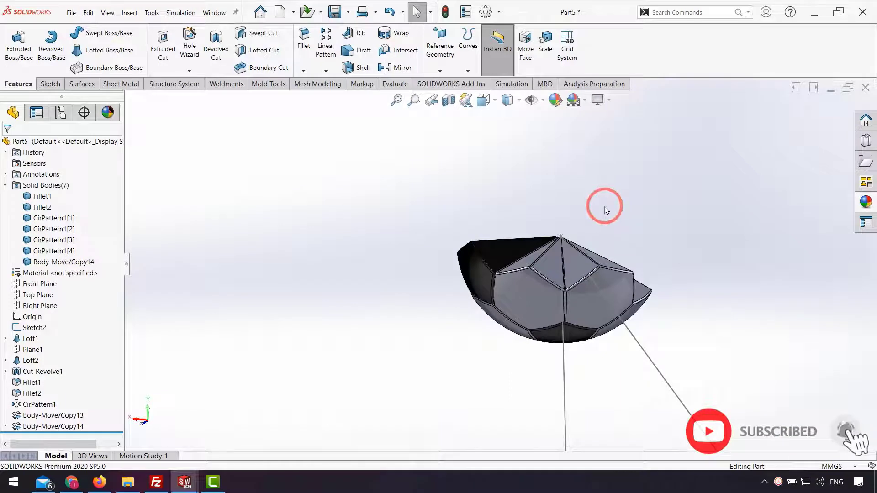
pyautogui.click(325, 73)
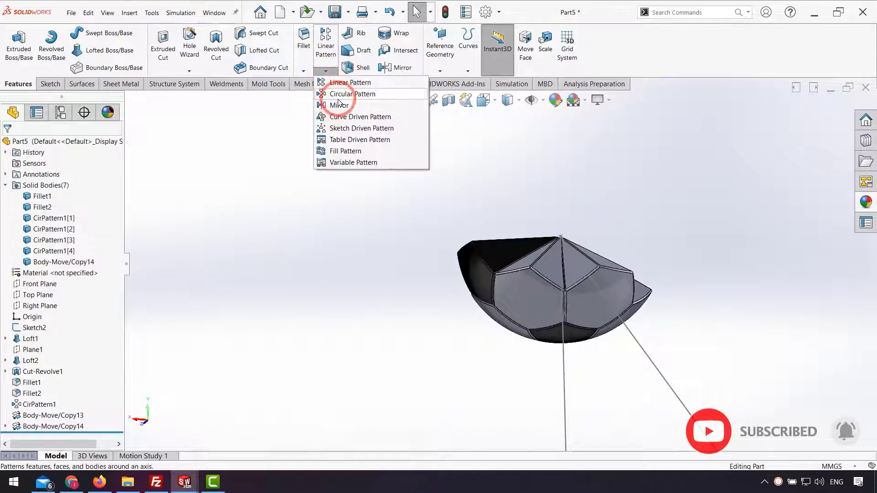
pyautogui.click(339, 98)
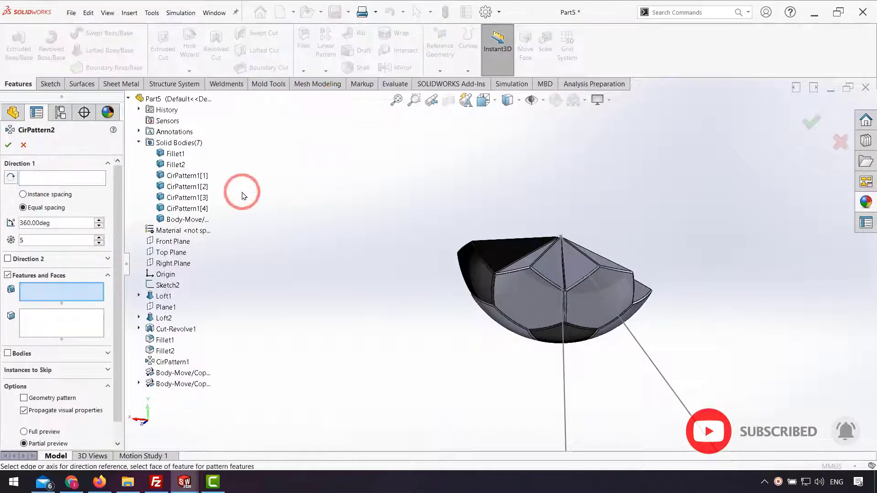
pyautogui.click(8, 353)
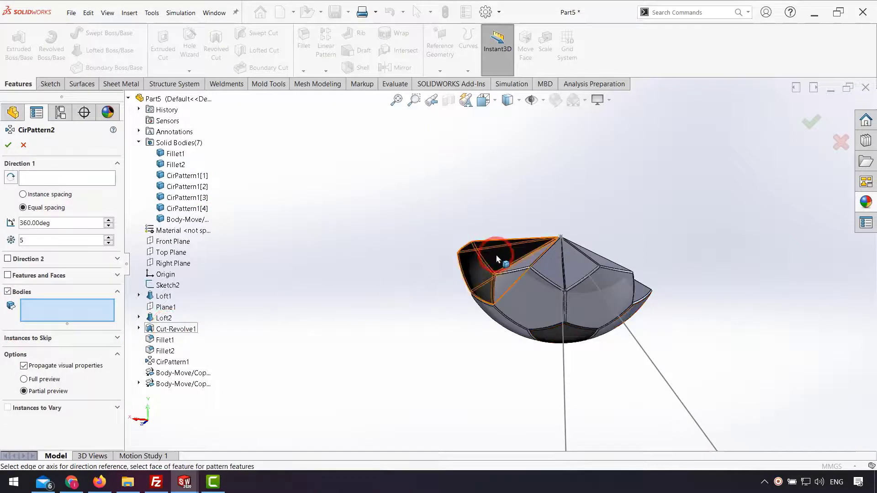
pyautogui.click(71, 177)
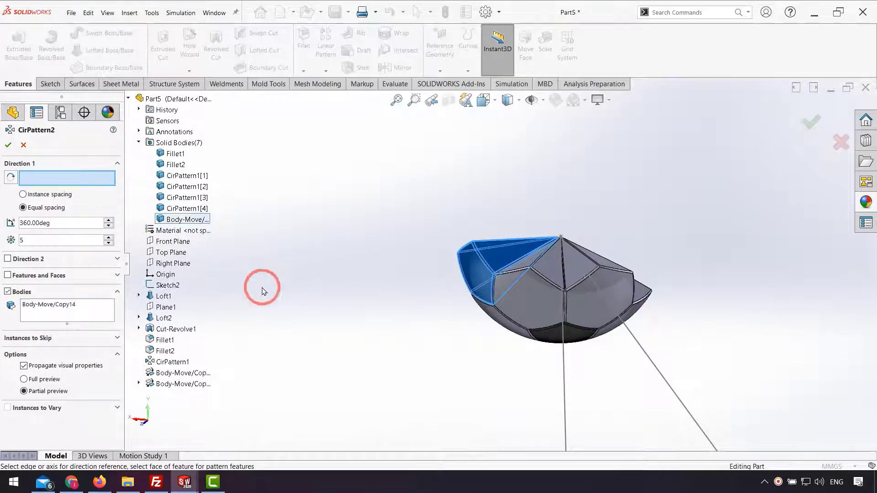
pyautogui.click(566, 379)
pyautogui.moveTo(565, 373)
pyautogui.mouseDown(button='middle')
pyautogui.moveTo(561, 354)
pyautogui.moveTo(648, 363)
pyautogui.moveTo(473, 336)
pyautogui.mouseUp(button='middle')
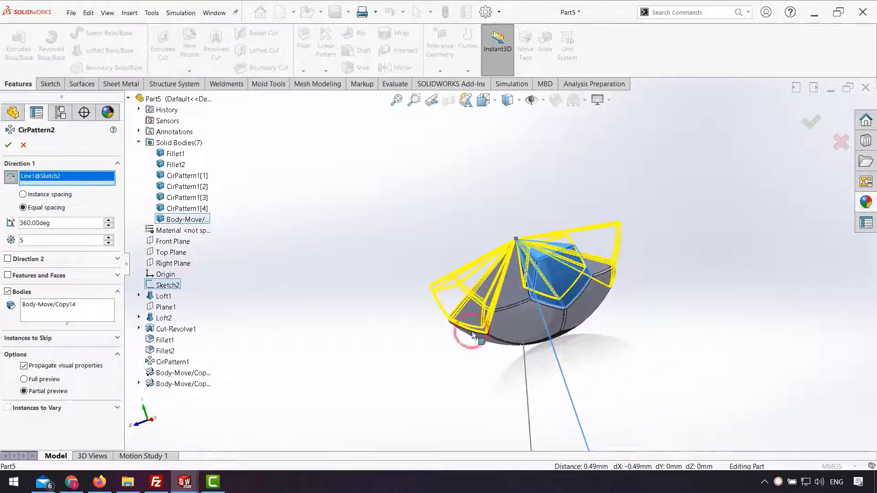
pyautogui.click(8, 146)
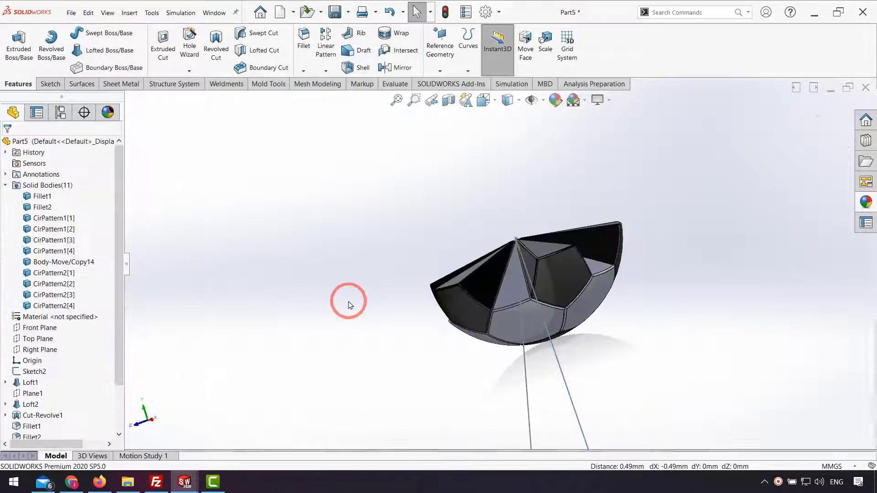
# Examine the patterned half ball from several directions and compare it with the Right and Front planes
pyautogui.moveTo(402, 259); pyautogui.dragTo(437, 306, button='middle')
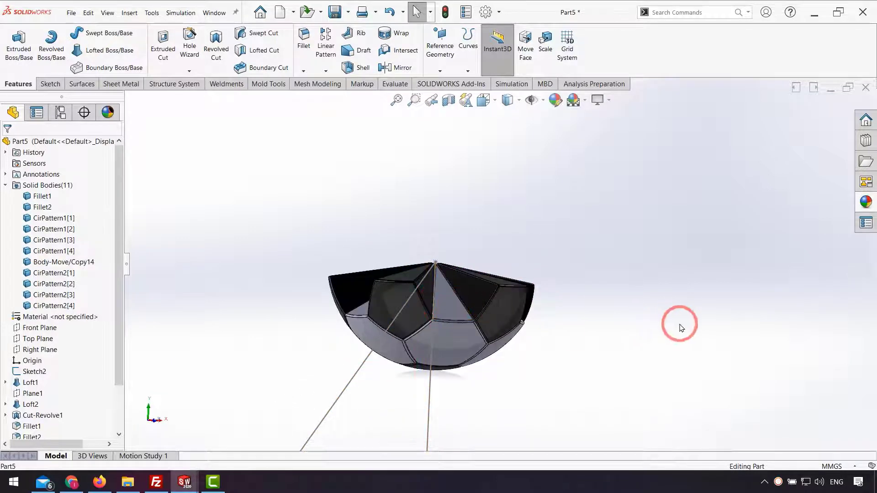
pyautogui.moveTo(395, 272); pyautogui.dragTo(255, 263, button='middle')
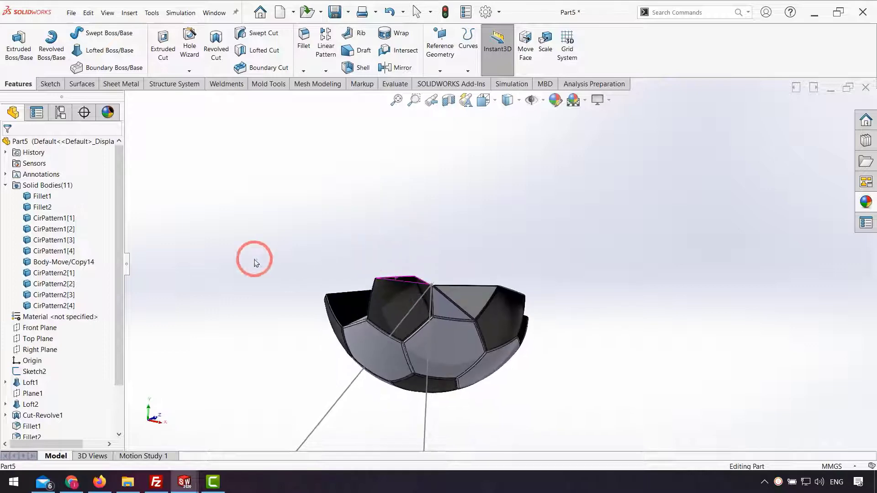
pyautogui.click(45, 351)
pyautogui.moveTo(402, 314); pyautogui.dragTo(473, 368, button='middle')
pyautogui.click(46, 331)
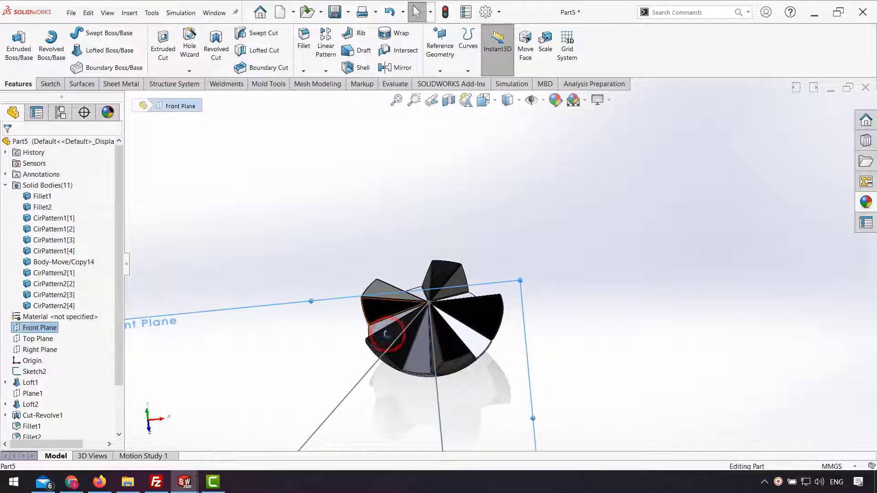
pyautogui.moveTo(393, 393); pyautogui.dragTo(313, 336, button='middle')
pyautogui.click(313, 336)
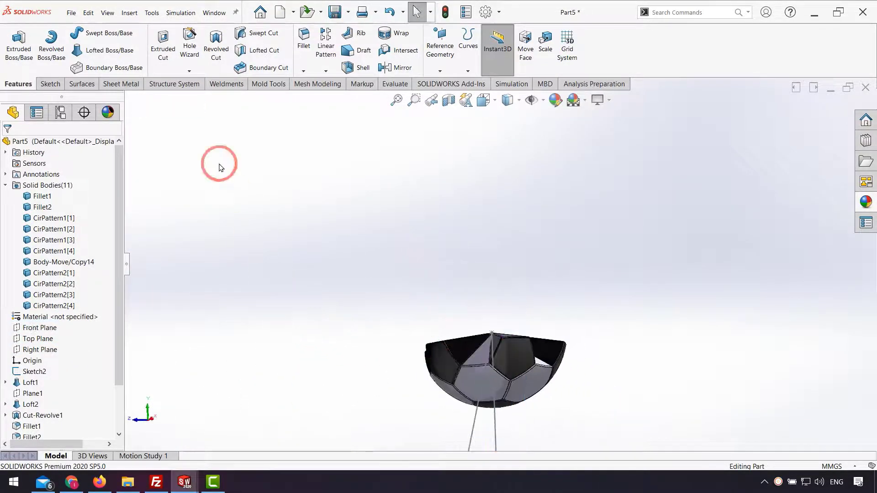
# Copy one hexagonal body once with Move/Copy Body, rotated 90 degrees about Z around the apex point of Sketch2
pyautogui.click(129, 12)
pyautogui.moveTo(146, 57)
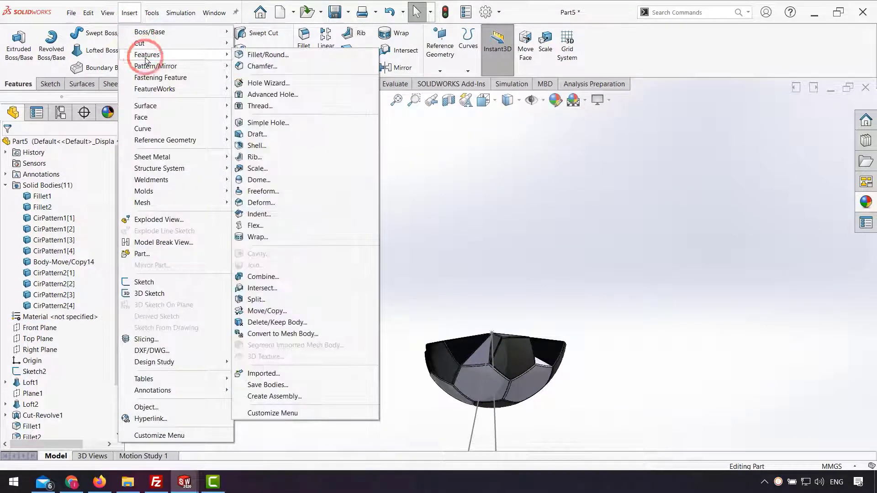
pyautogui.click(319, 313)
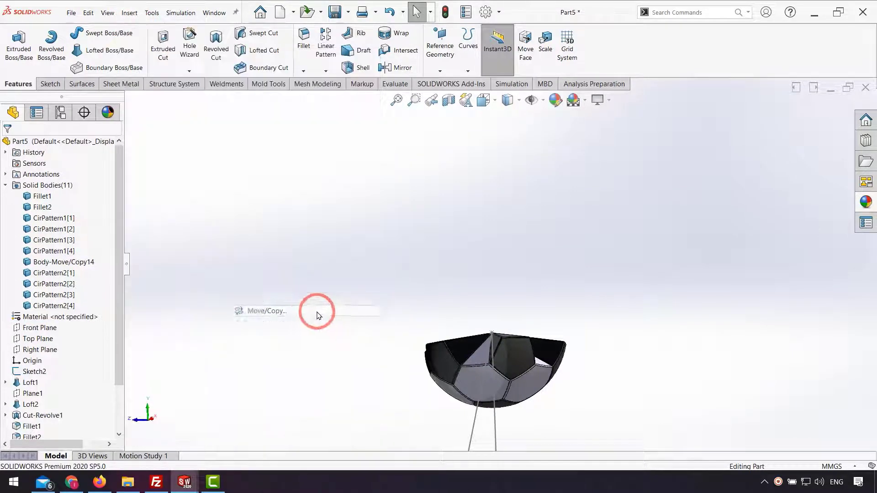
pyautogui.click(475, 387)
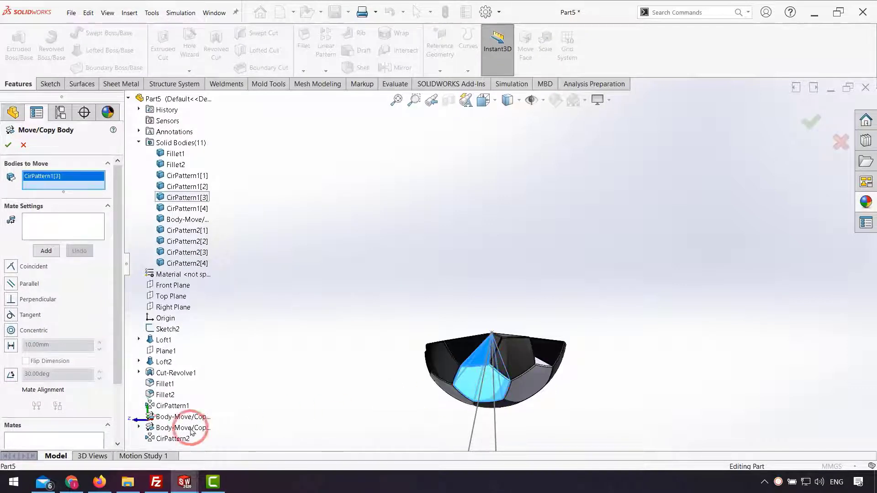
pyautogui.scroll(-3, 75, 445)
pyautogui.click(54, 438)
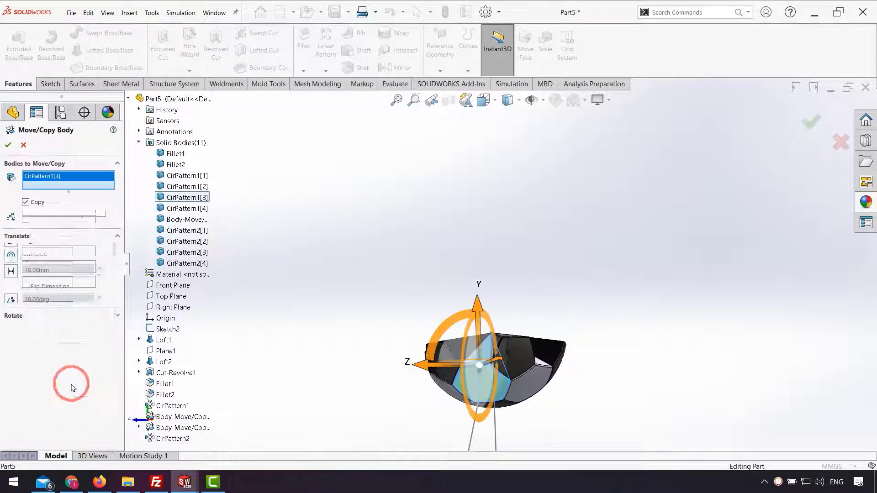
pyautogui.click(77, 255)
pyautogui.moveTo(503, 250); pyautogui.dragTo(496, 374, button='middle')
pyautogui.scroll(-5, 458, 429)
pyautogui.scroll(-10, 458, 433)
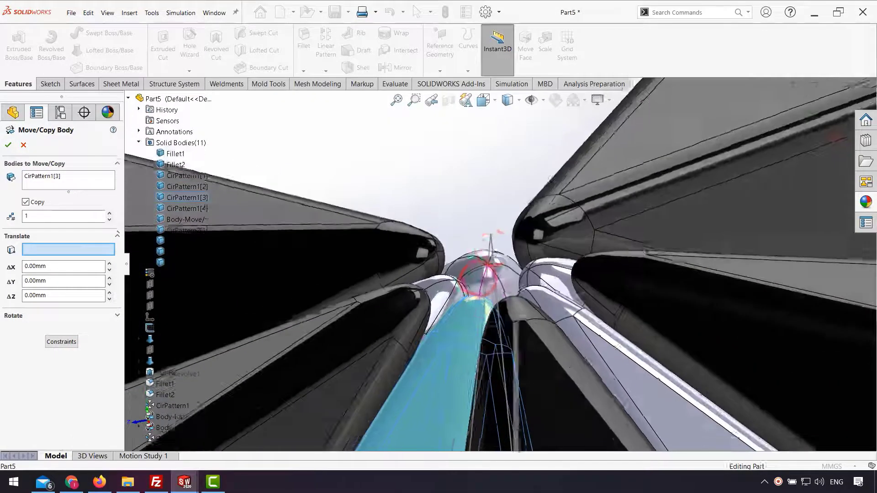
pyautogui.moveTo(478, 278); pyautogui.dragTo(480, 274, button='middle')
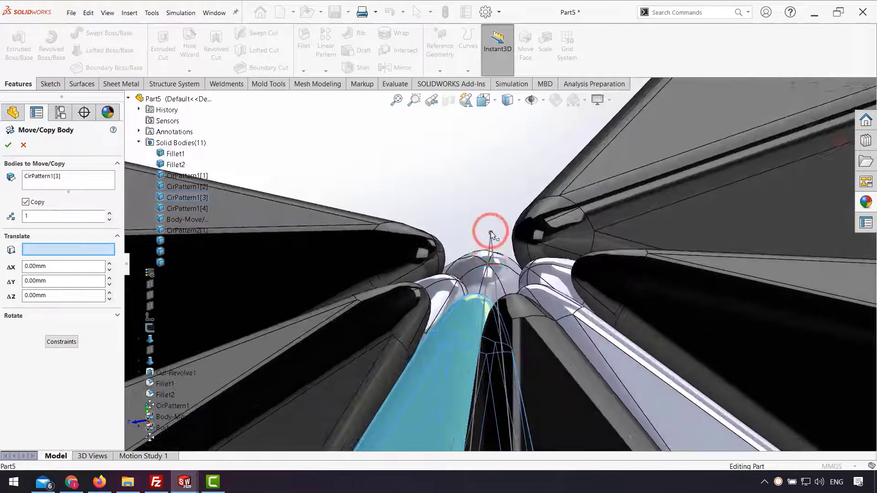
pyautogui.click(492, 234)
pyautogui.scroll(-5, 499, 264)
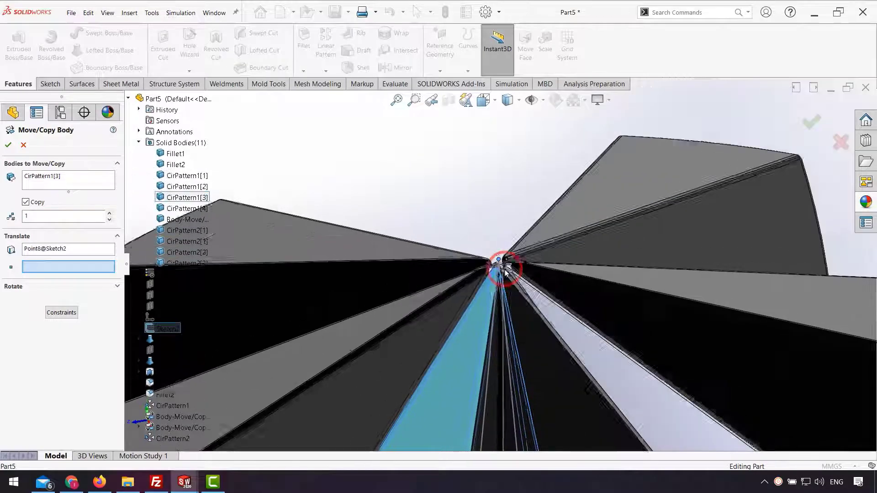
pyautogui.click(117, 288)
pyautogui.scroll(10, 513, 349)
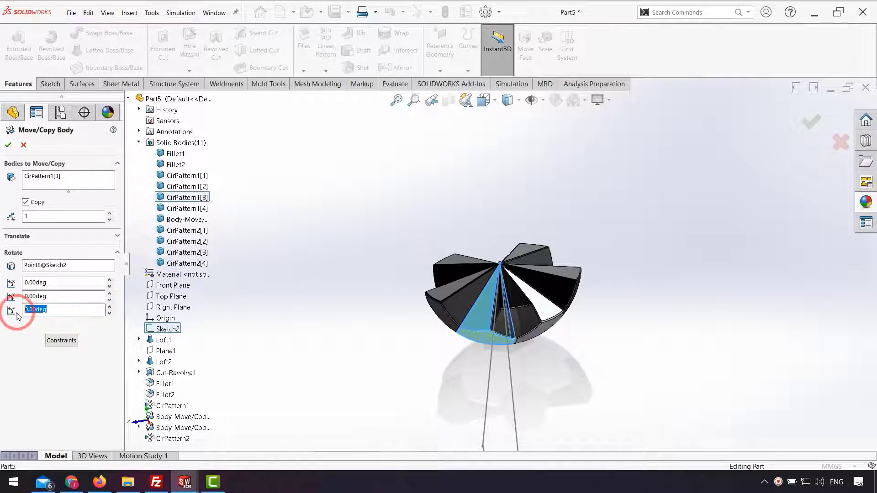
pyautogui.moveTo(372, 330); pyautogui.dragTo(379, 304, button='middle')
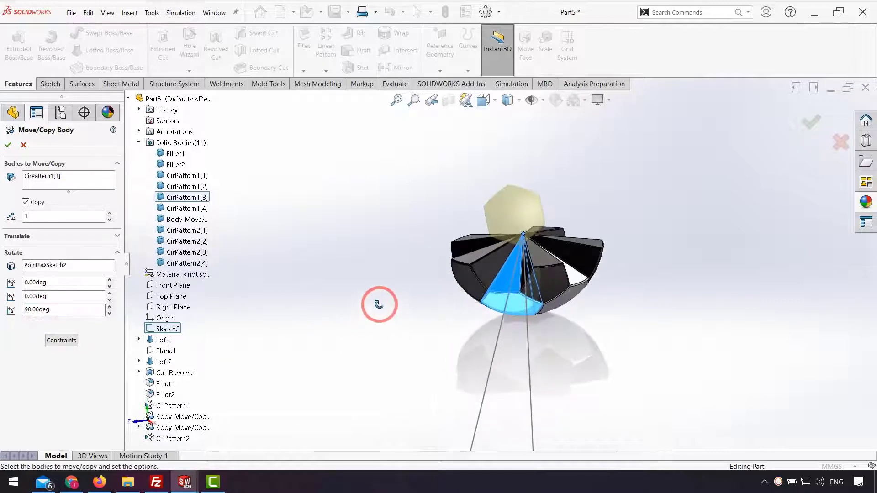
pyautogui.click(9, 146)
# Start a constraint-based Move/Copy Body on the copied hexagonal body and add a coincident mate between its side face and the lower hexagonal body's upper side face
pyautogui.moveTo(472, 274); pyautogui.dragTo(484, 248, button='middle')
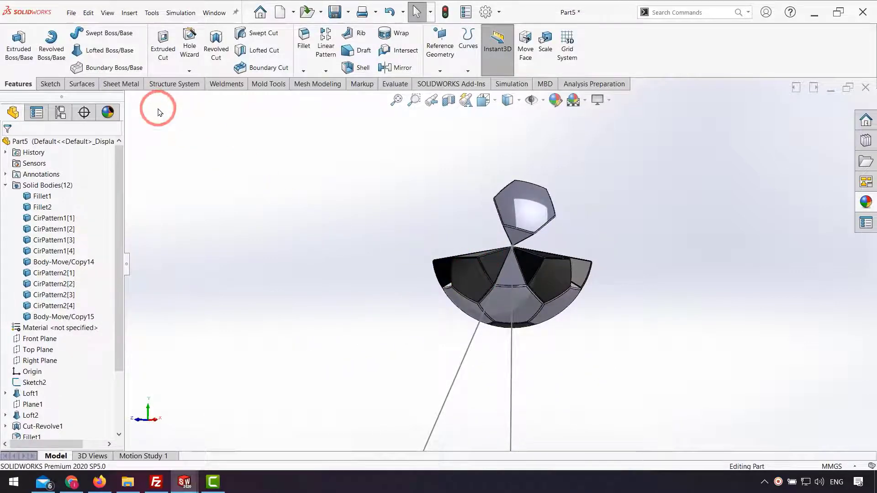
pyautogui.click(130, 12)
pyautogui.moveTo(147, 54)
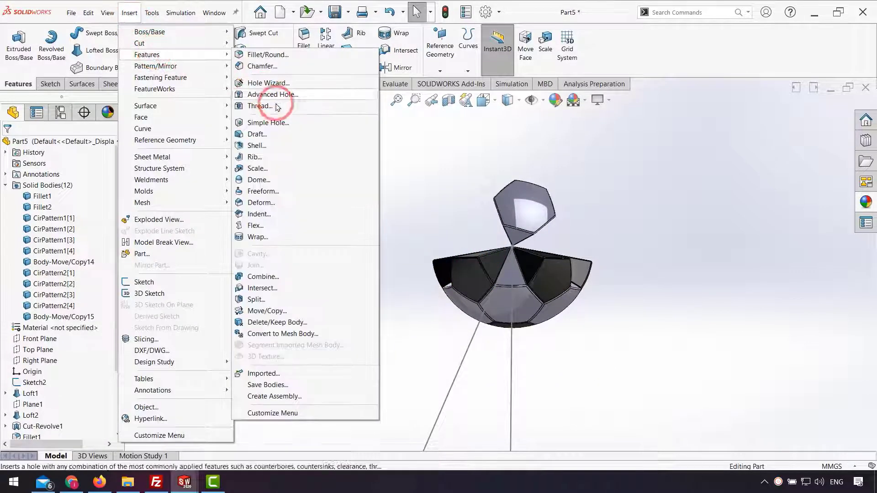
pyautogui.click(272, 312)
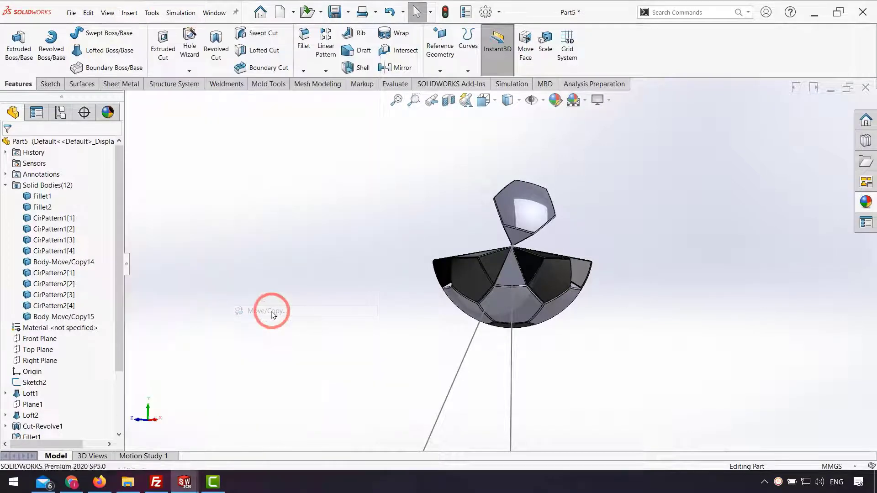
pyautogui.moveTo(525, 256); pyautogui.dragTo(526, 227, button='middle')
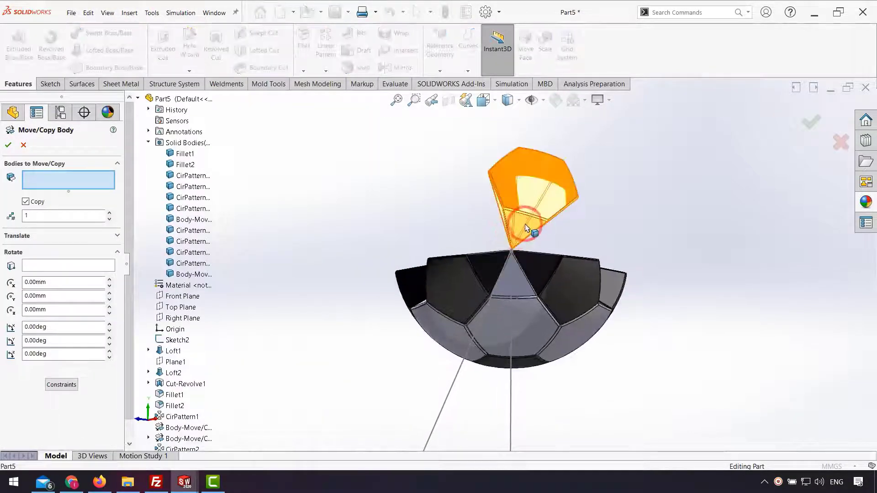
pyautogui.click(527, 226)
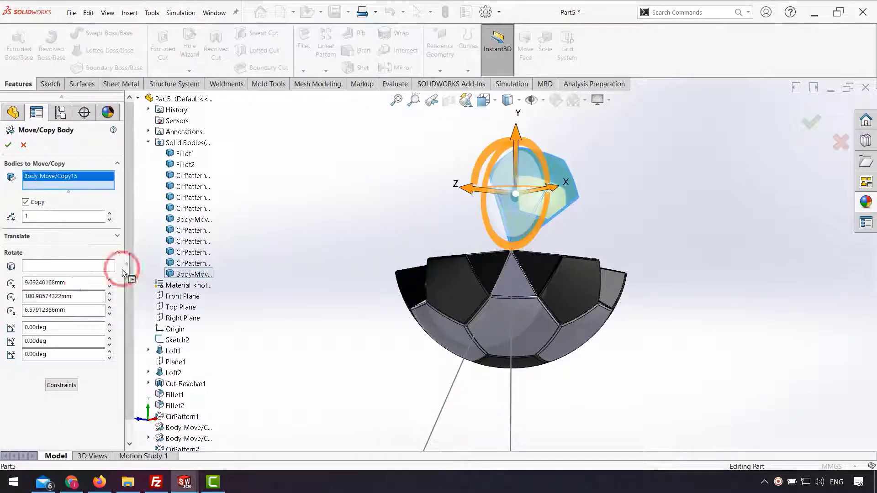
pyautogui.click(60, 386)
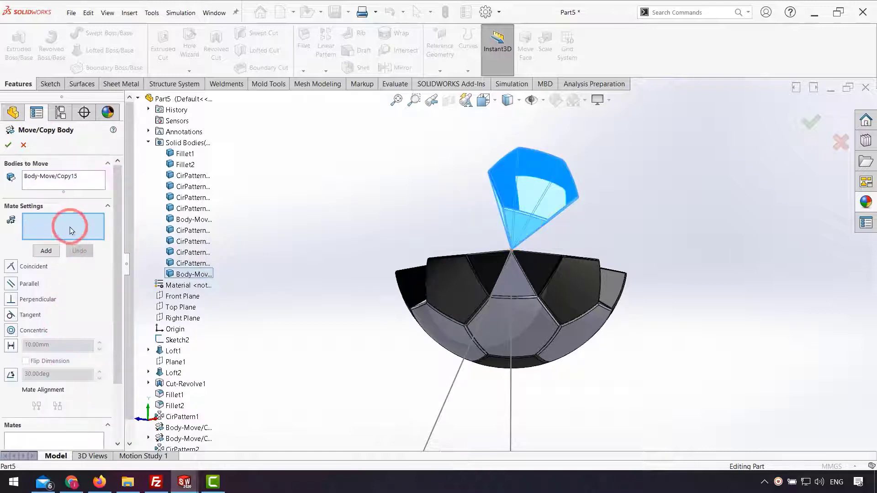
pyautogui.click(517, 221)
pyautogui.click(525, 292)
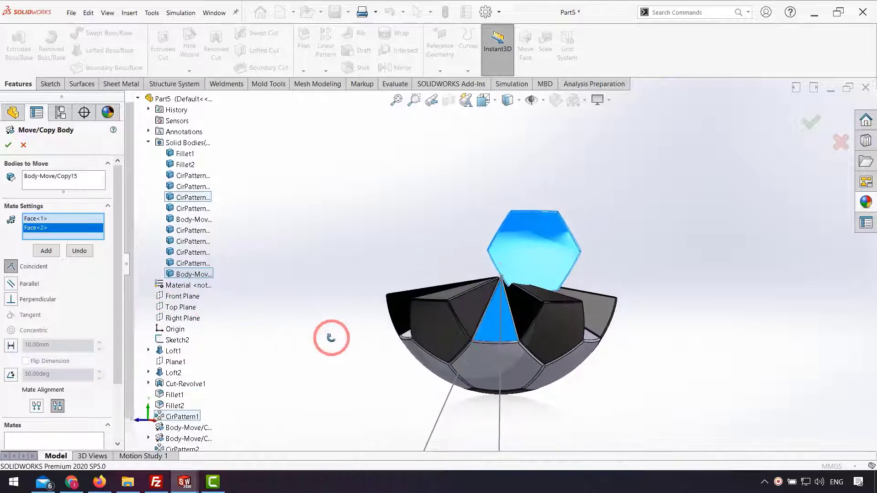
pyautogui.click(45, 251)
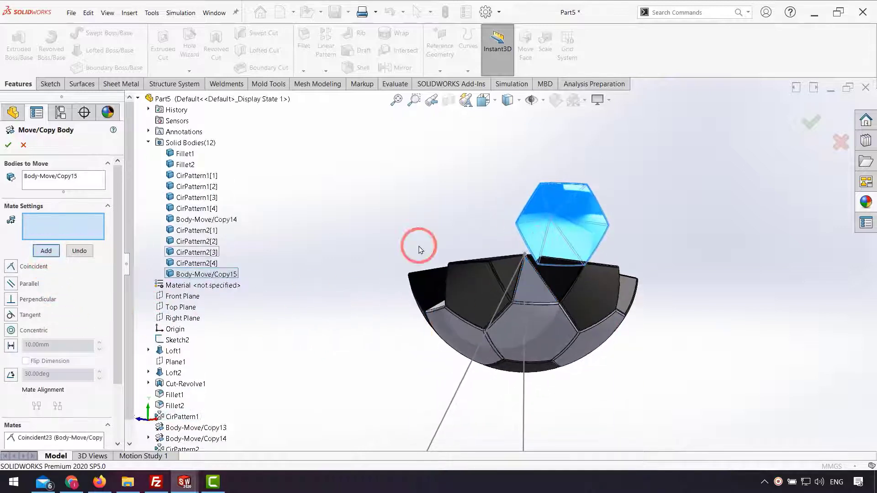
# Add a tangent mate between the outer spherical faces of the copied hexagon and the lower hexagon, and finish Move/Copy Body
pyautogui.click(577, 233)
pyautogui.click(547, 333)
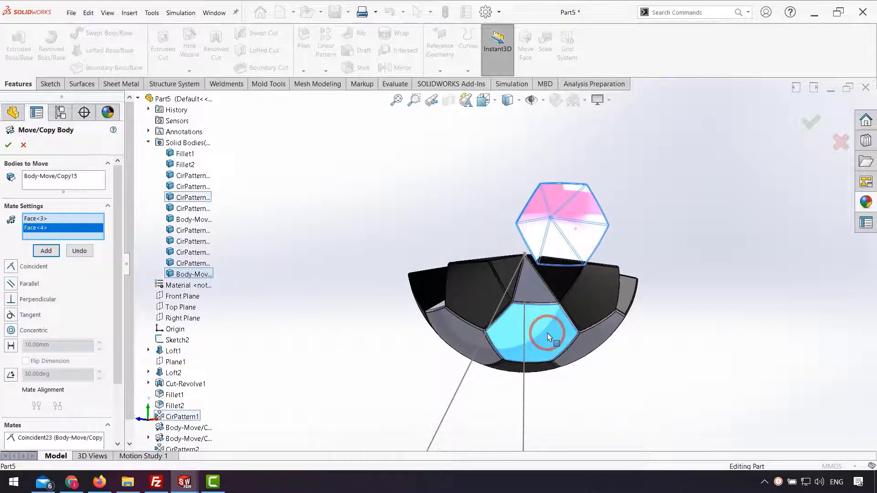
pyautogui.click(9, 315)
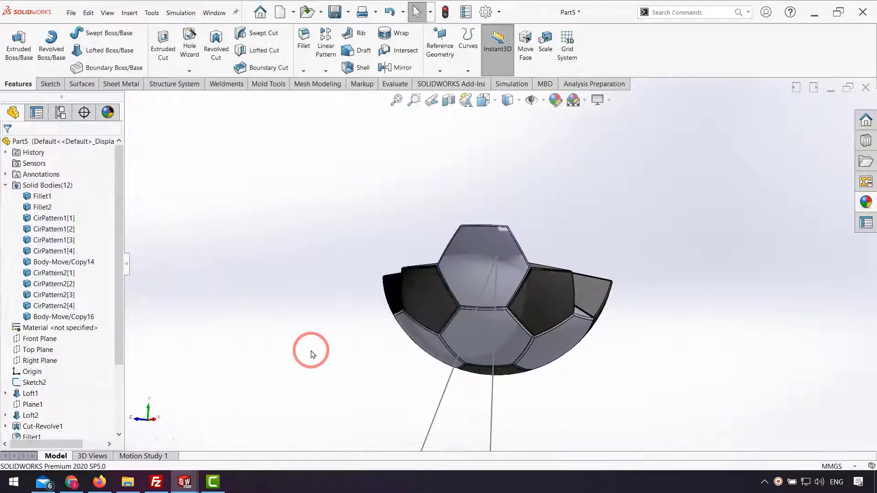
# Circular-pattern the mated hexagonal body around the Sketch2 centre line with 5 equally spaced instances over 360 degrees
pyautogui.moveTo(459, 282); pyautogui.dragTo(364, 242, button='middle')
pyautogui.click(325, 71)
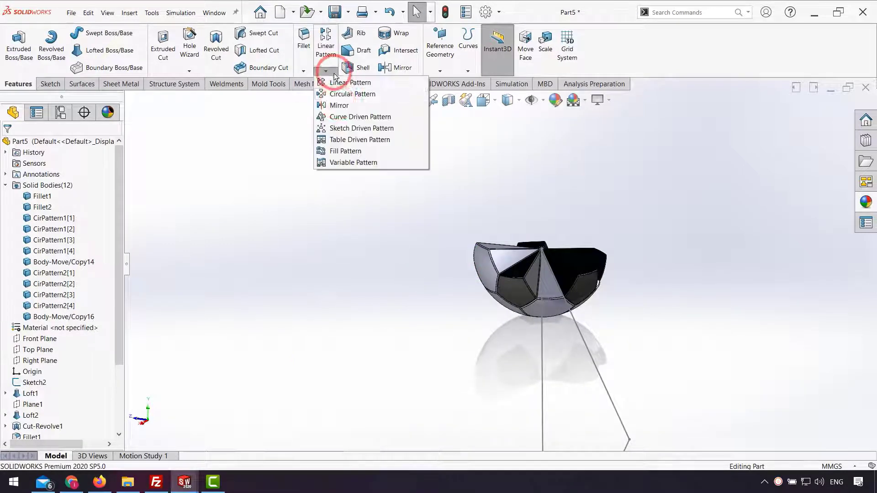
pyautogui.click(342, 98)
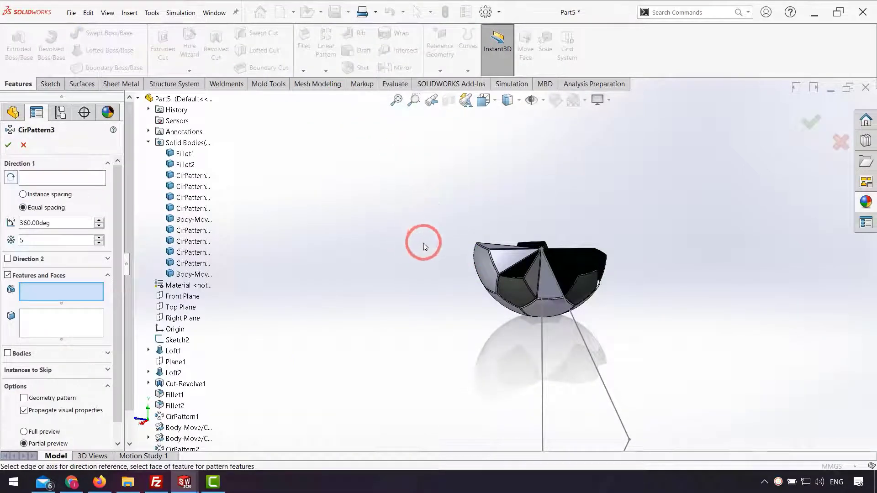
pyautogui.click(14, 355)
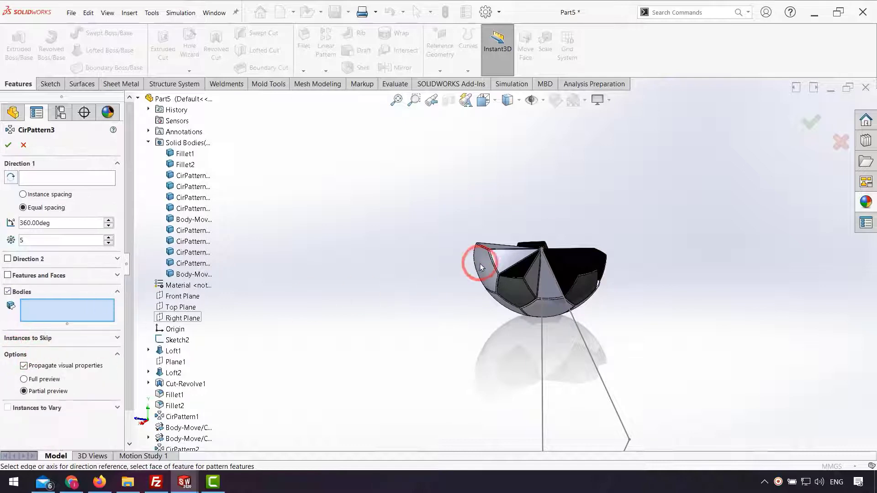
pyautogui.click(64, 177)
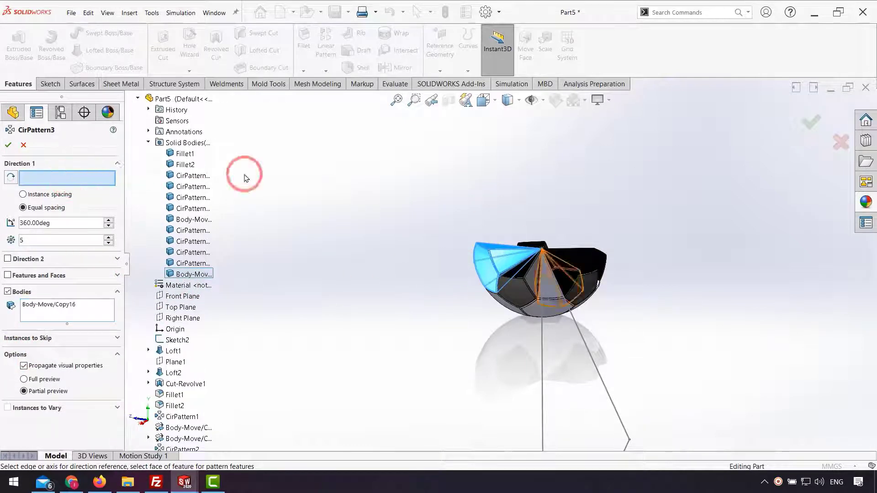
pyautogui.click(543, 346)
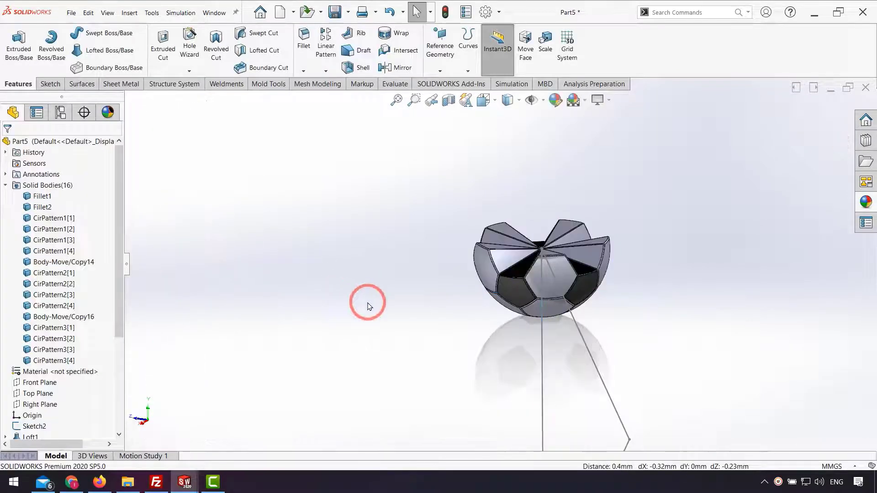
# Create a reference axis through the apex point of Sketch2, perpendicular to the Front Plane
pyautogui.moveTo(366, 303); pyautogui.dragTo(558, 197, button='middle')
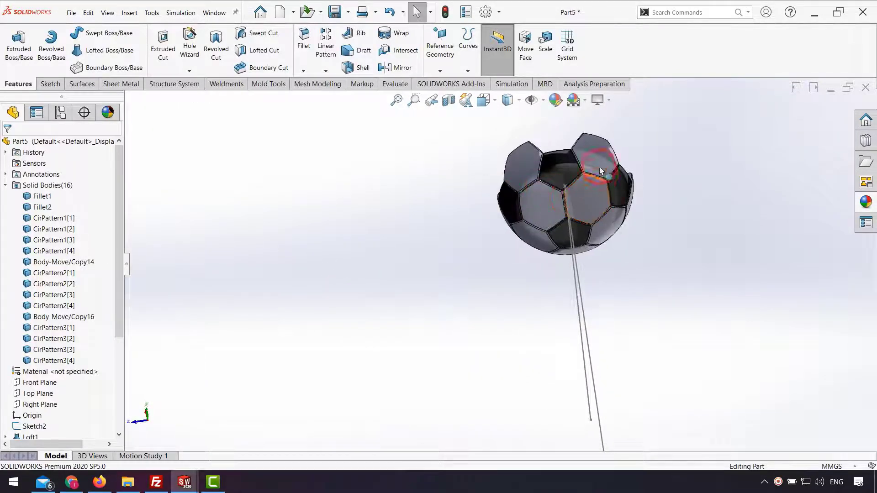
pyautogui.moveTo(600, 171); pyautogui.dragTo(674, 414, button='middle')
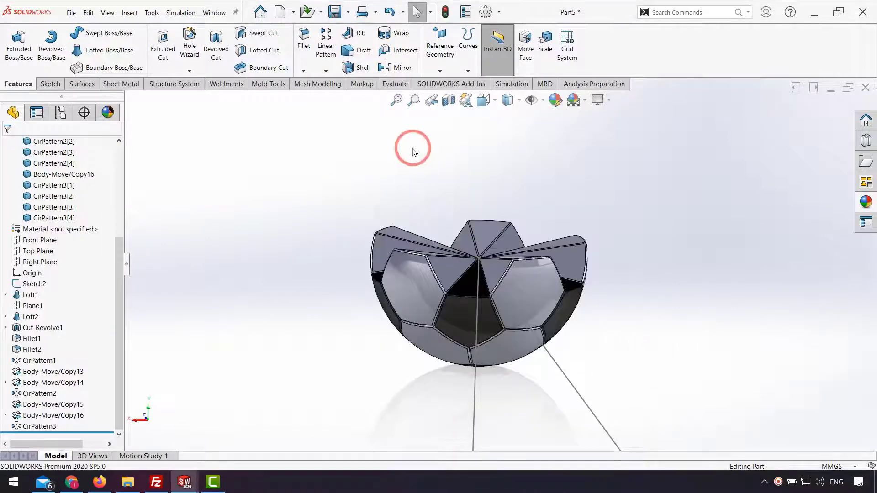
pyautogui.moveTo(411, 147); pyautogui.dragTo(406, 114, button='middle')
pyautogui.click(437, 66)
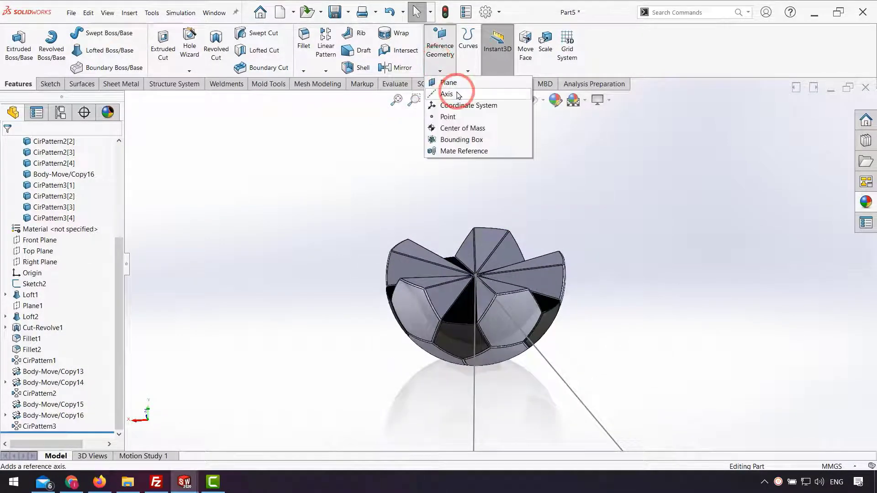
pyautogui.click(451, 92)
pyautogui.scroll(-8, 476, 279)
pyautogui.scroll(-5, 482, 223)
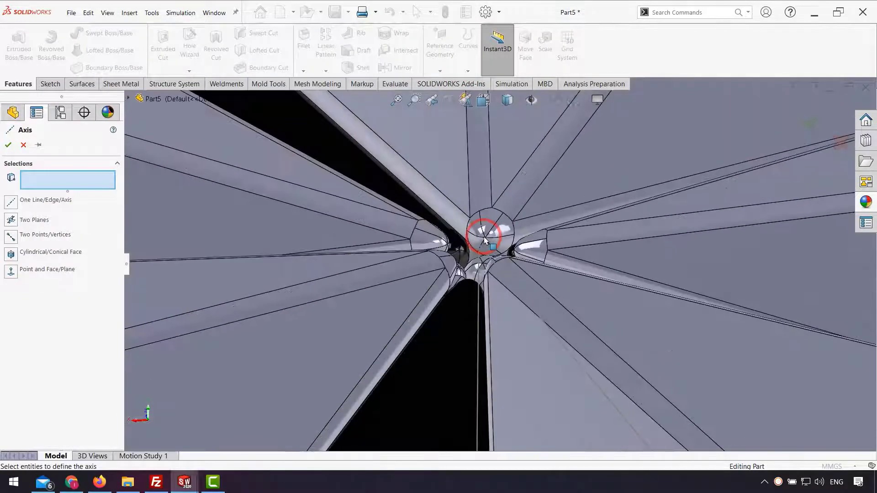
pyautogui.click(466, 254)
pyautogui.scroll(10, 466, 261)
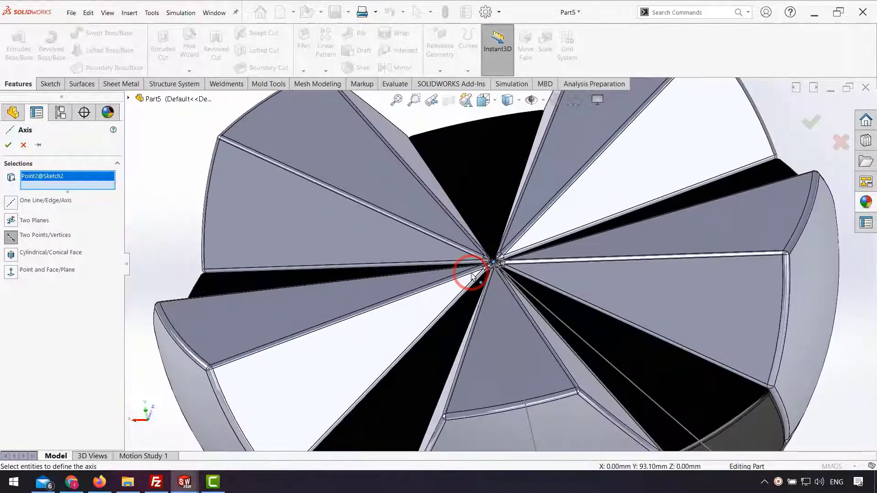
pyautogui.click(129, 101)
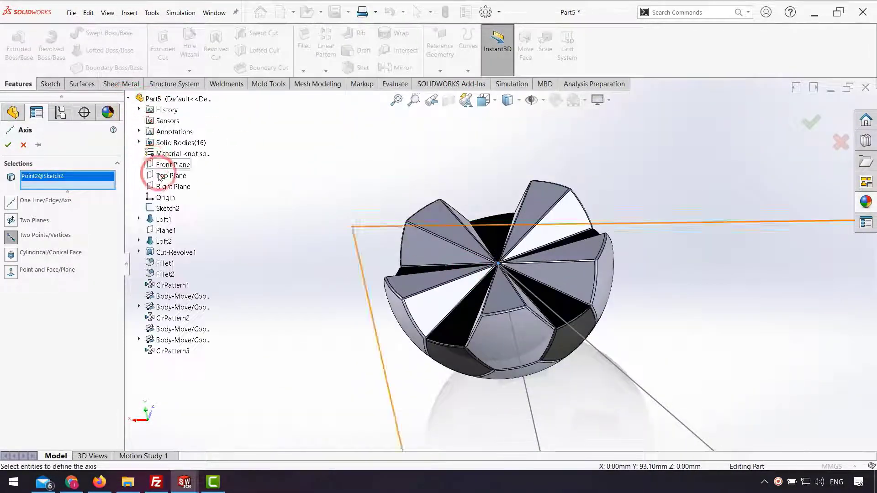
pyautogui.click(173, 165)
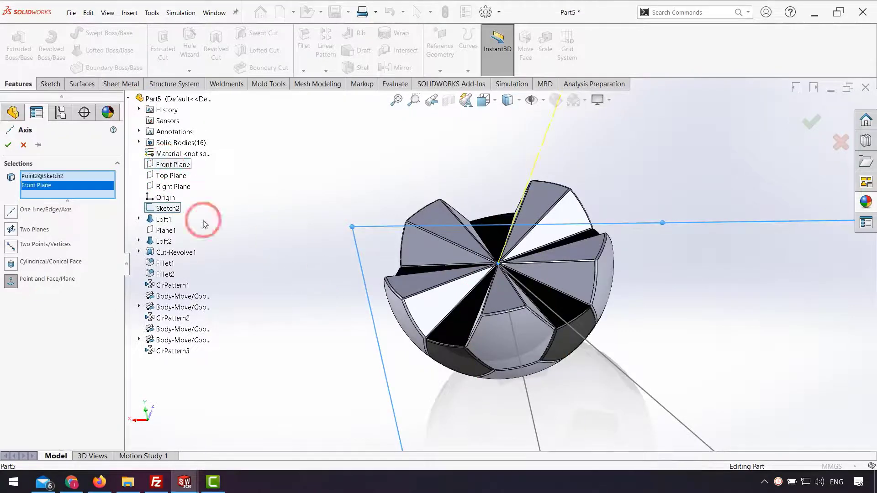
pyautogui.click(10, 145)
pyautogui.moveTo(652, 347); pyautogui.dragTo(698, 300, button='middle')
pyautogui.click(685, 294)
# Circular-pattern all solid bodies of the half ball around the new reference axis with 2 equally spaced instances over 360 degrees
pyautogui.scroll(1, 648, 265)
pyautogui.scroll(1, 523, 210)
pyautogui.moveTo(524, 210); pyautogui.dragTo(521, 225, button='middle')
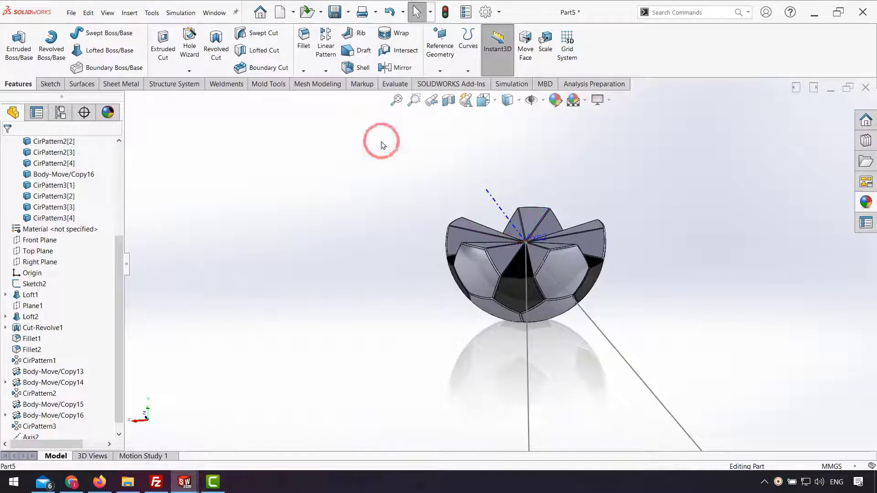
pyautogui.click(326, 72)
pyautogui.click(334, 94)
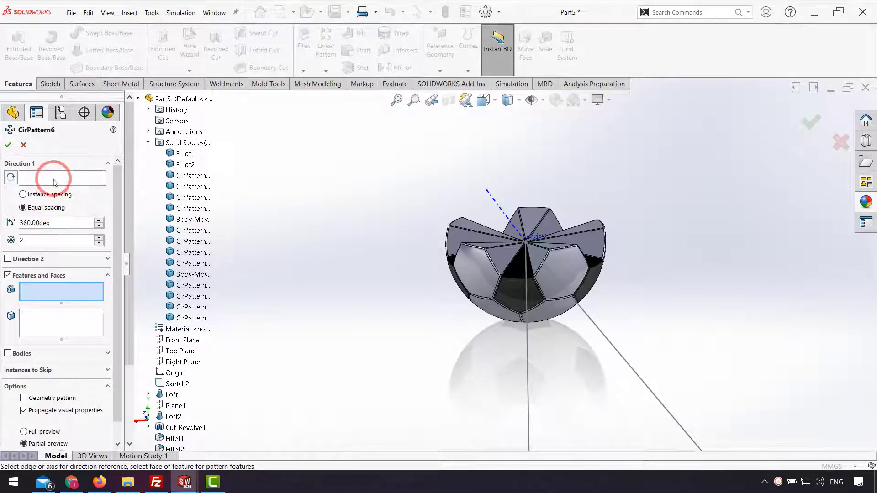
pyautogui.click(53, 181)
pyautogui.click(499, 205)
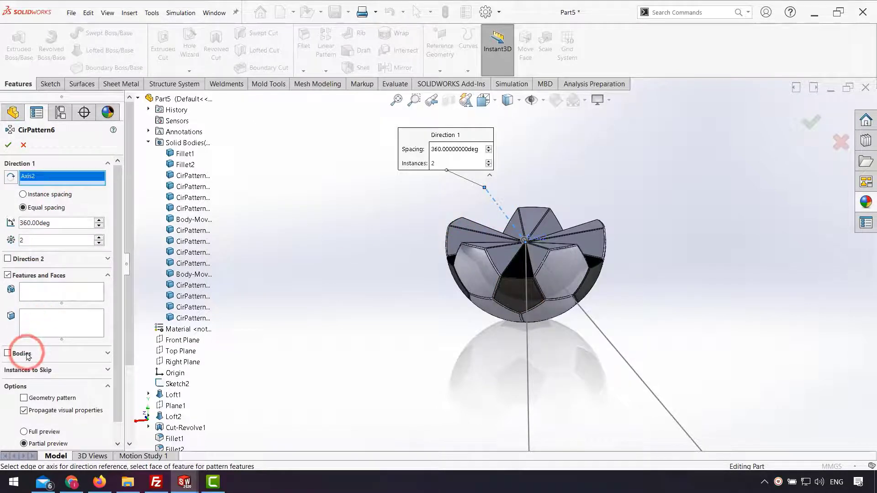
pyautogui.click(8, 354)
pyautogui.click(185, 154)
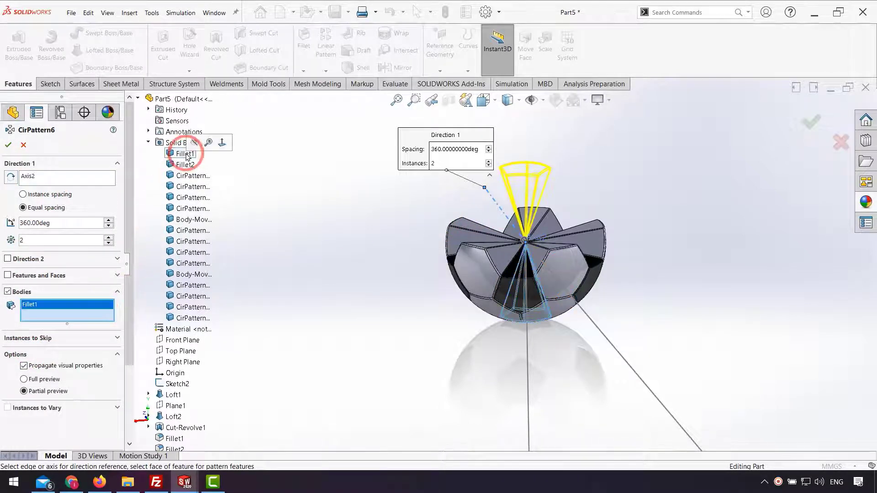
pyautogui.keyDown('shift'); pyautogui.click(185, 319); pyautogui.keyUp('shift')
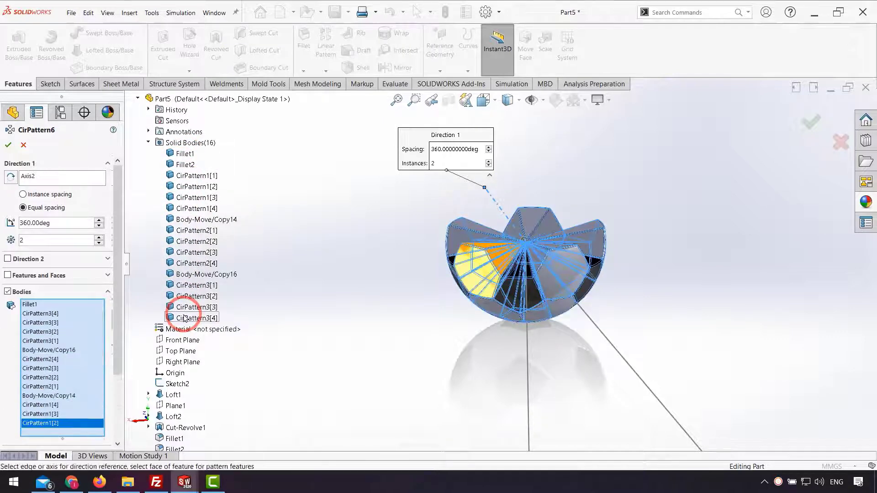
pyautogui.click(8, 146)
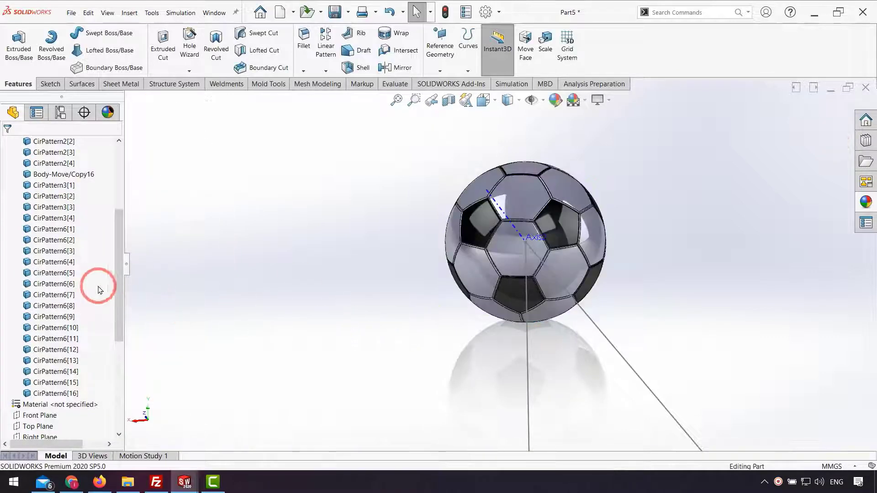
# Hide the reference axis and Sketch2, and view the completed ball from several directions
pyautogui.scroll(-6, 79, 363)
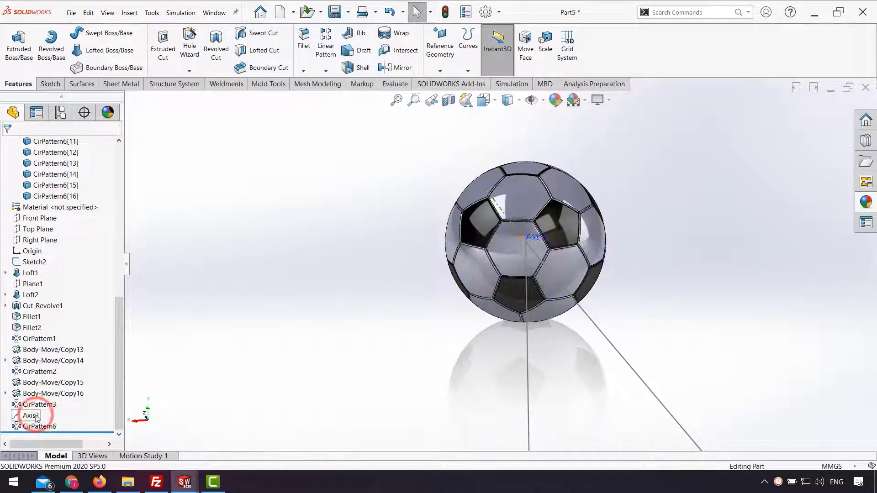
pyautogui.click(31, 415)
pyautogui.click(44, 402)
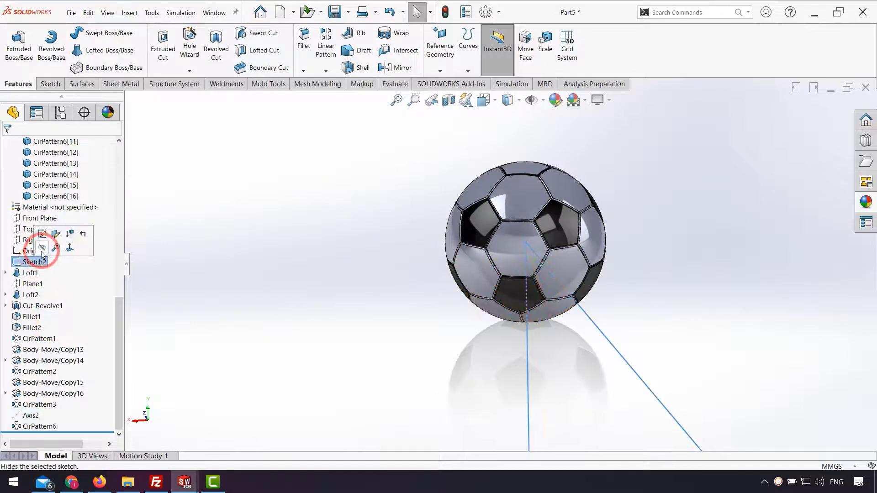
pyautogui.click(292, 309)
pyautogui.moveTo(423, 307)
pyautogui.mouseDown(button='middle')
pyautogui.moveTo(434, 169)
pyautogui.moveTo(395, 283)
pyautogui.moveTo(525, 245)
pyautogui.moveTo(532, 280)
pyautogui.moveTo(537, 228)
pyautogui.moveTo(676, 170)
pyautogui.moveTo(619, 191)
pyautogui.moveTo(520, 271)
pyautogui.moveTo(568, 264)
pyautogui.moveTo(548, 274)
pyautogui.moveTo(576, 273)
pyautogui.mouseUp(button='middle')
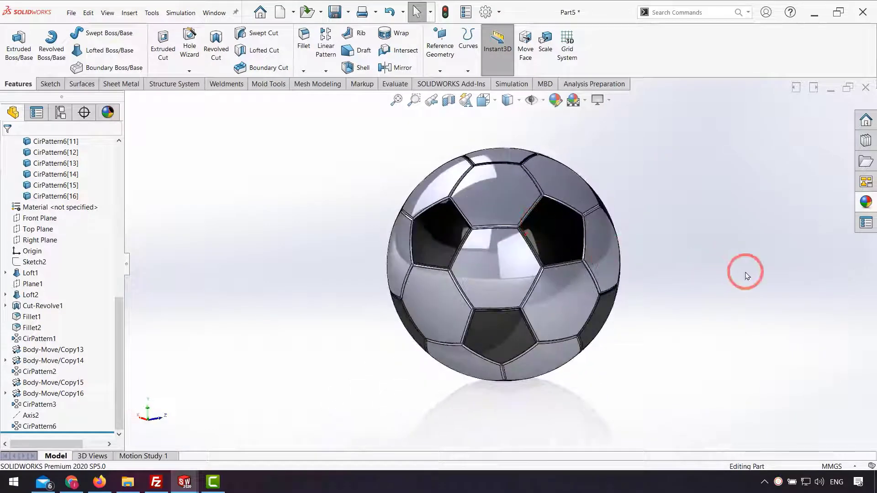
pyautogui.moveTo(759, 326); pyautogui.dragTo(774, 365, button='middle')
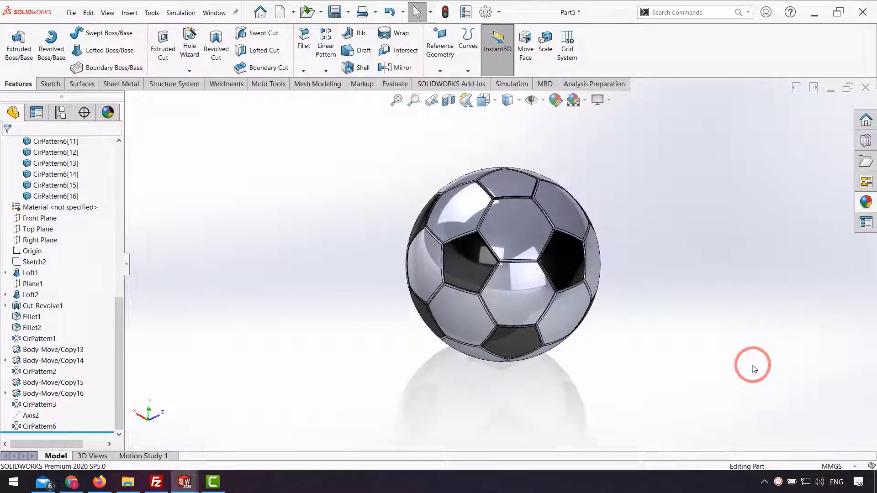